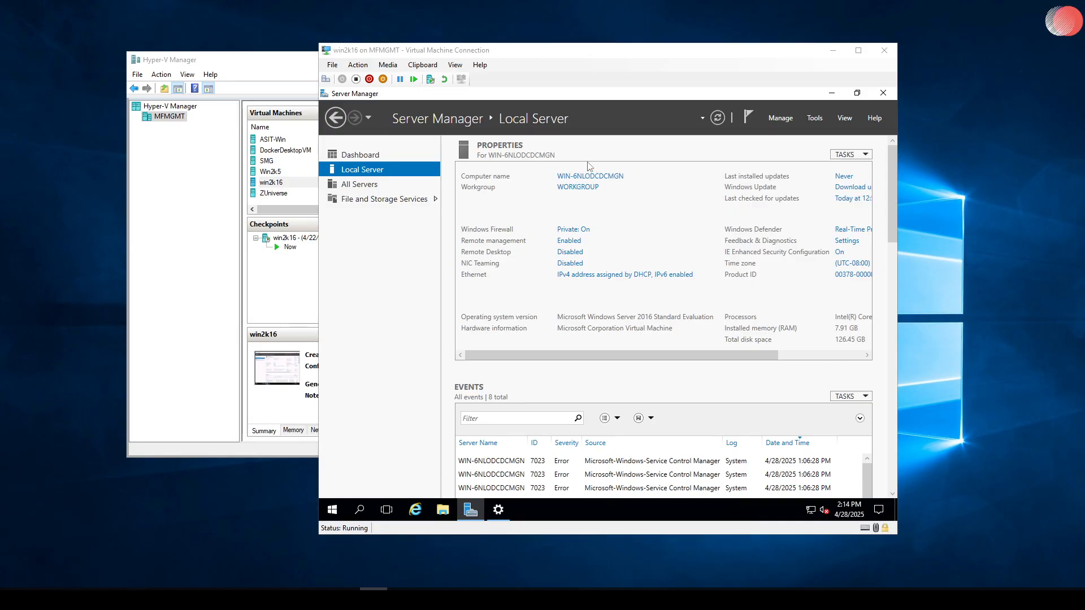
Step: Rename the server's computer name to MFS-DC01, keep it in the workgroup, and dismiss the prompt to restart
{"action": "left_click", "coordinate": [586, 180]}
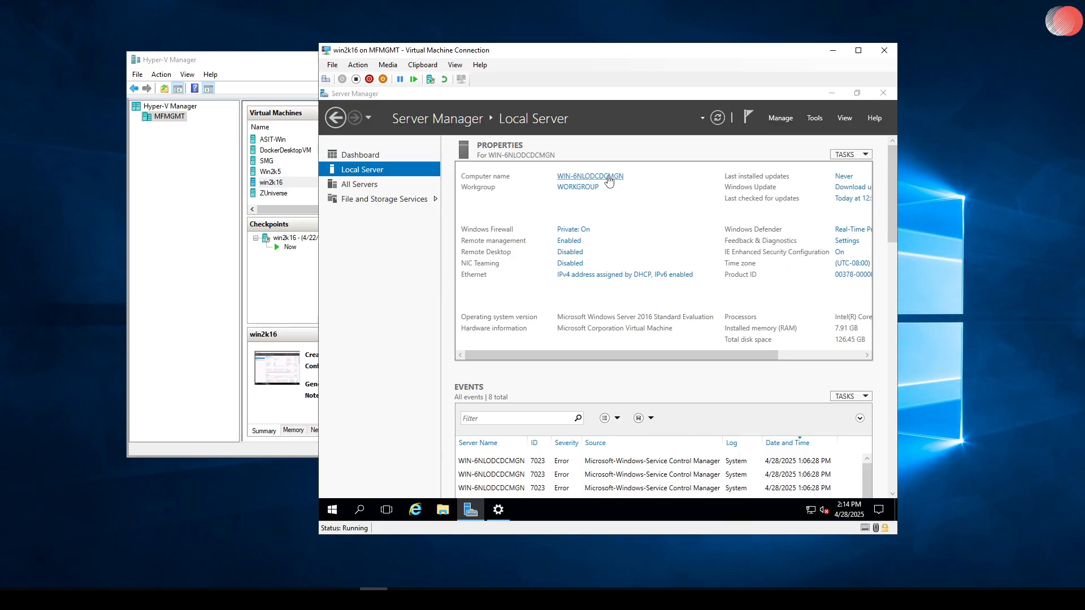
{"action": "left_click", "coordinate": [587, 298]}
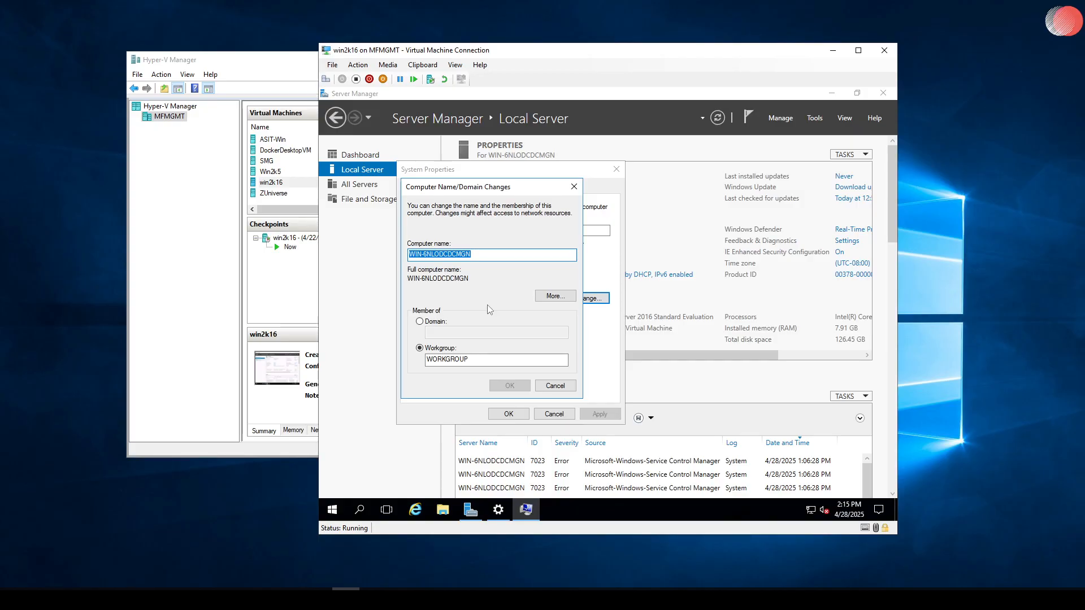
{"action": "type", "text": "MFS"}
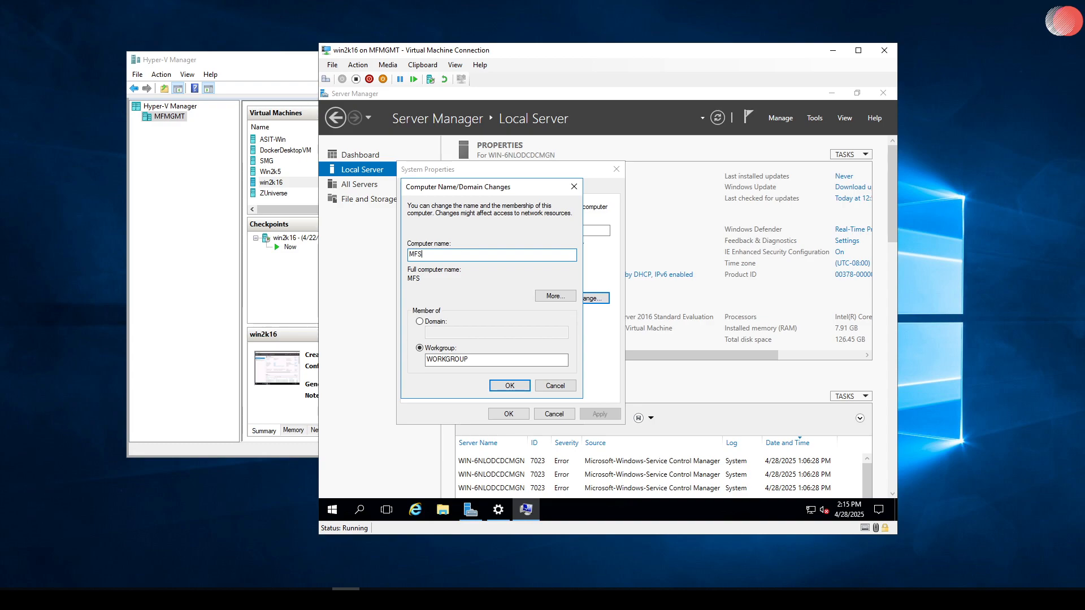
{"action": "type", "text": "-DC01"}
{"action": "left_click", "coordinate": [501, 388]}
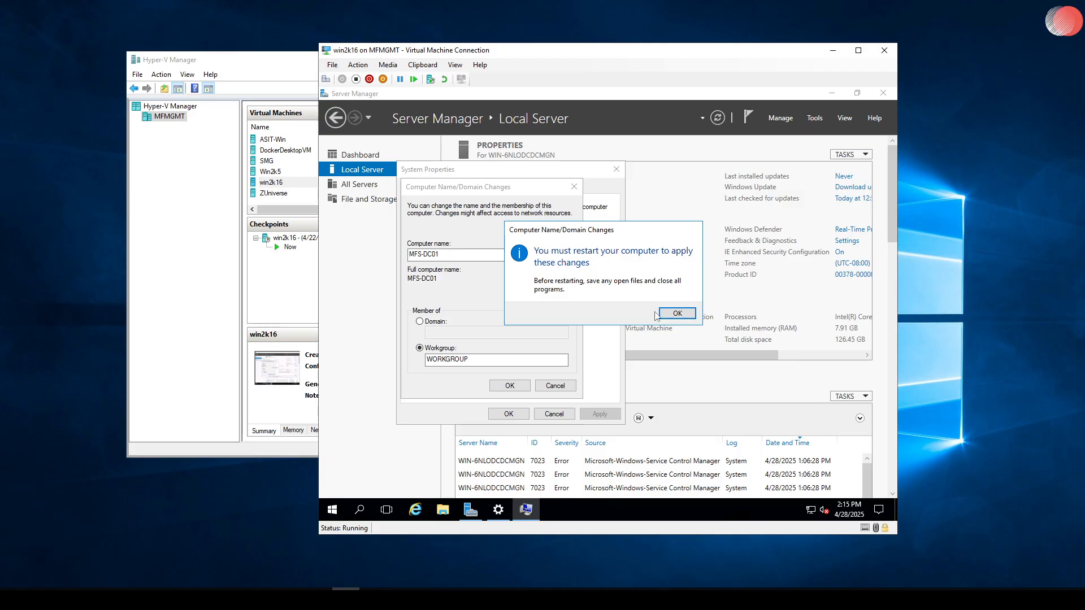
{"action": "left_click", "coordinate": [674, 313]}
{"action": "left_click", "coordinate": [508, 414]}
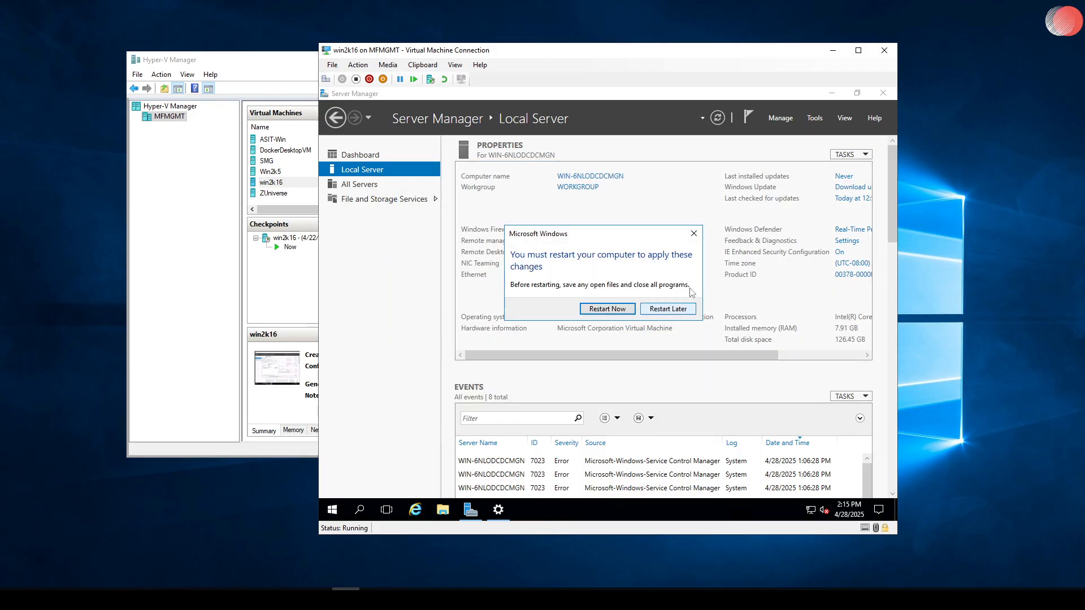
{"action": "left_click", "coordinate": [693, 234]}
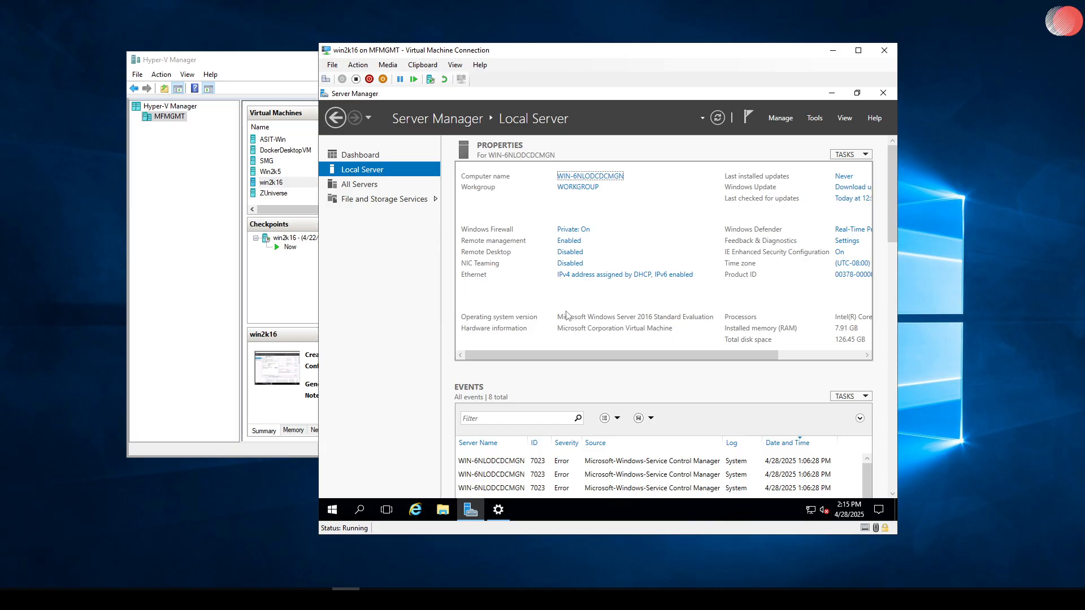
Step: Open the Internet Protocol Version 4 (TCP/IPv4) properties of the Ethernet network adapter
{"action": "left_click", "coordinate": [637, 279]}
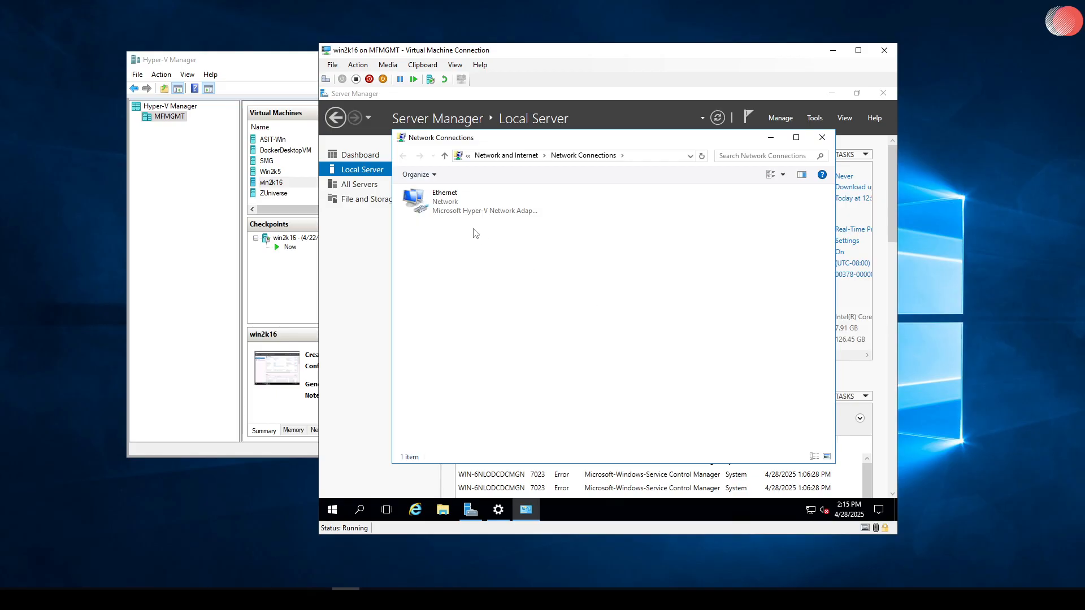
{"action": "left_click", "coordinate": [461, 207]}
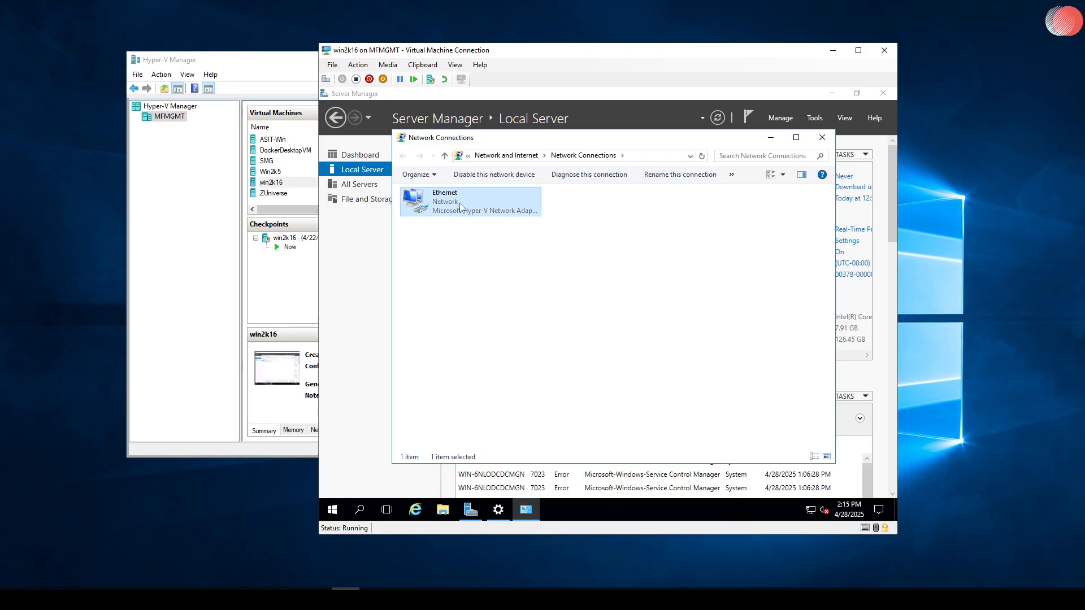
{"action": "right_click", "coordinate": [460, 207]}
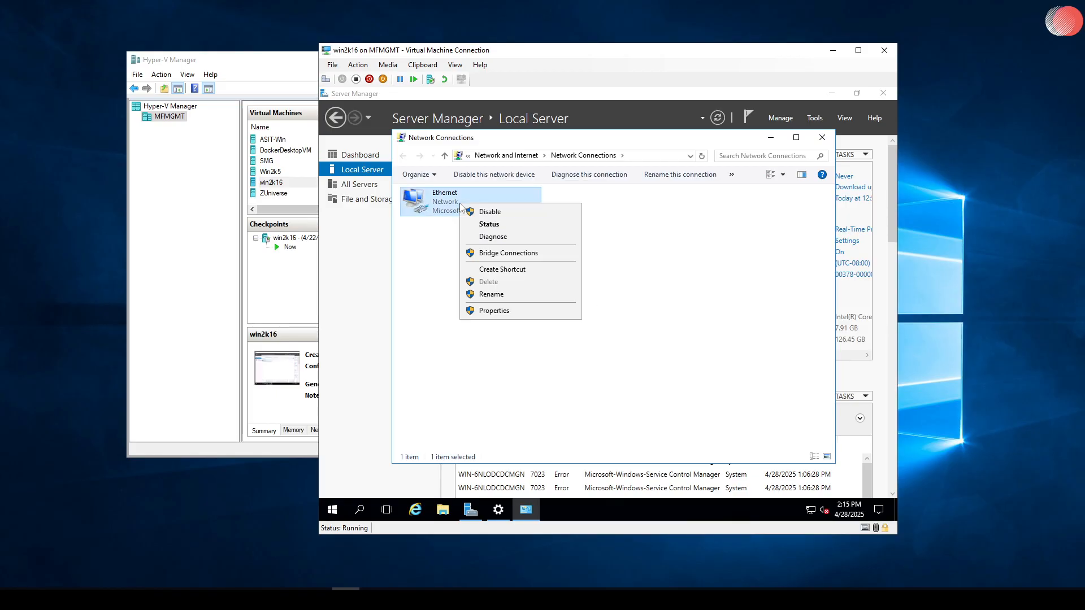
{"action": "left_click", "coordinate": [512, 311]}
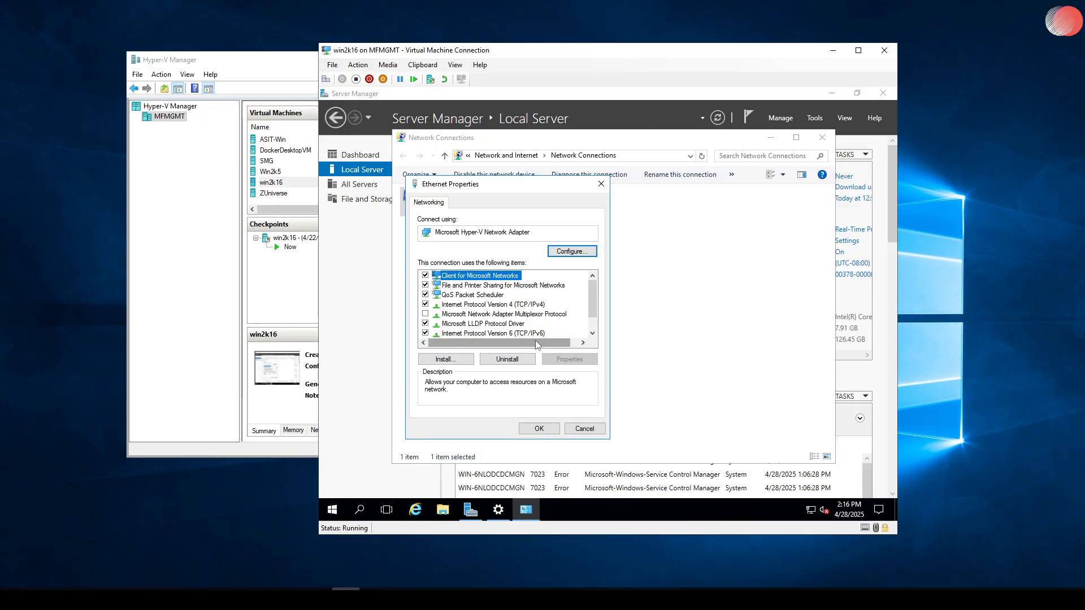
{"action": "left_click", "coordinate": [525, 307]}
{"action": "double_click", "coordinate": [525, 307]}
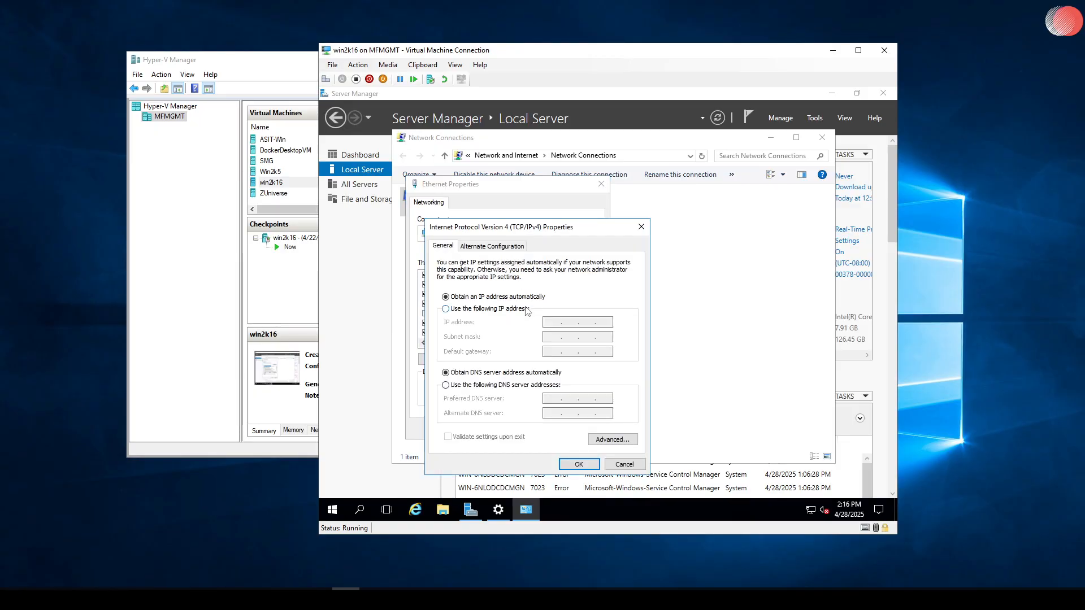
Step: Assign the static IP address 192.168.100.187 with subnet mask 255.255.255.0 to the Ethernet adapter
{"action": "left_click", "coordinate": [525, 309]}
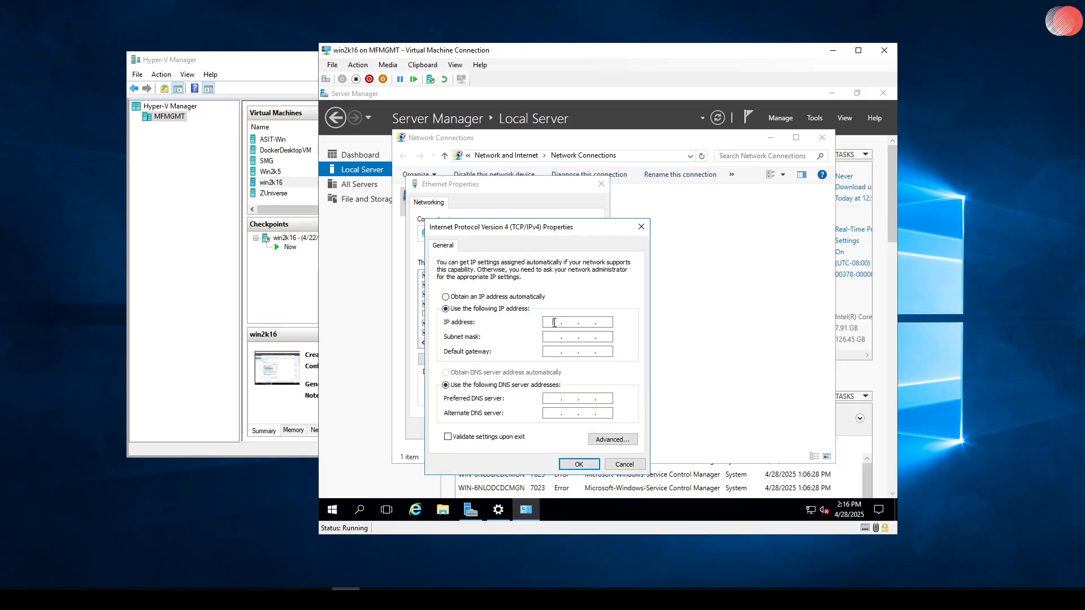
{"action": "left_click", "coordinate": [554, 322]}
{"action": "key", "text": "Right"}
{"action": "type", "text": "192 . "}
{"action": "type", "text": "168 . 100 . "}
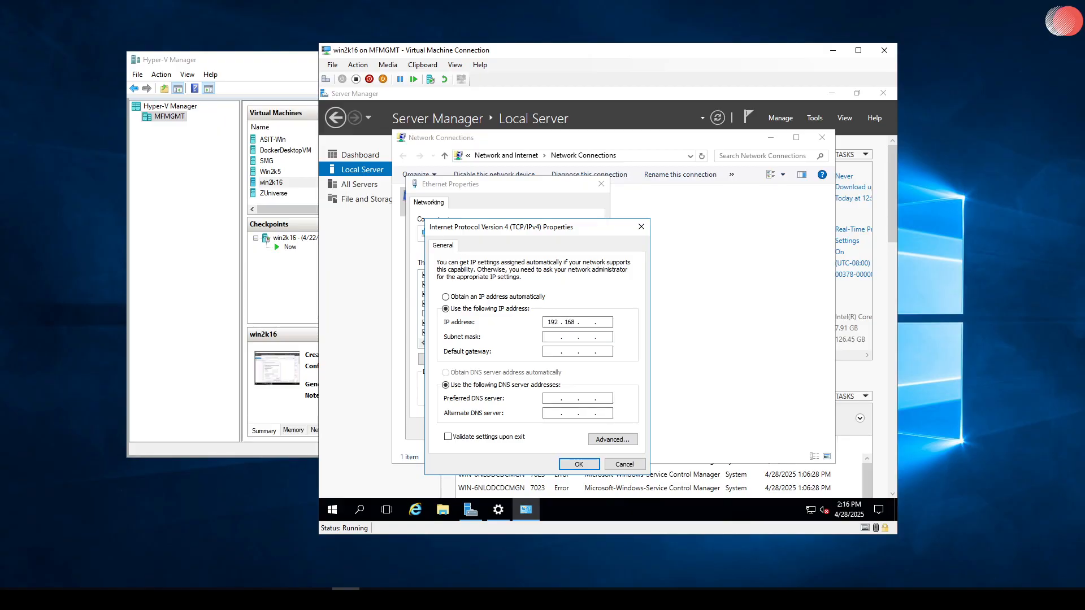
{"action": "type", "text": "187"}
{"action": "key", "text": "Tab"}
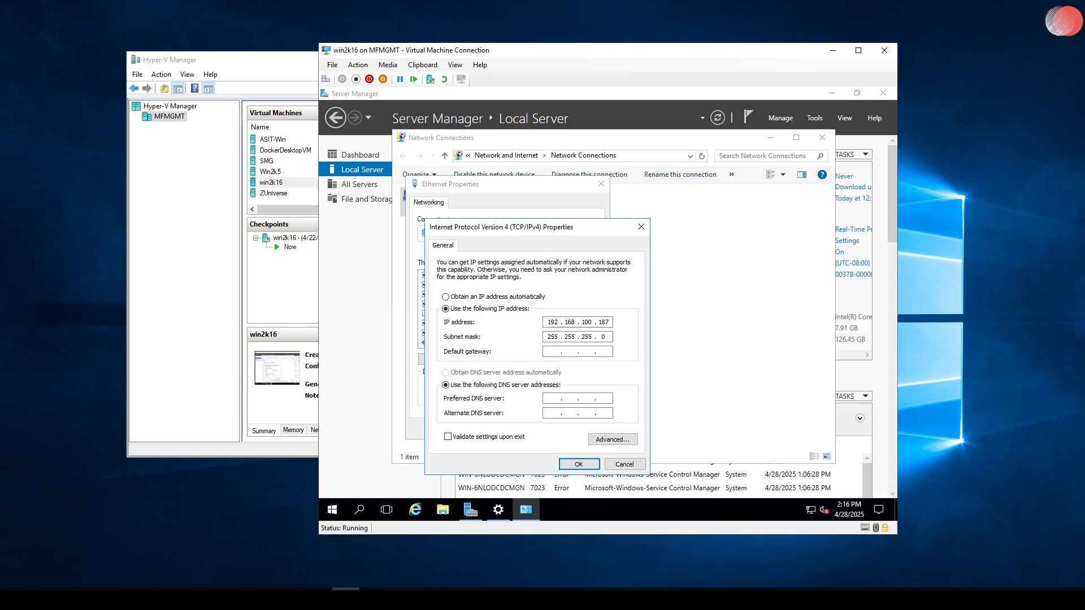
Step: Enter the default gateway in the 192.168.100 range, apply the adapter settings and minimize Network Connections
{"action": "type", "text": "192.168.100."}
{"action": "key", "text": "Tab"}
{"action": "key", "text": "Tab"}
{"action": "left_click", "coordinate": [585, 467]}
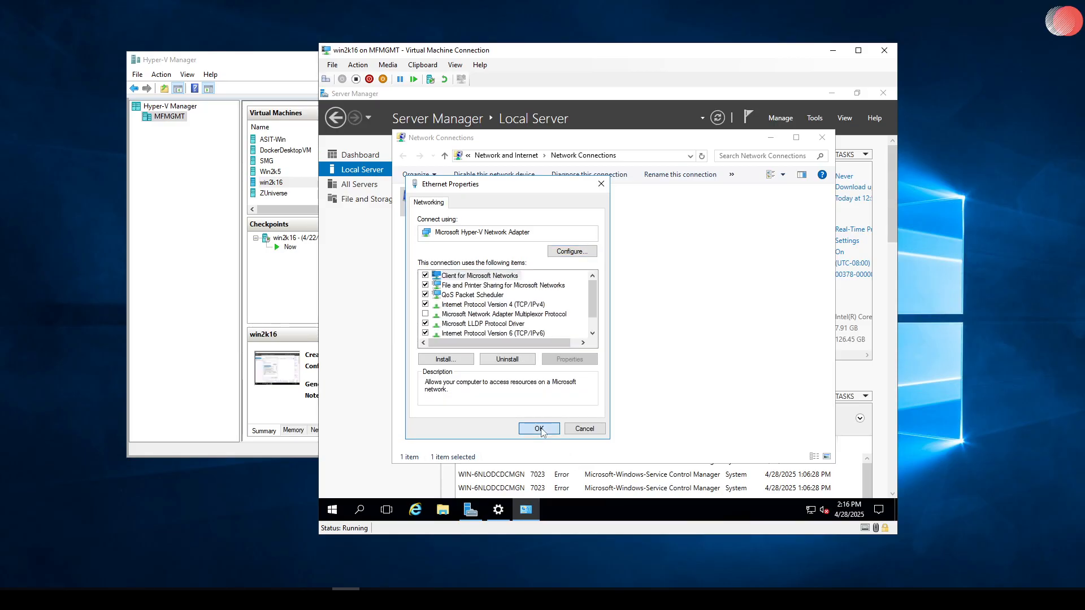
{"action": "left_click", "coordinate": [540, 430]}
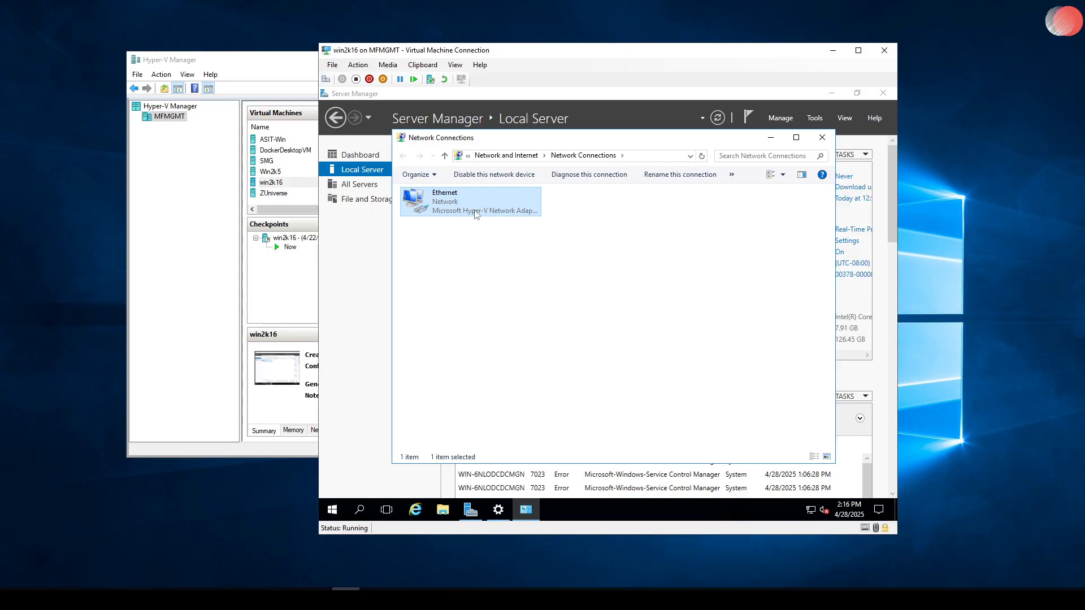
{"action": "left_click", "coordinate": [770, 140]}
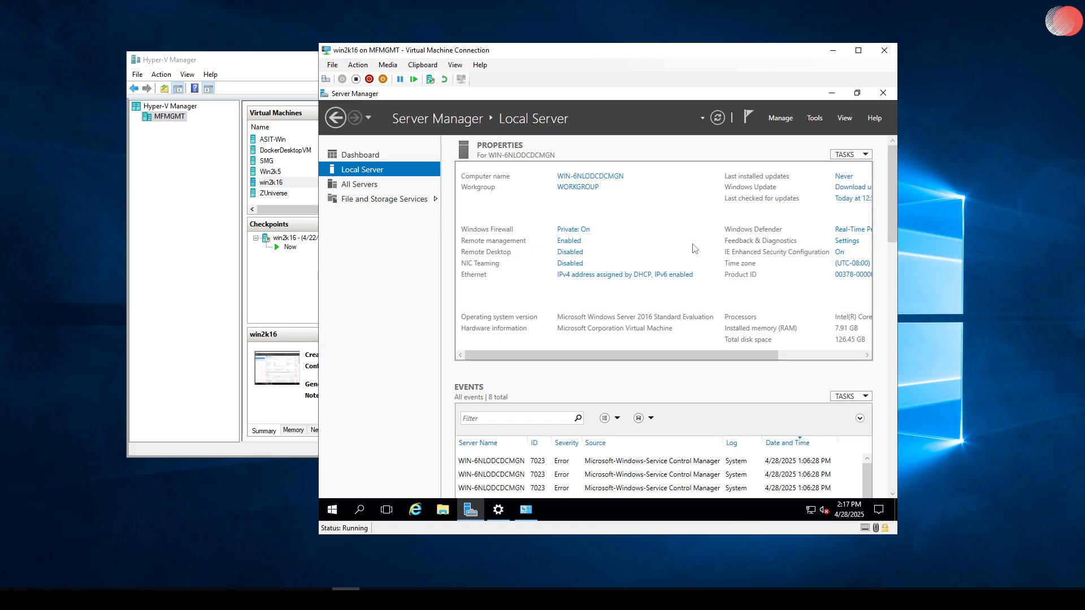
Step: Restart the server, giving Other (Unplanned) as the reason
{"action": "left_click", "coordinate": [334, 511]}
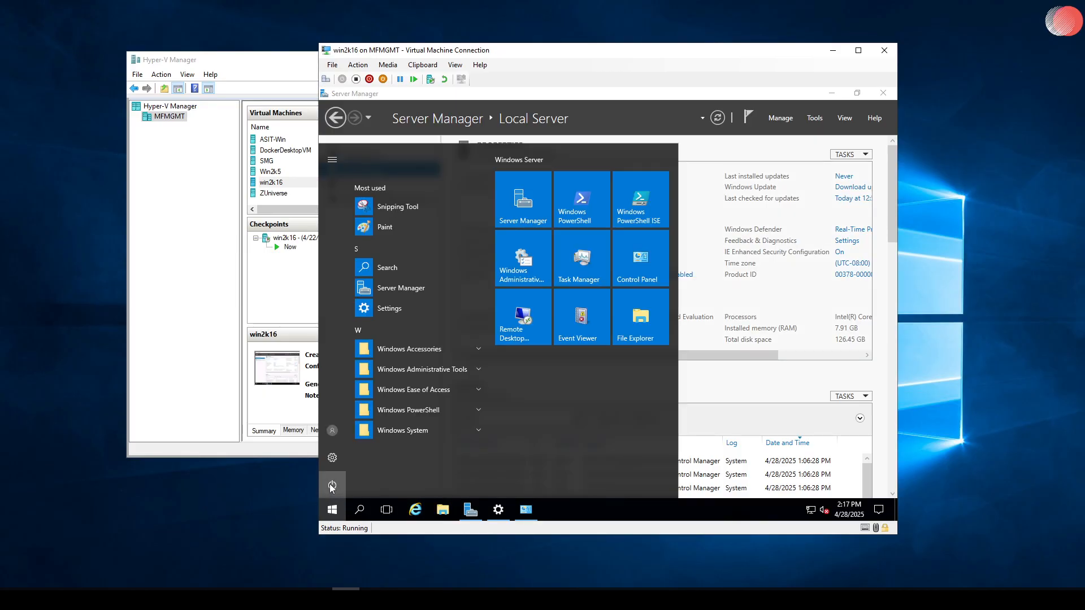
{"action": "left_click", "coordinate": [331, 486]}
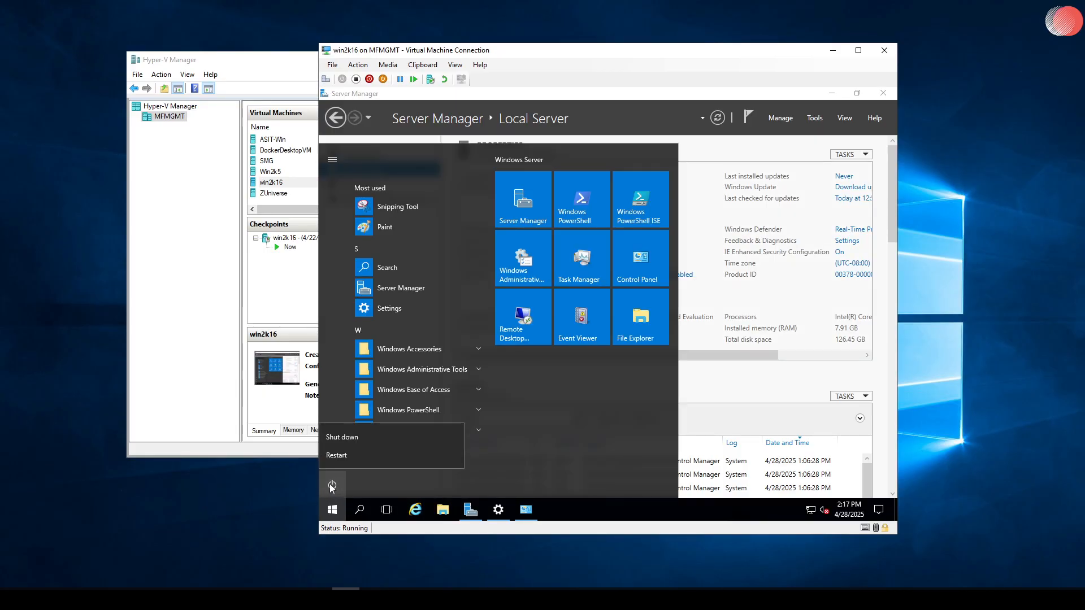
{"action": "left_click", "coordinate": [371, 453]}
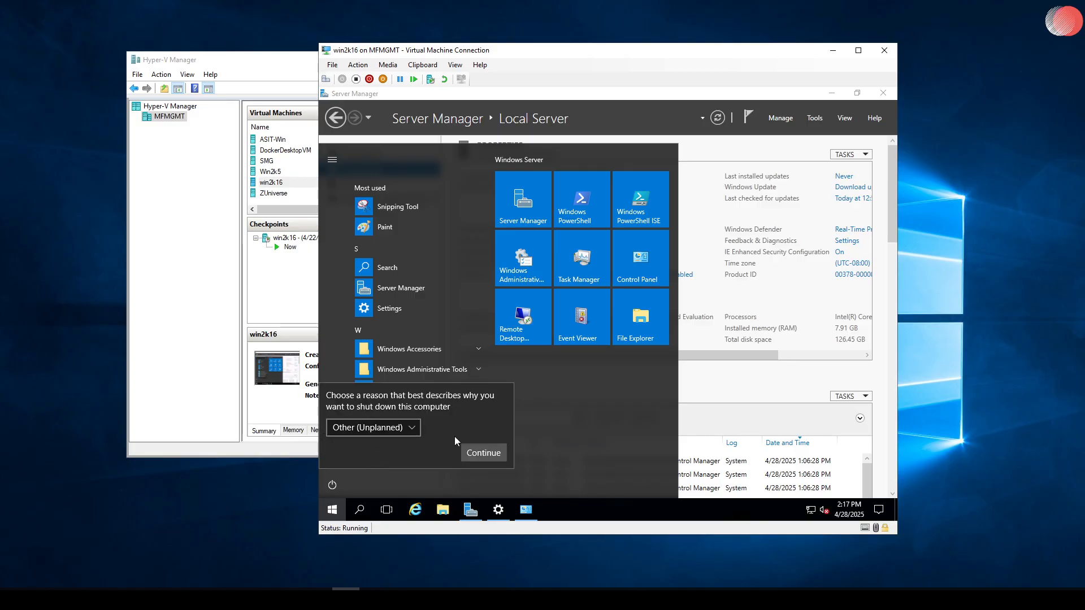
{"action": "left_click", "coordinate": [486, 456]}
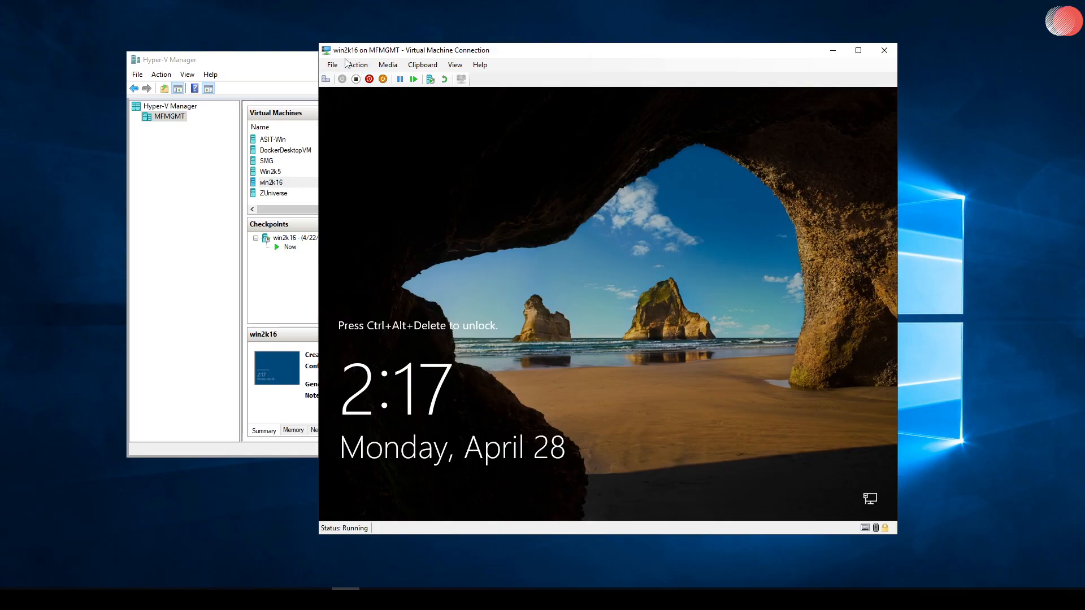
Step: Unlock the virtual machine with Ctrl+Alt+Delete and sign in as Administrator with the account password
{"action": "left_click", "coordinate": [358, 66]}
{"action": "left_click", "coordinate": [387, 77]}
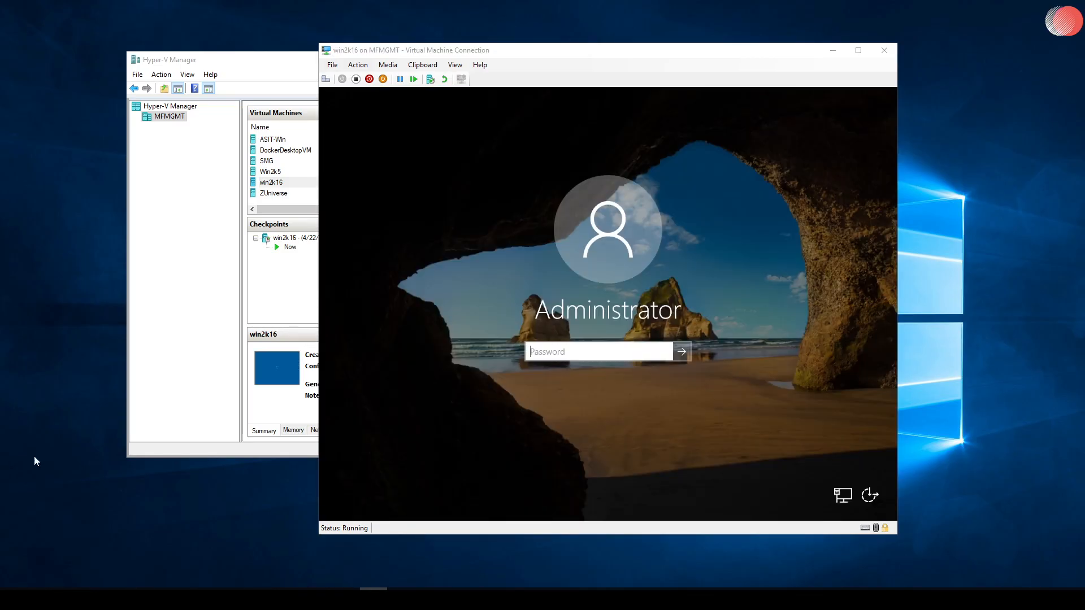
{"action": "left_click", "coordinate": [581, 355]}
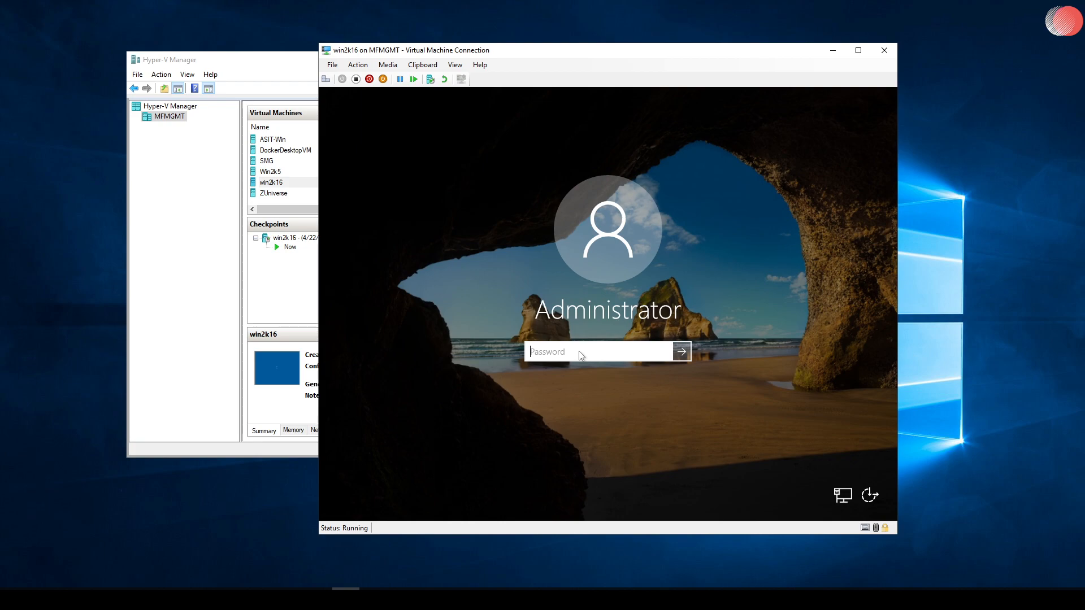
{"action": "type", "text": "••••••"}
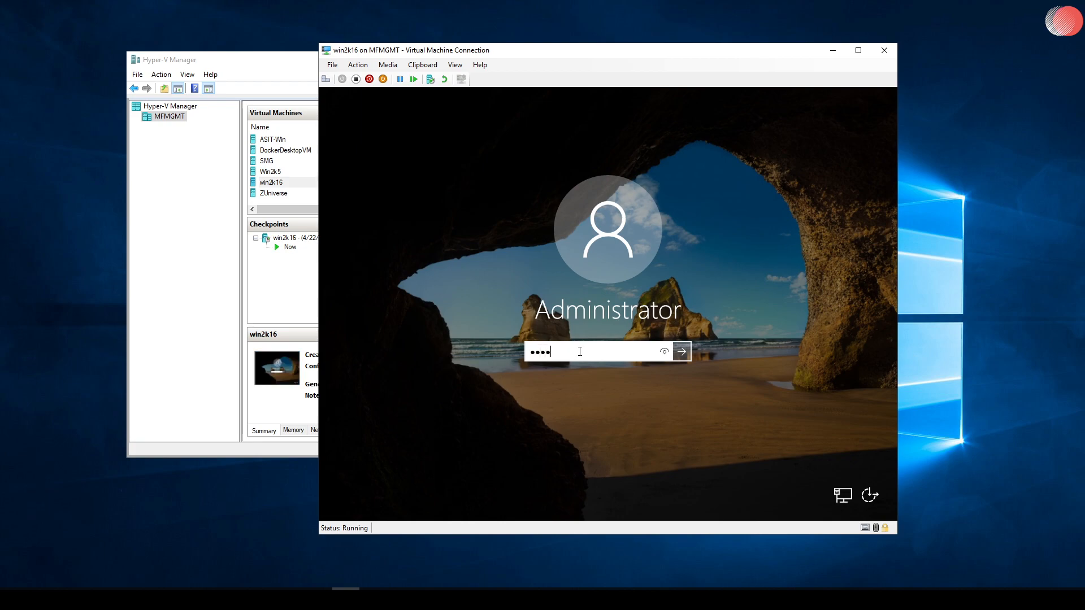
{"action": "type", "text": "•••••"}
{"action": "key", "text": "Return"}
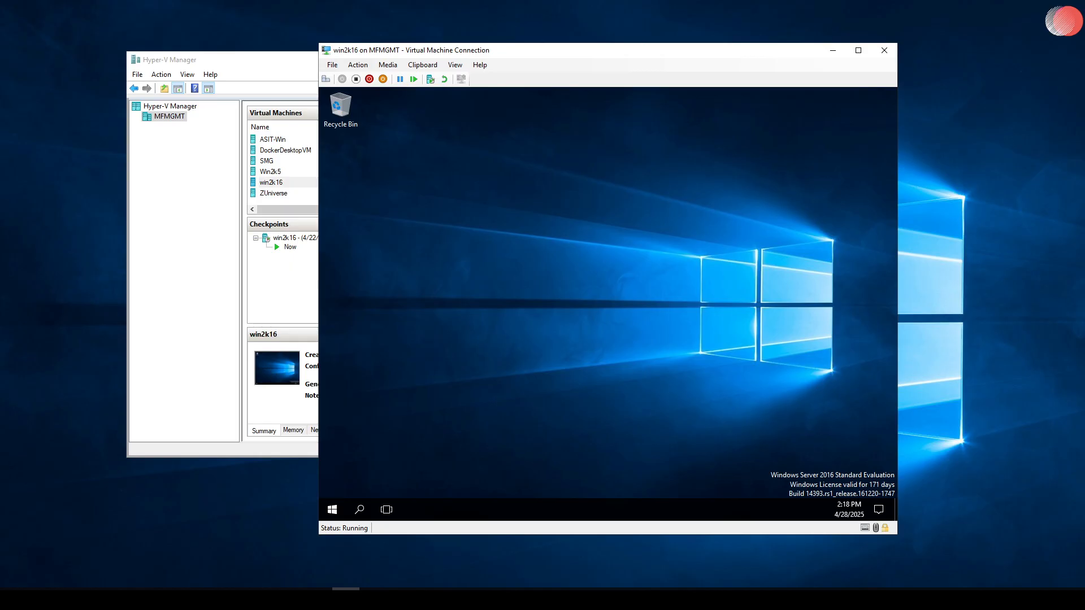
Step: Display the Local Server properties in Server Manager to check the computer name and Ethernet address
{"action": "left_click", "coordinate": [318, 599]}
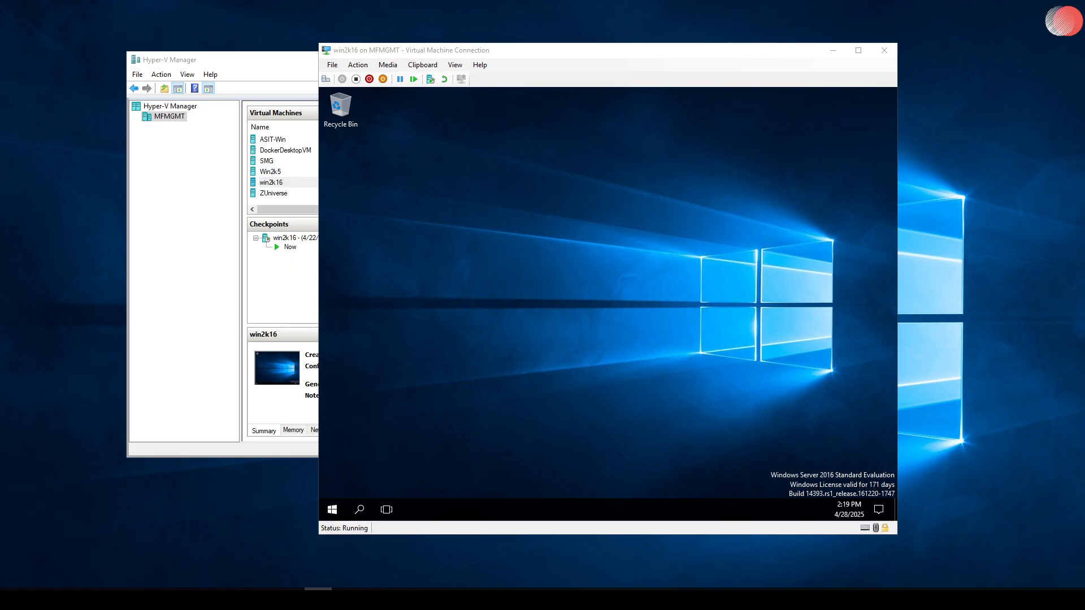
{"action": "key", "text": "alt+Tab"}
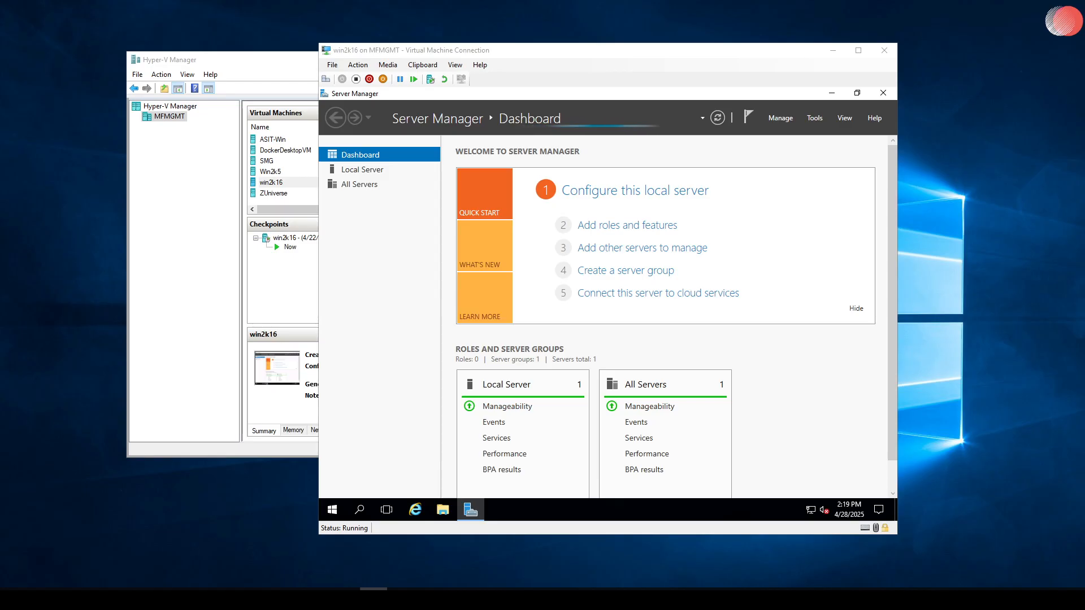
{"action": "left_click", "coordinate": [367, 174]}
{"action": "left_click", "coordinate": [368, 175]}
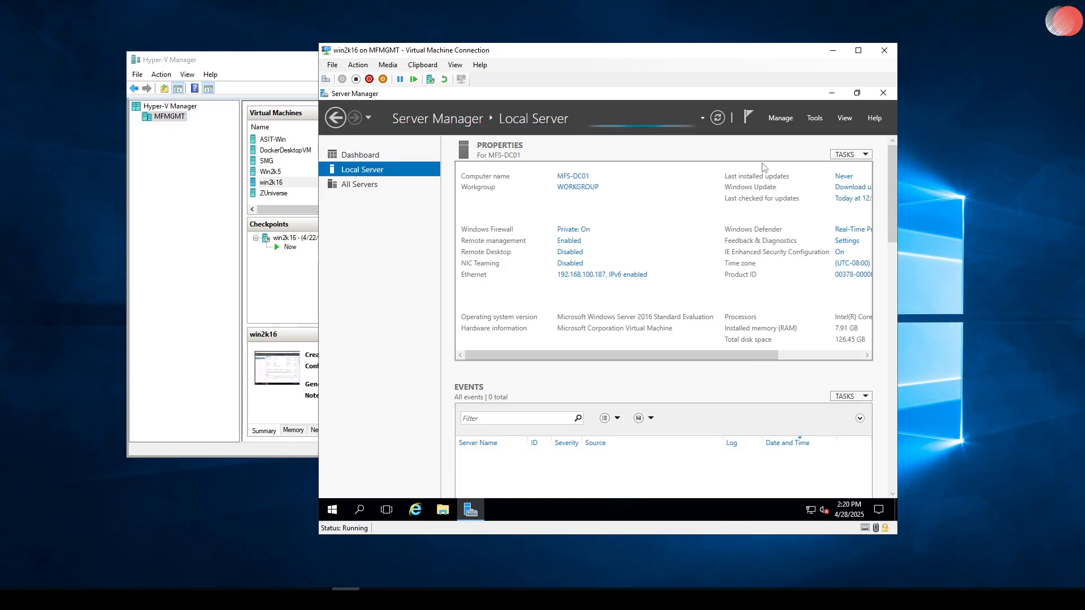
Step: Try to start the Add Roles and Features Wizard and dismiss the message
{"action": "left_click", "coordinate": [816, 120]}
{"action": "left_click", "coordinate": [781, 119]}
{"action": "left_click", "coordinate": [782, 120]}
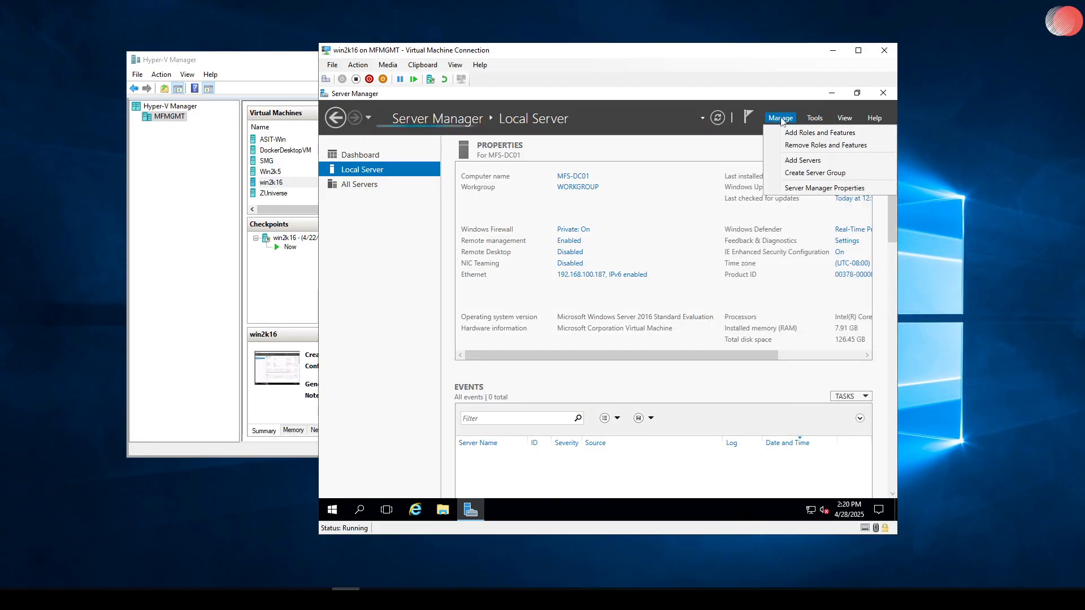
{"action": "left_click", "coordinate": [794, 132]}
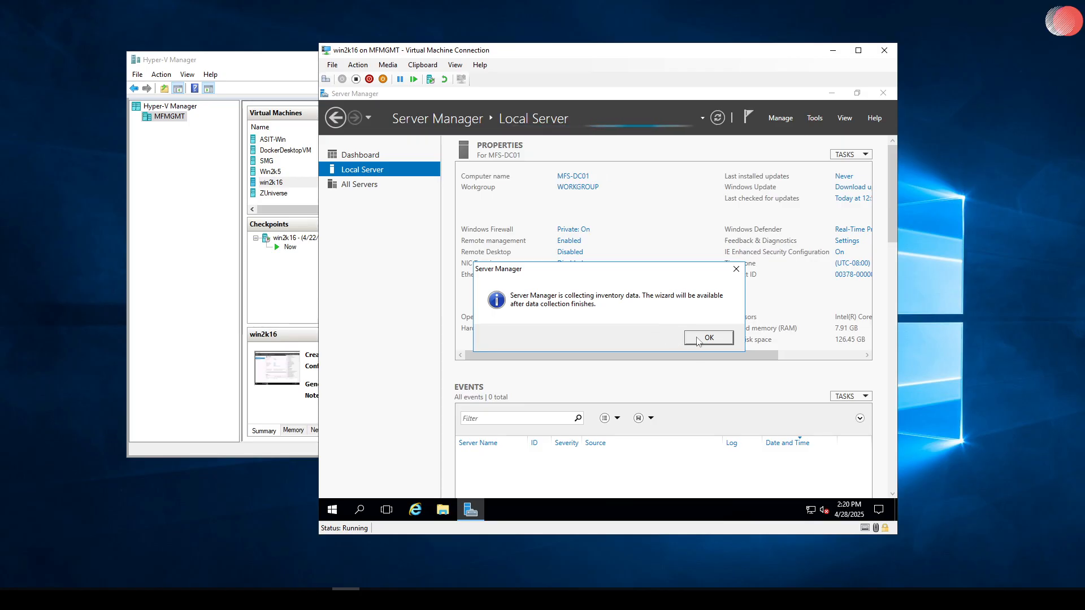
{"action": "left_click", "coordinate": [709, 339]}
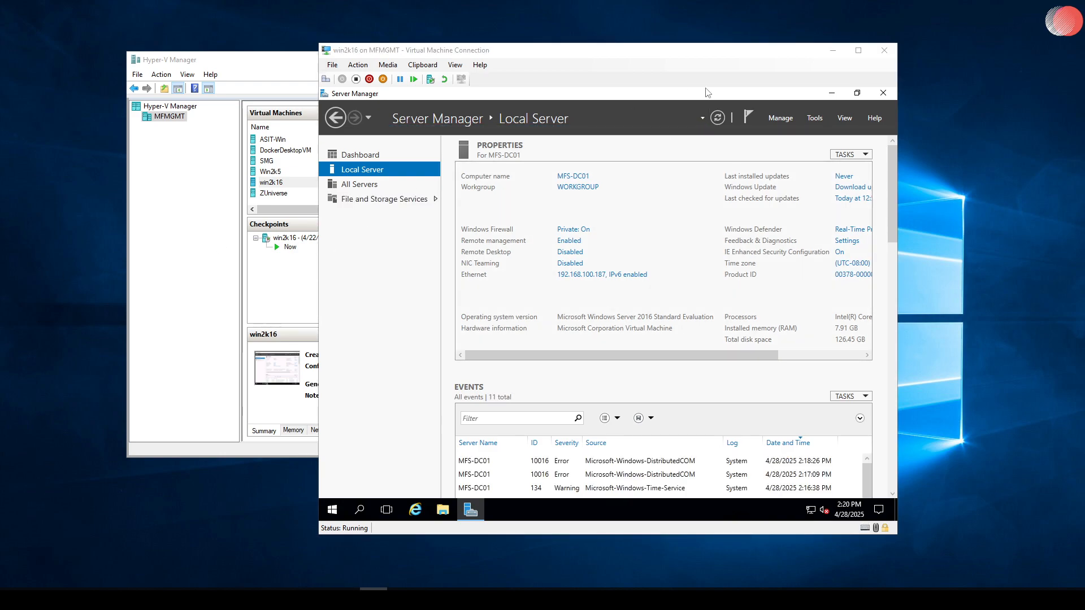
Step: Start the Add Roles and Features Wizard, skip its introduction page by default, and accept role-based or feature-based installation
{"action": "left_click", "coordinate": [782, 118]}
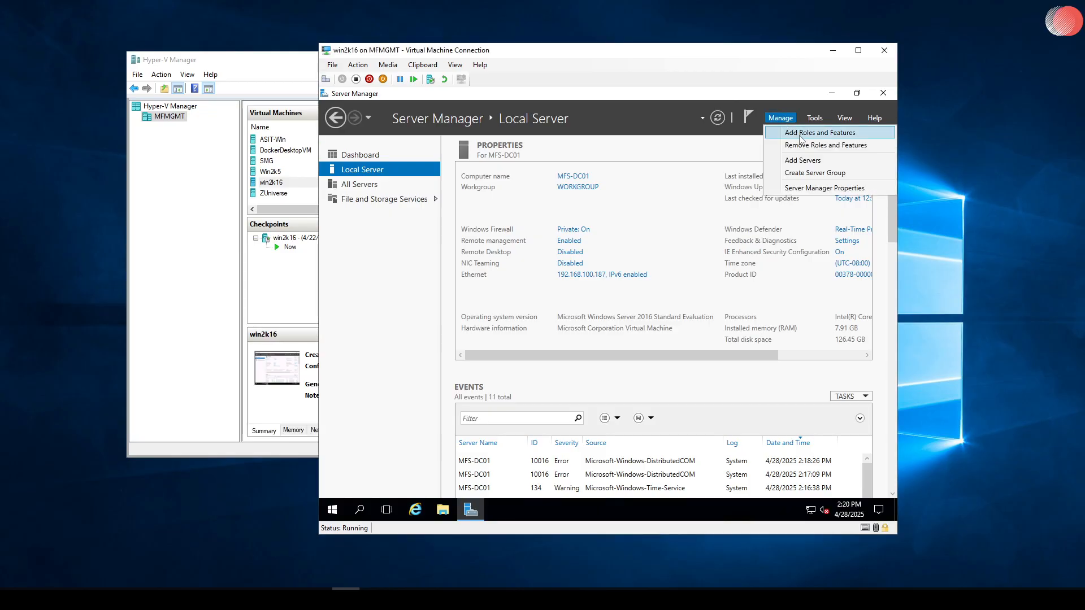
{"action": "left_click", "coordinate": [800, 136]}
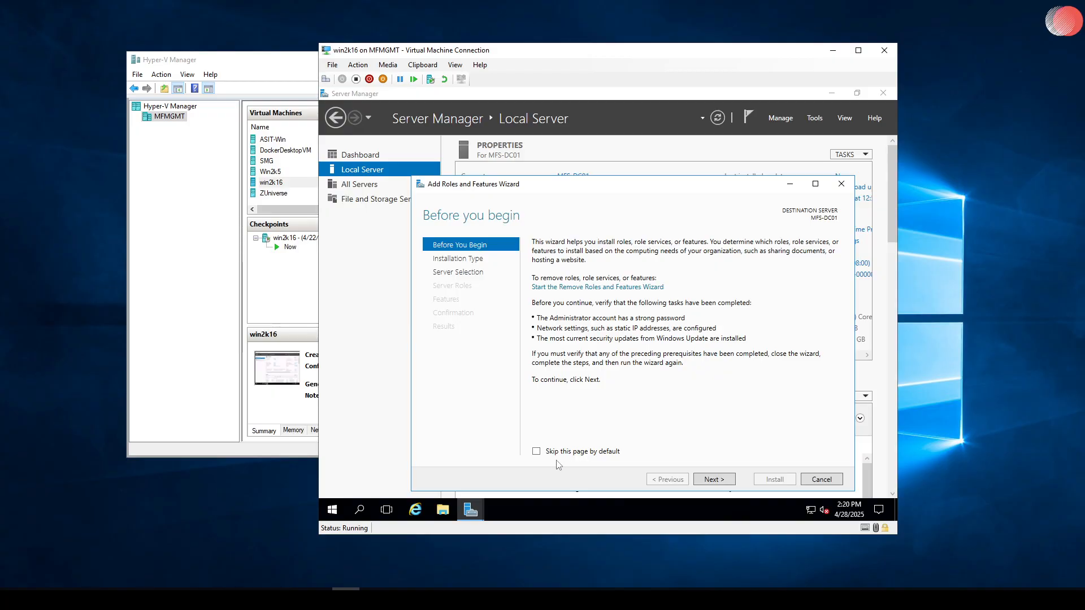
{"action": "left_click", "coordinate": [536, 452]}
{"action": "left_click", "coordinate": [713, 479]}
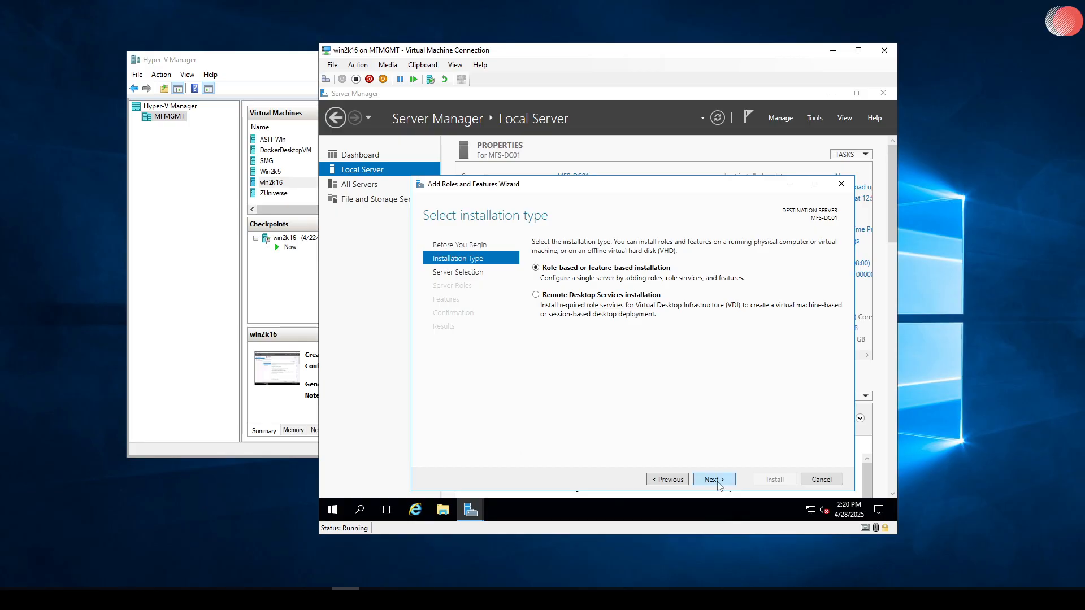
{"action": "left_click", "coordinate": [715, 480]}
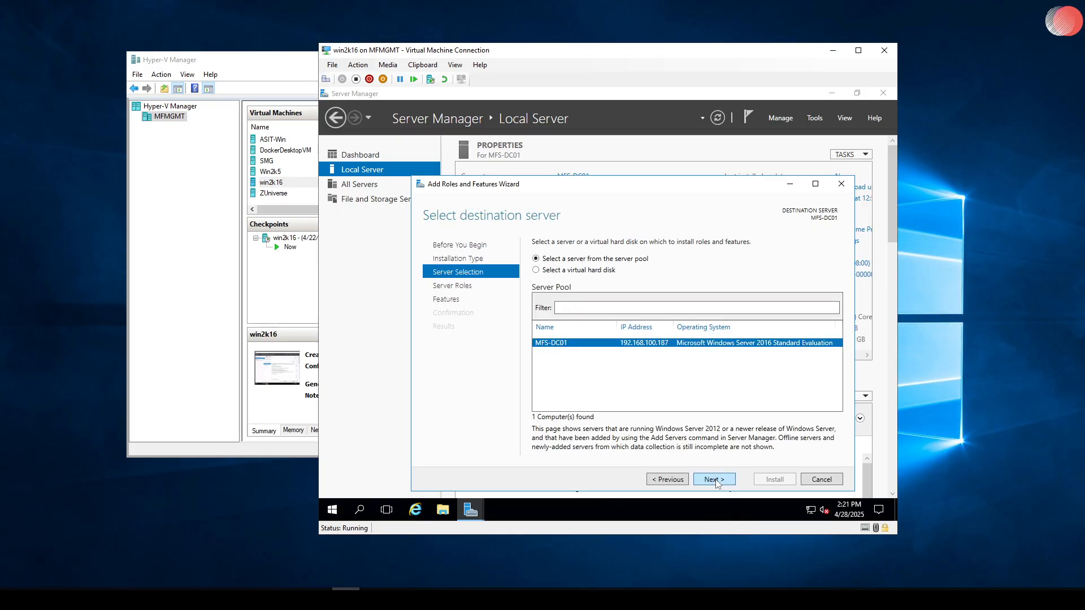
Step: Accept MFS-DC01 as the destination server and select the Active Directory Domain Services role with its required features
{"action": "left_click", "coordinate": [715, 480]}
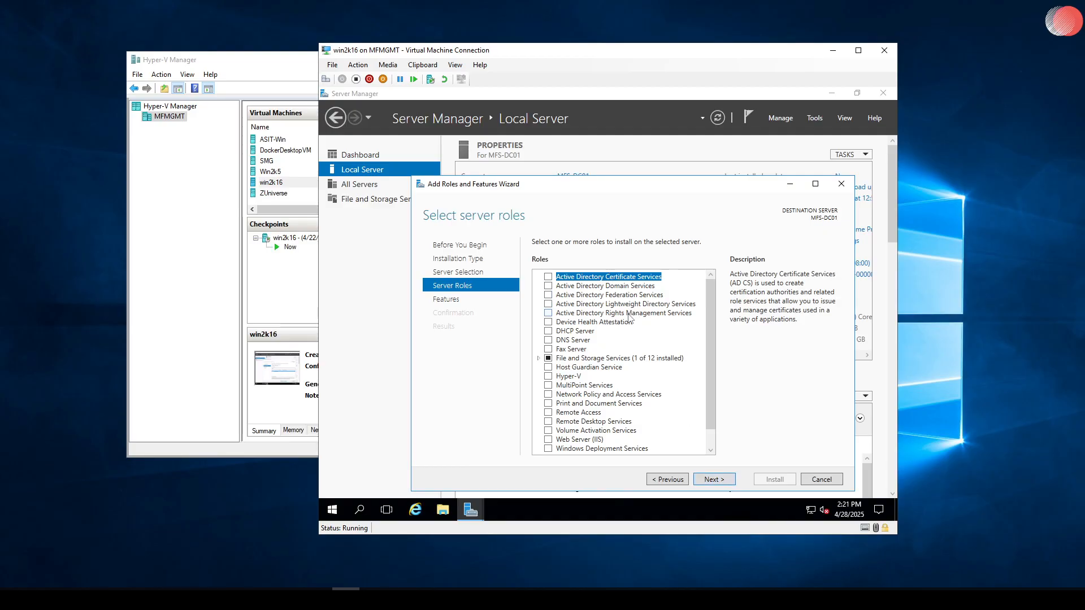
{"action": "left_click", "coordinate": [624, 286]}
{"action": "left_click", "coordinate": [549, 287]}
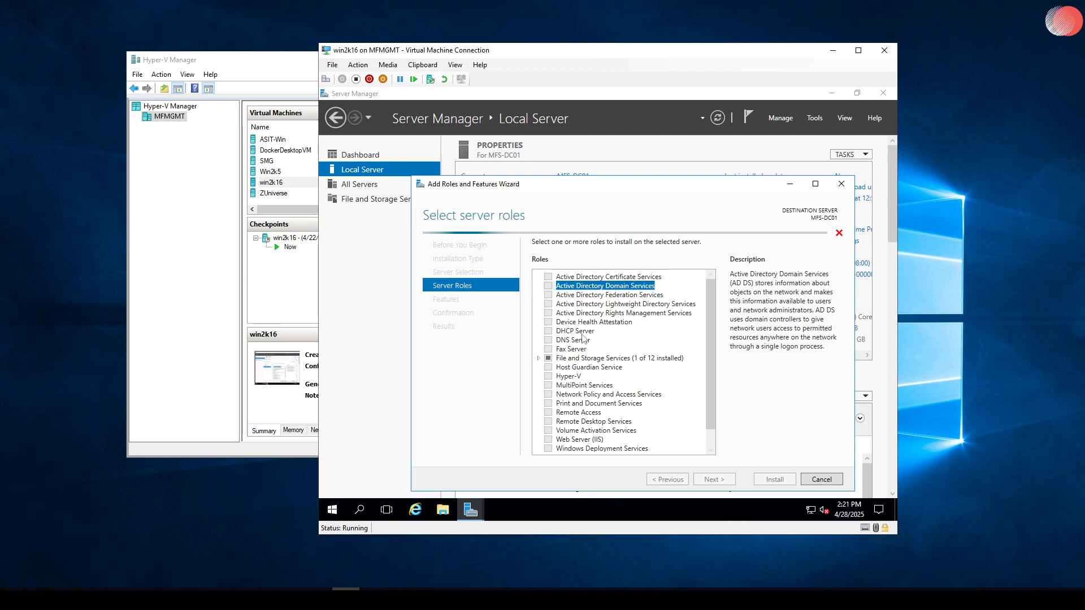
{"action": "left_click", "coordinate": [674, 440]}
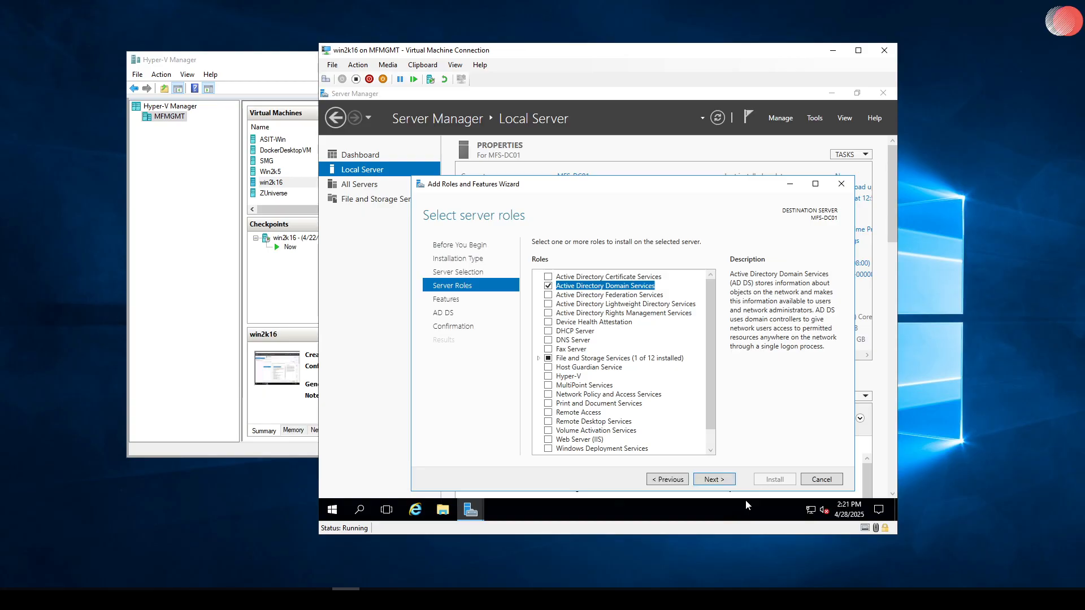
{"action": "left_click", "coordinate": [714, 479]}
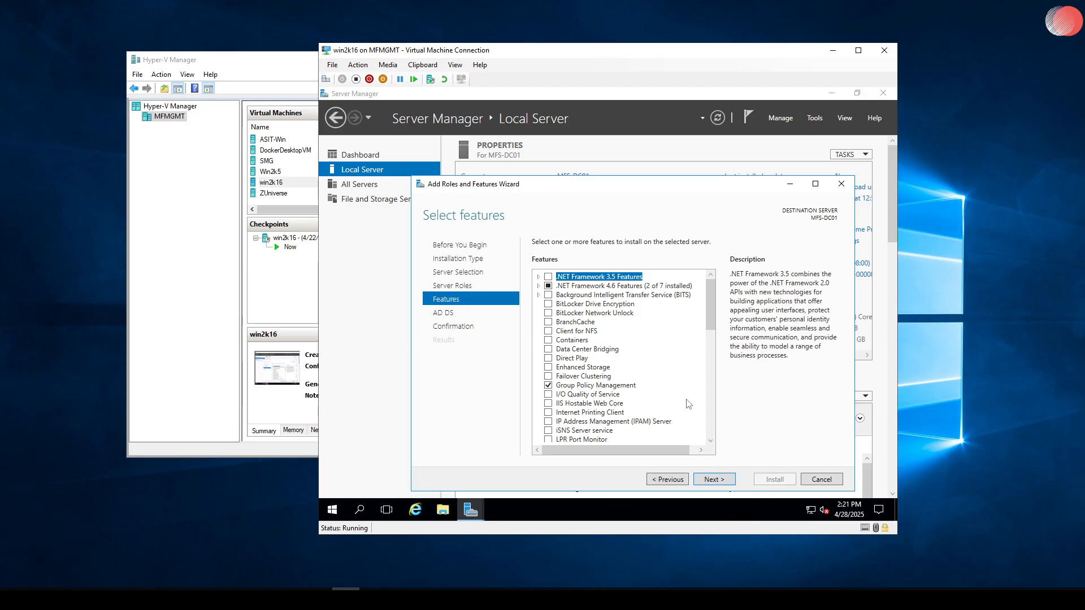
Step: Keep the preselected features, install the Active Directory Domain Services role without automatic restart, and close the wizard
{"action": "scroll", "coordinate": [685, 397], "scroll_direction": "down", "scroll_amount": 6}
{"action": "scroll", "coordinate": [685, 397], "scroll_direction": "down", "scroll_amount": 2}
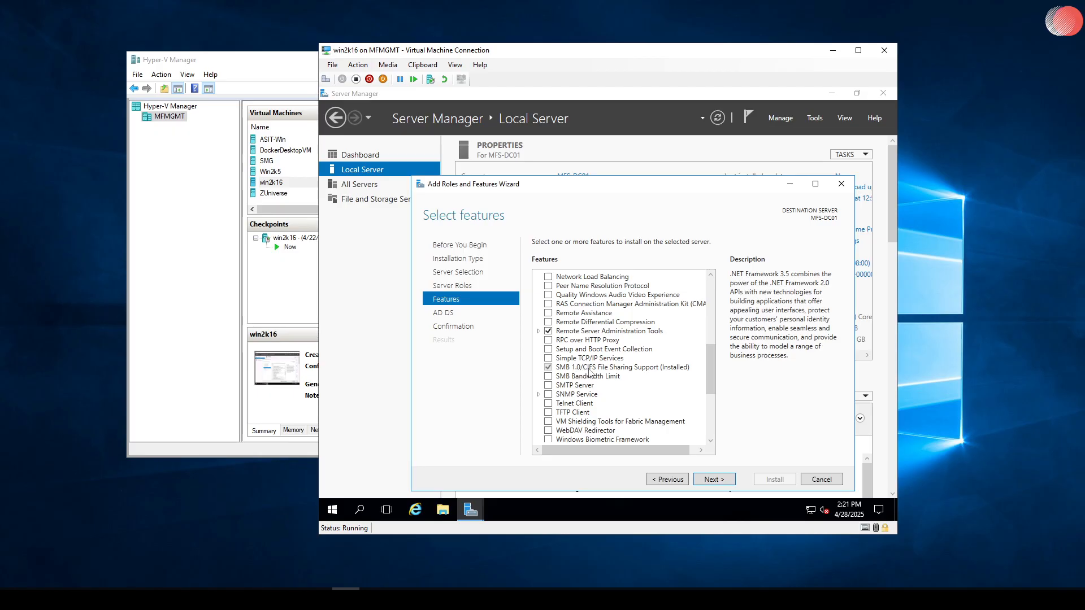
{"action": "left_click", "coordinate": [722, 485]}
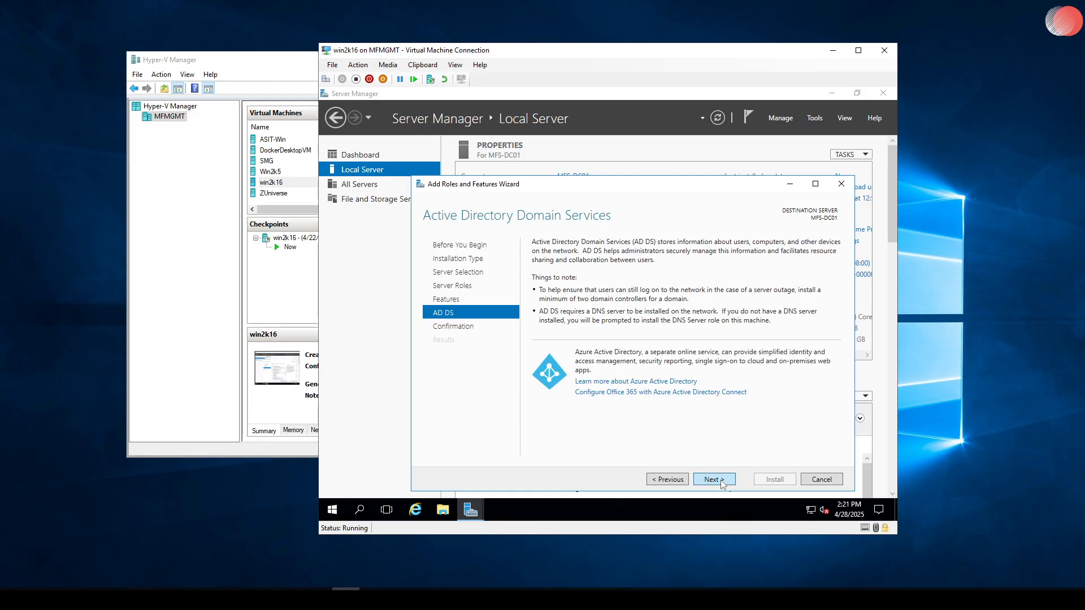
{"action": "left_click", "coordinate": [723, 484]}
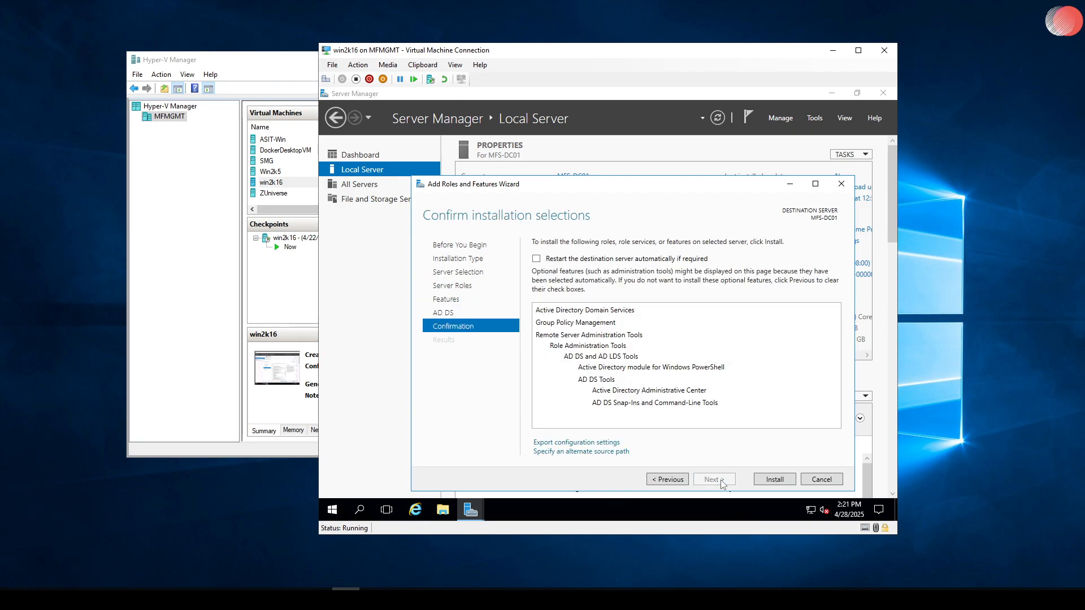
{"action": "left_click", "coordinate": [776, 480]}
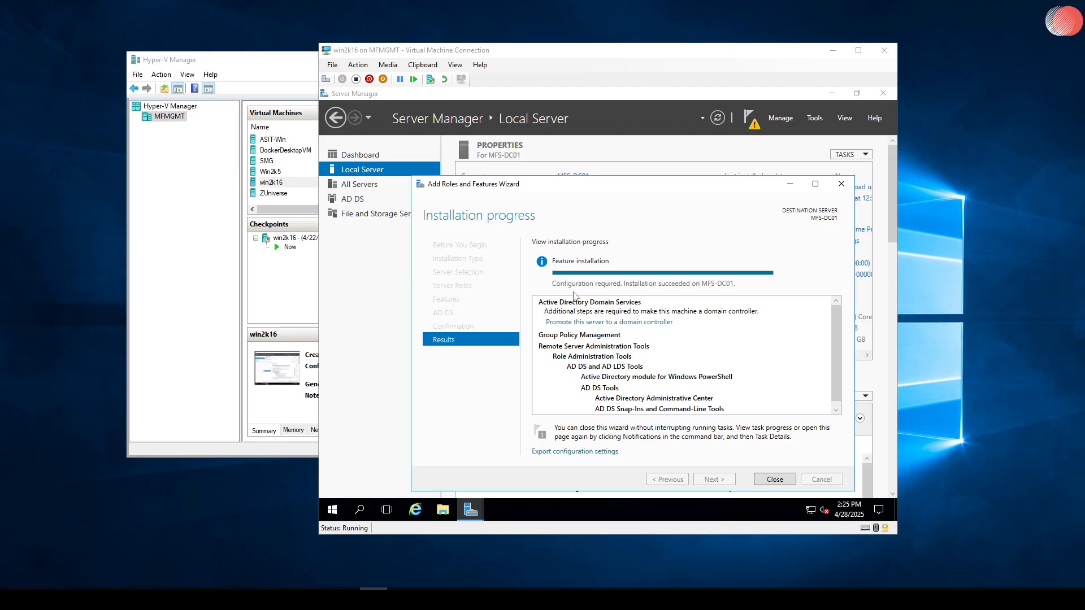
{"action": "left_click", "coordinate": [774, 479]}
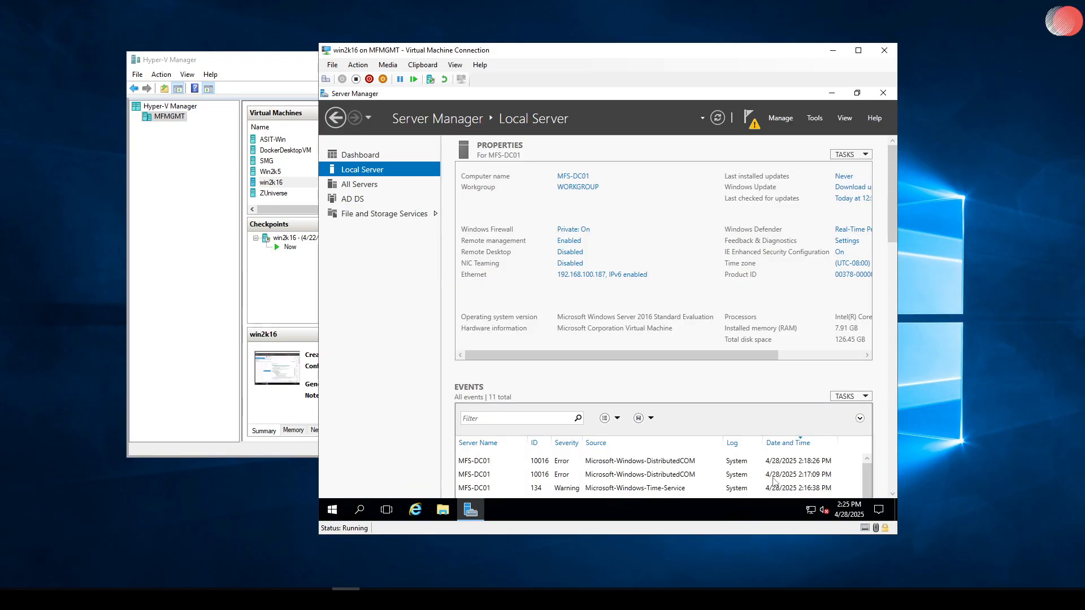
Step: Check the post-deployment configuration notification, then close and reopen Server Manager
{"action": "left_click", "coordinate": [753, 120]}
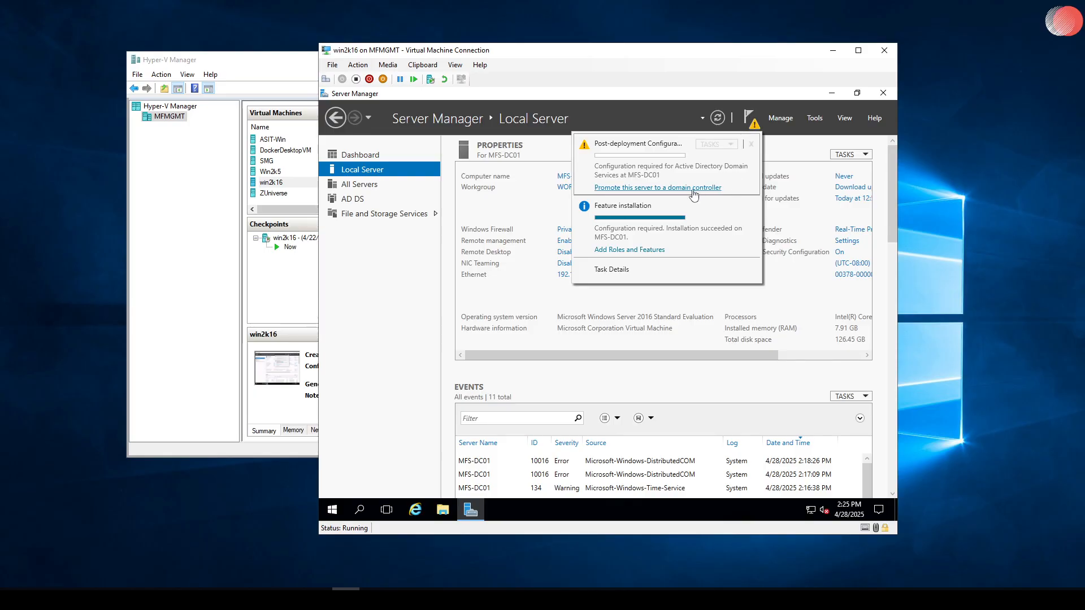
{"action": "left_click", "coordinate": [882, 94]}
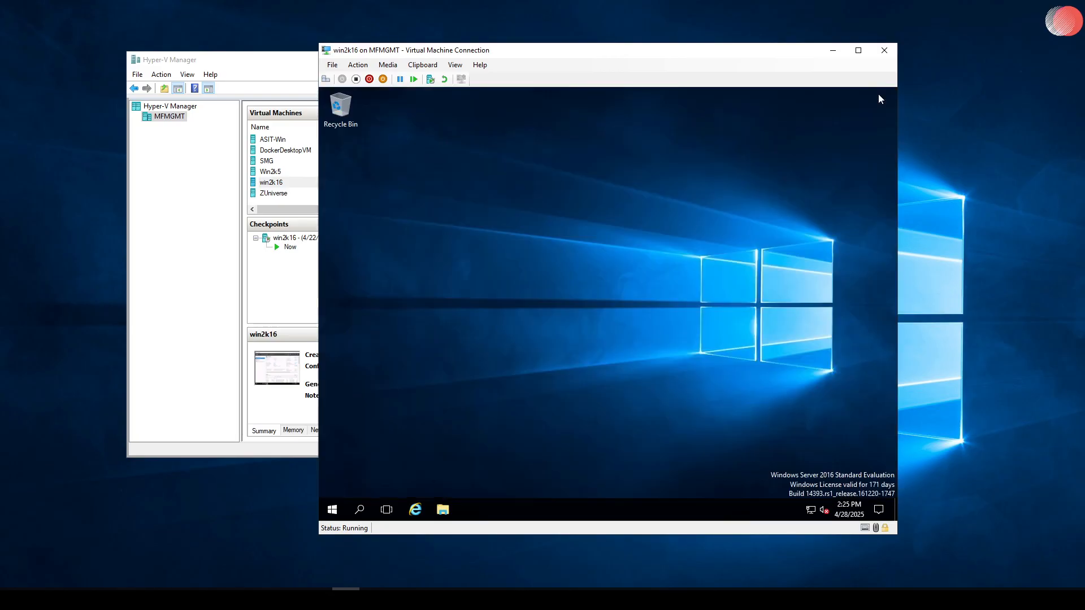
{"action": "left_click", "coordinate": [332, 512]}
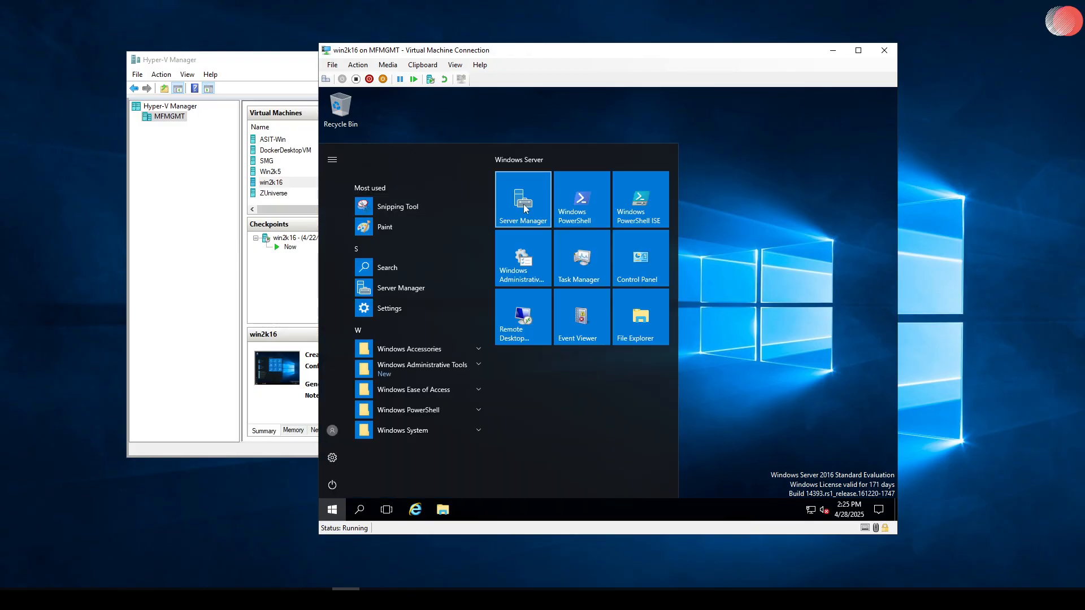
{"action": "left_click", "coordinate": [524, 208]}
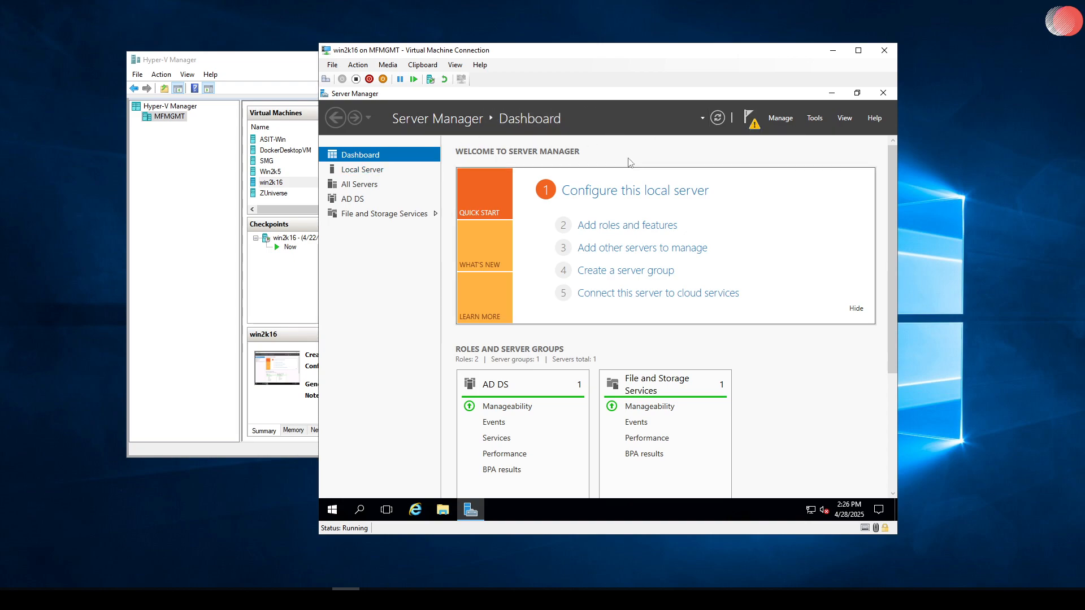
Step: Start promoting the server to a domain controller and add a new forest with root domain name mfsid.local
{"action": "left_click", "coordinate": [747, 117]}
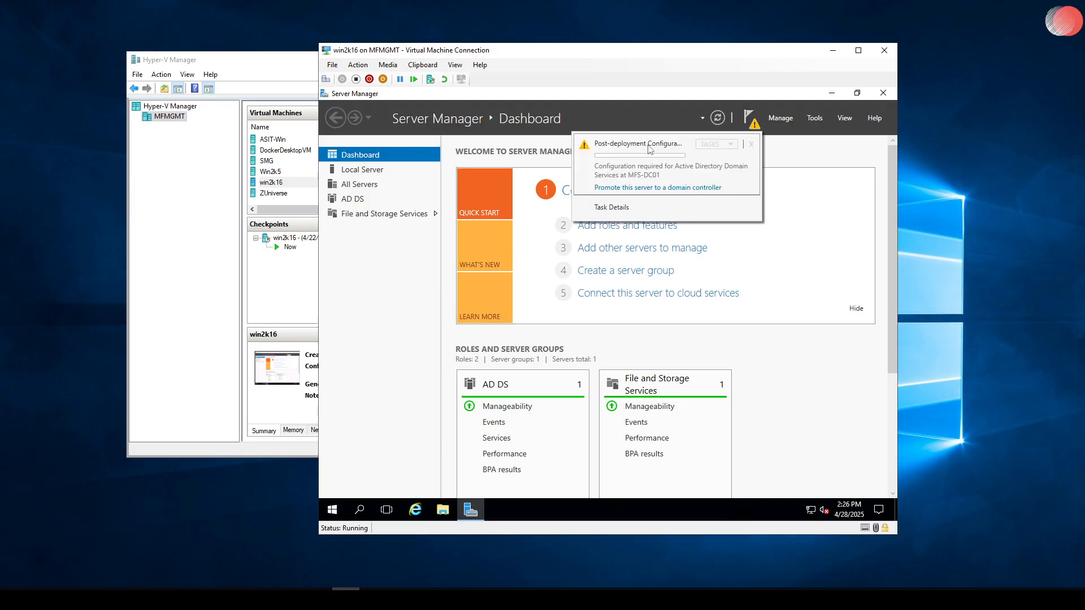
{"action": "left_click", "coordinate": [669, 189]}
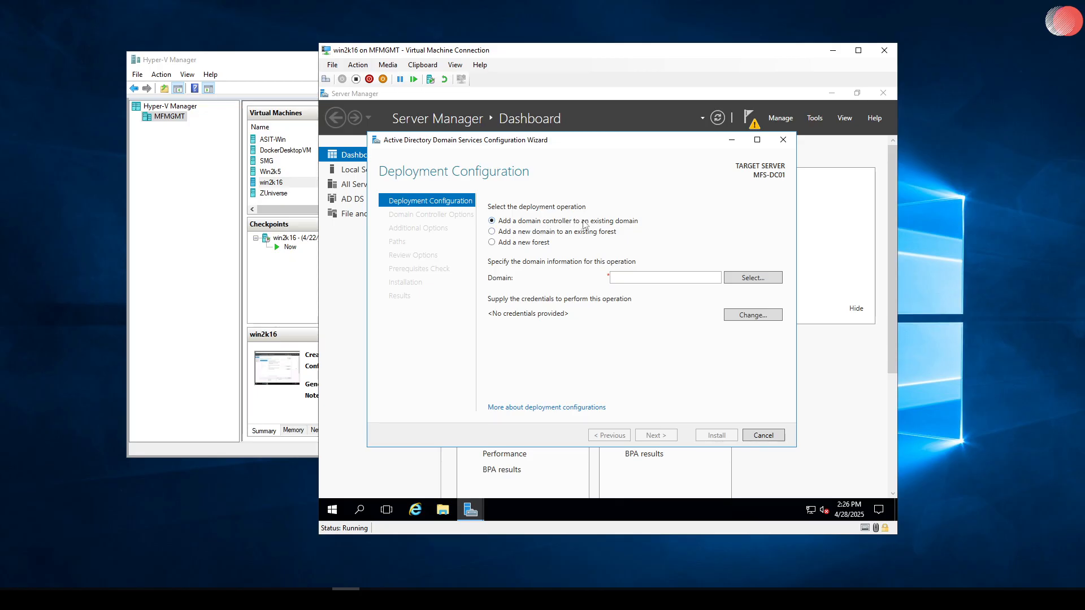
{"action": "left_click", "coordinate": [517, 244]}
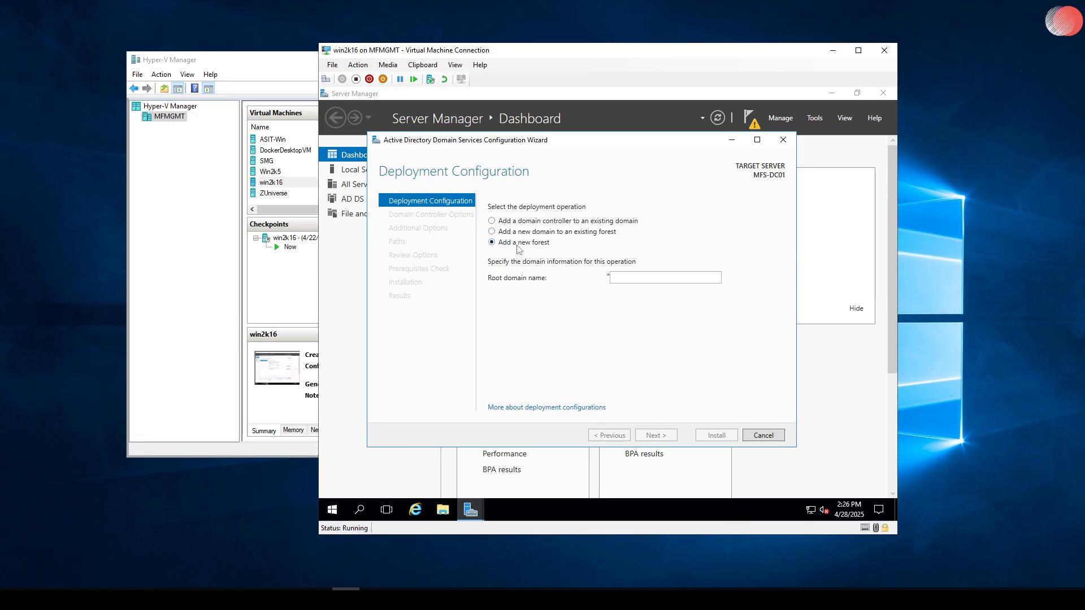
{"action": "left_click", "coordinate": [665, 279]}
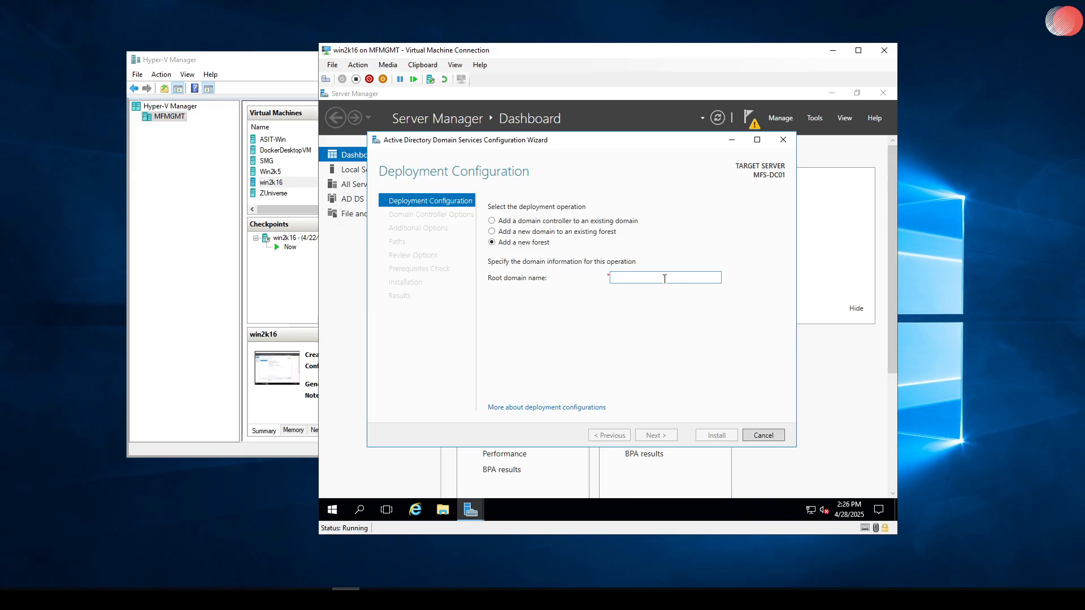
{"action": "type", "text": "mfsid.local"}
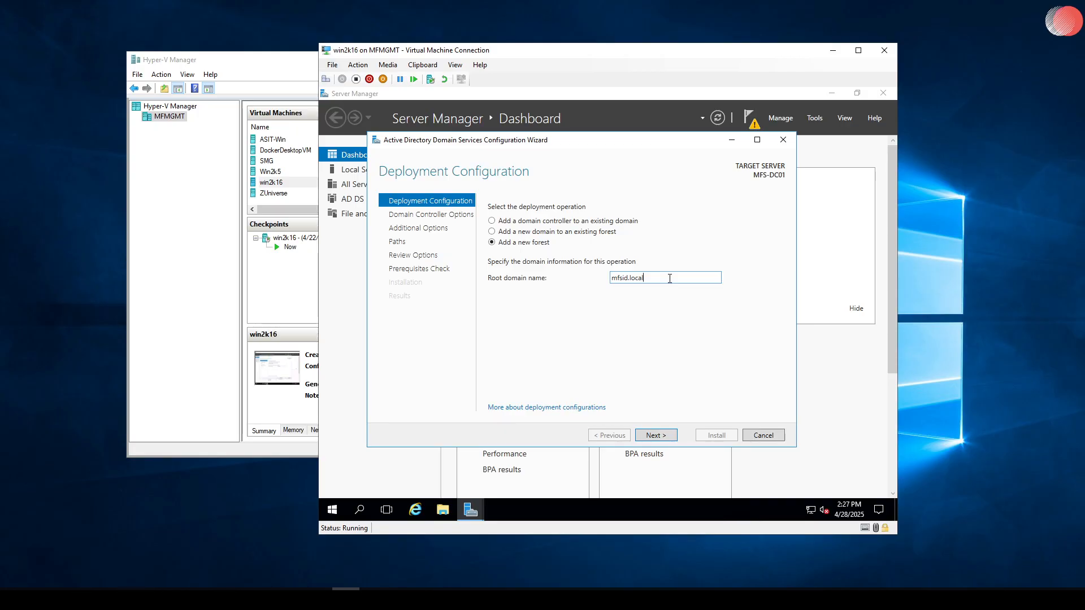
{"action": "left_click", "coordinate": [664, 440]}
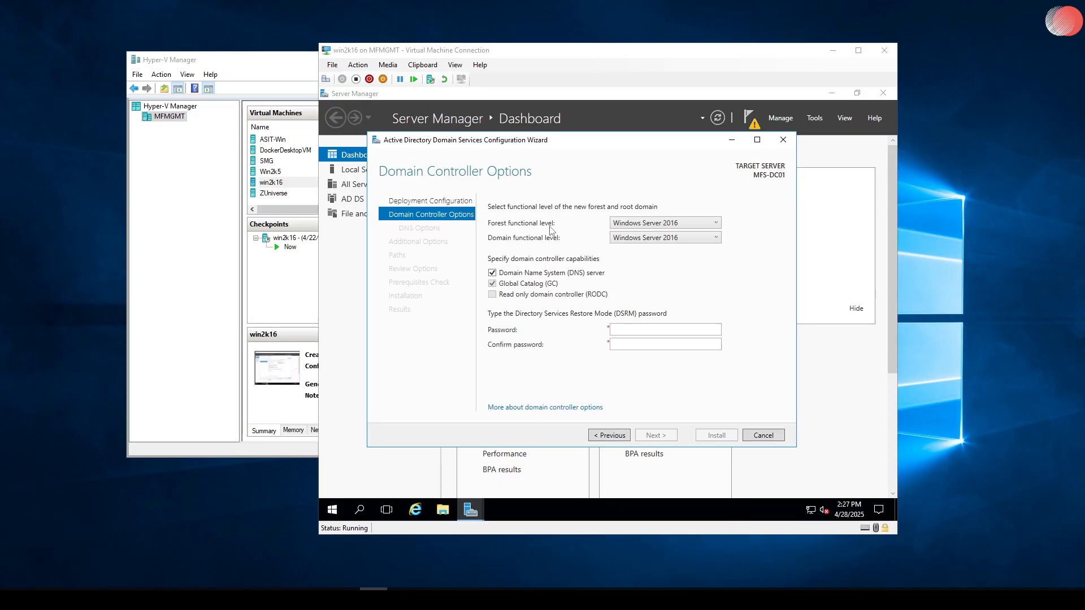
Step: Examine the available forest and domain functional levels without changing the selected Windows Server 2016 level
{"action": "left_click", "coordinate": [682, 223]}
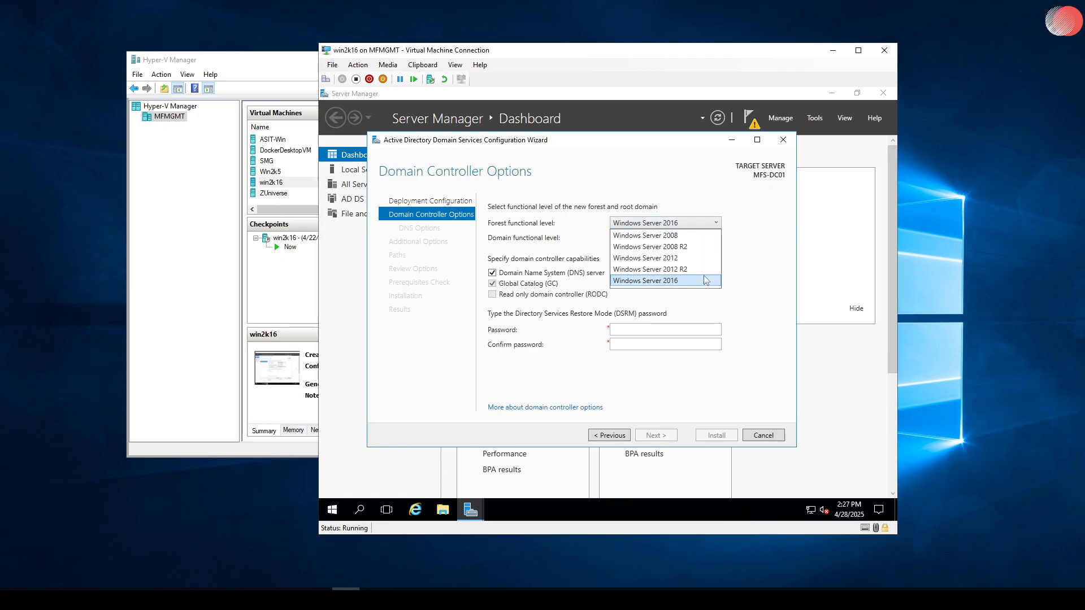
{"action": "left_click", "coordinate": [756, 267]}
{"action": "left_click", "coordinate": [694, 225]}
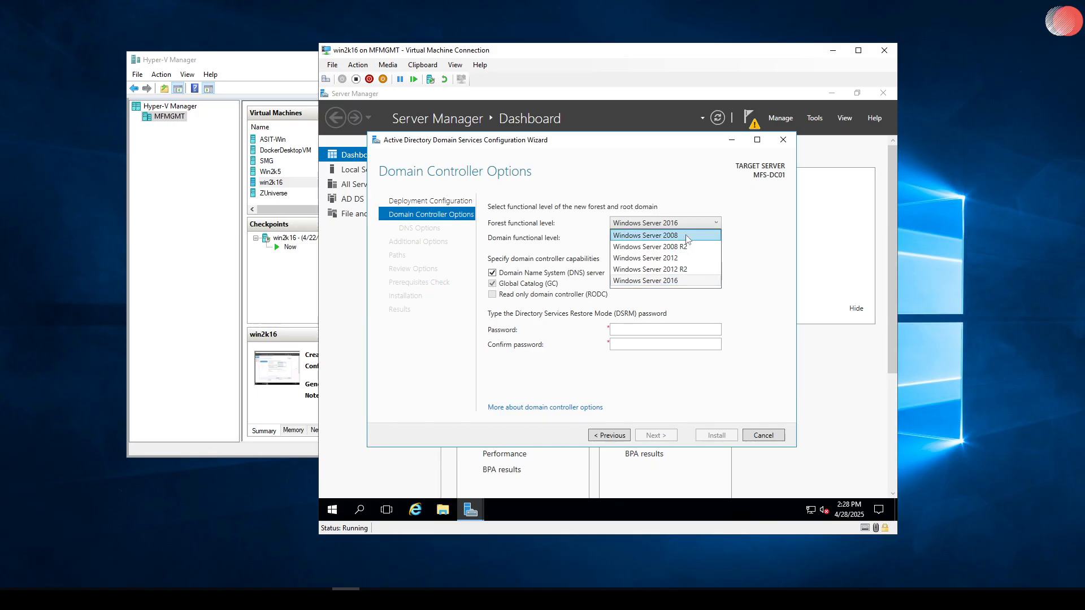
{"action": "left_click", "coordinate": [752, 260]}
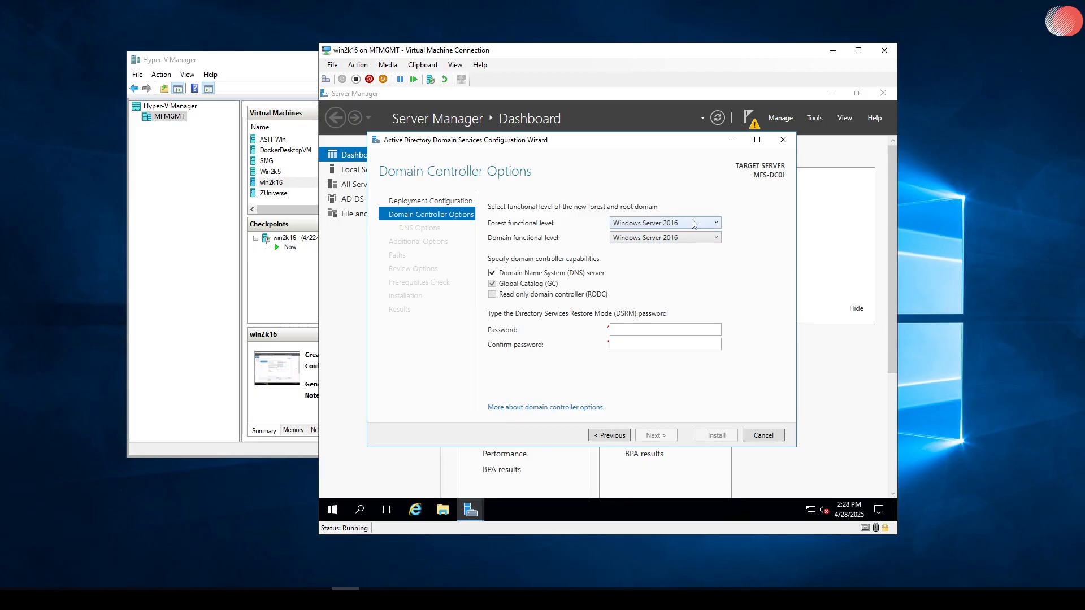
{"action": "left_click", "coordinate": [688, 238]}
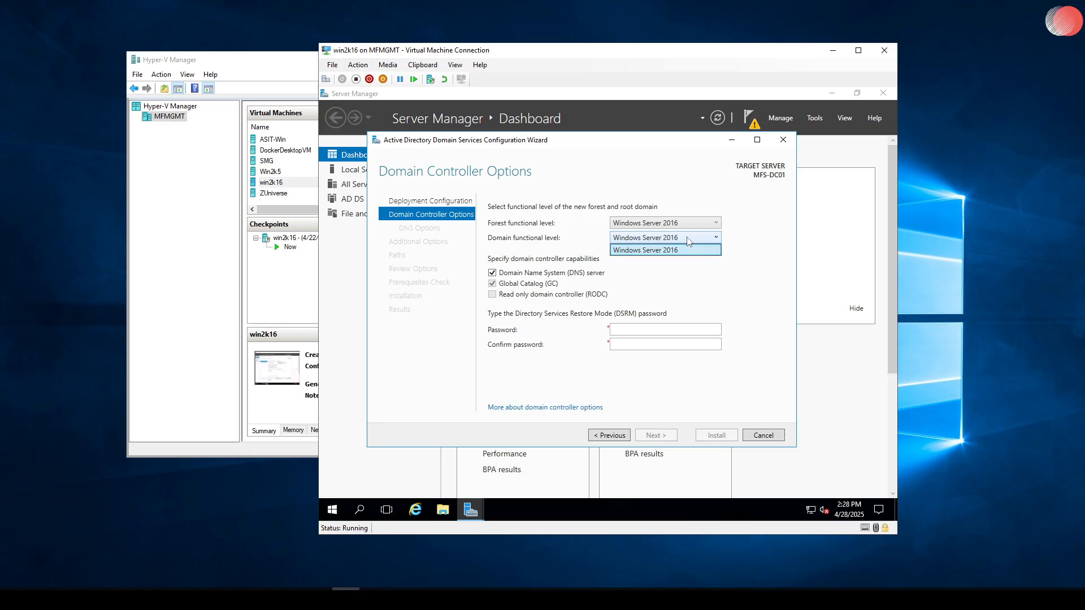
{"action": "left_click", "coordinate": [688, 240]}
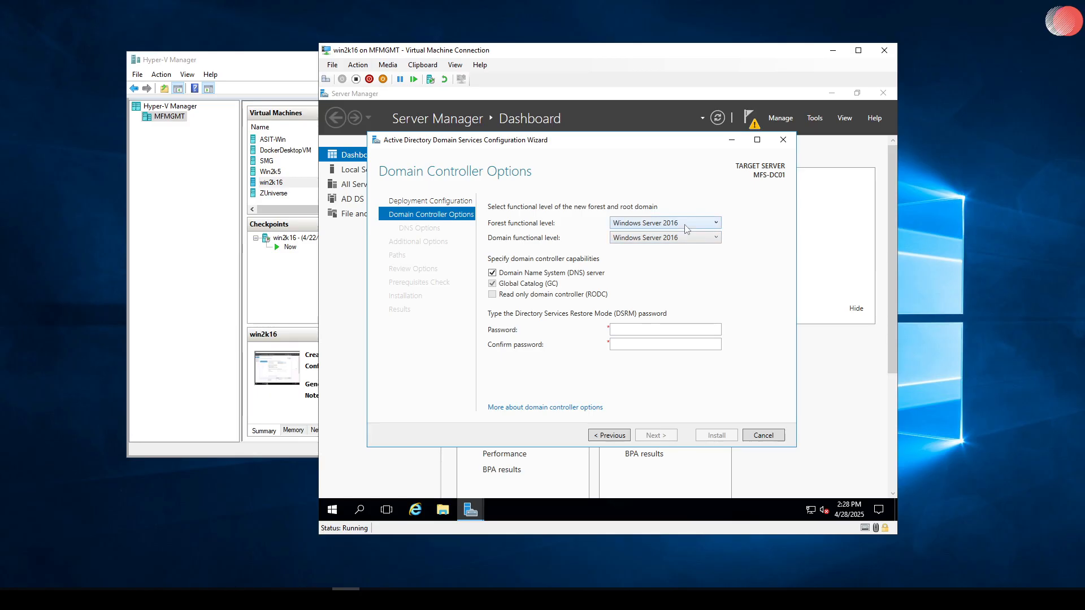
{"action": "left_click", "coordinate": [675, 226]}
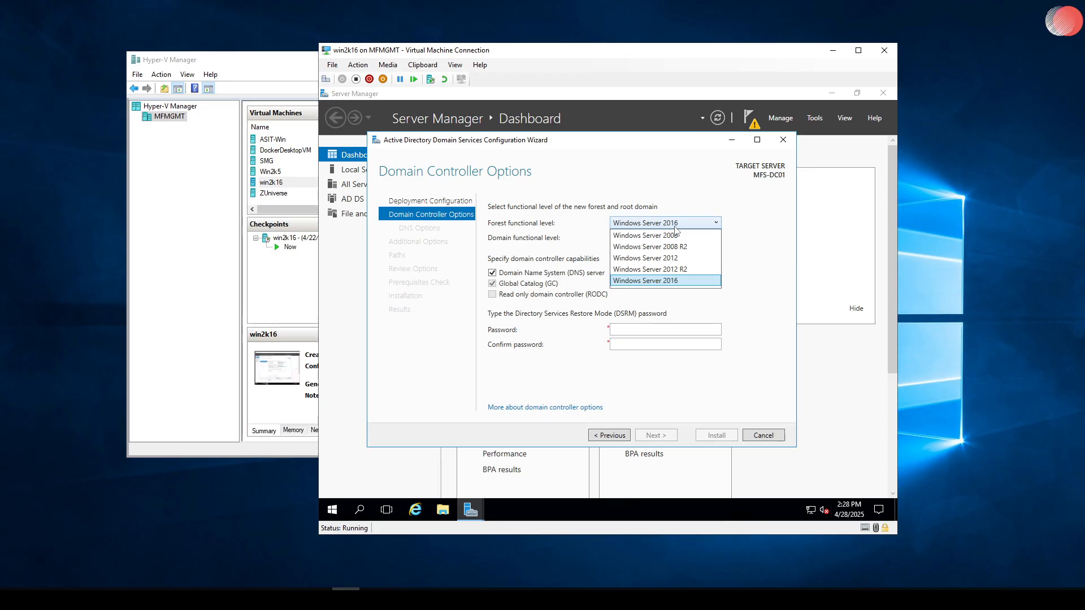
{"action": "left_click", "coordinate": [778, 221]}
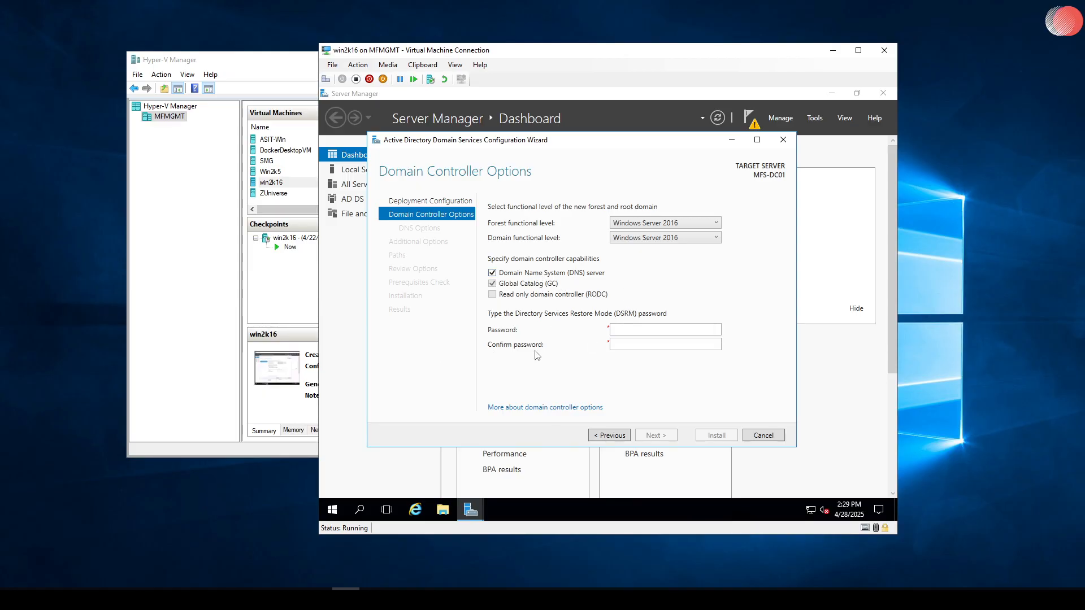
Step: Enter and confirm the Directory Services Restore Mode (DSRM) password and accept the domain controller options
{"action": "left_click", "coordinate": [645, 328]}
{"action": "type", "text": "Pa•••••••"}
{"action": "key", "text": "Tab"}
{"action": "type", "text": "•"}
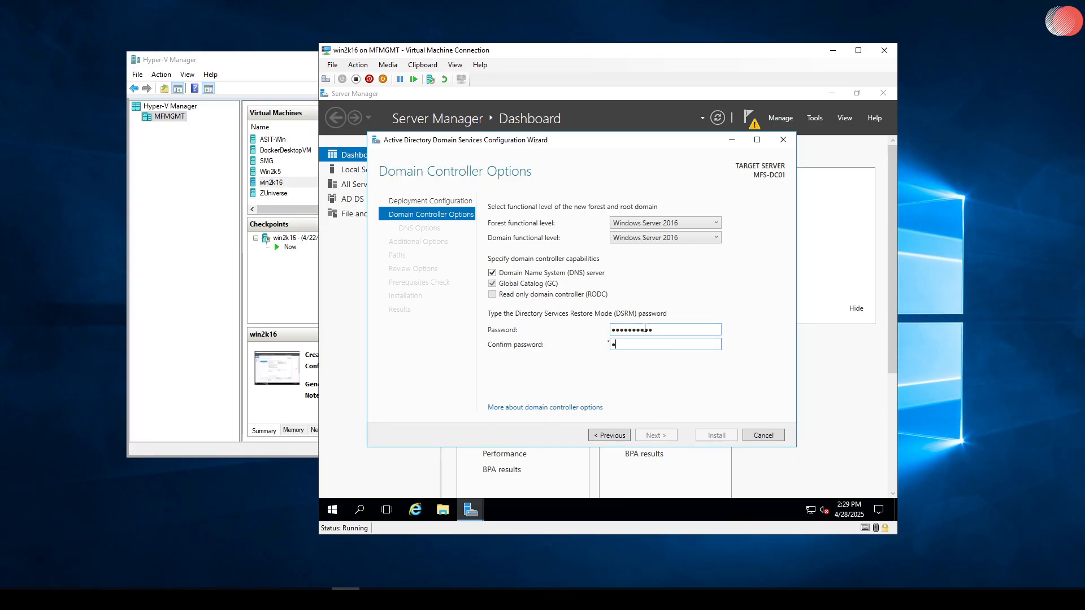
{"action": "type", "text": "•••••••••"}
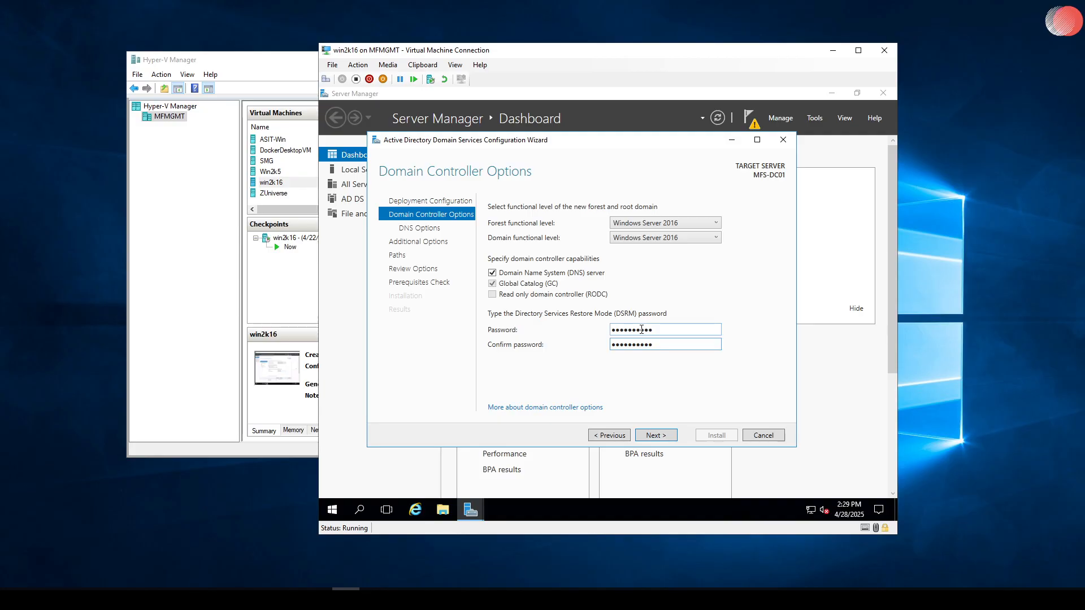
{"action": "left_click", "coordinate": [656, 436]}
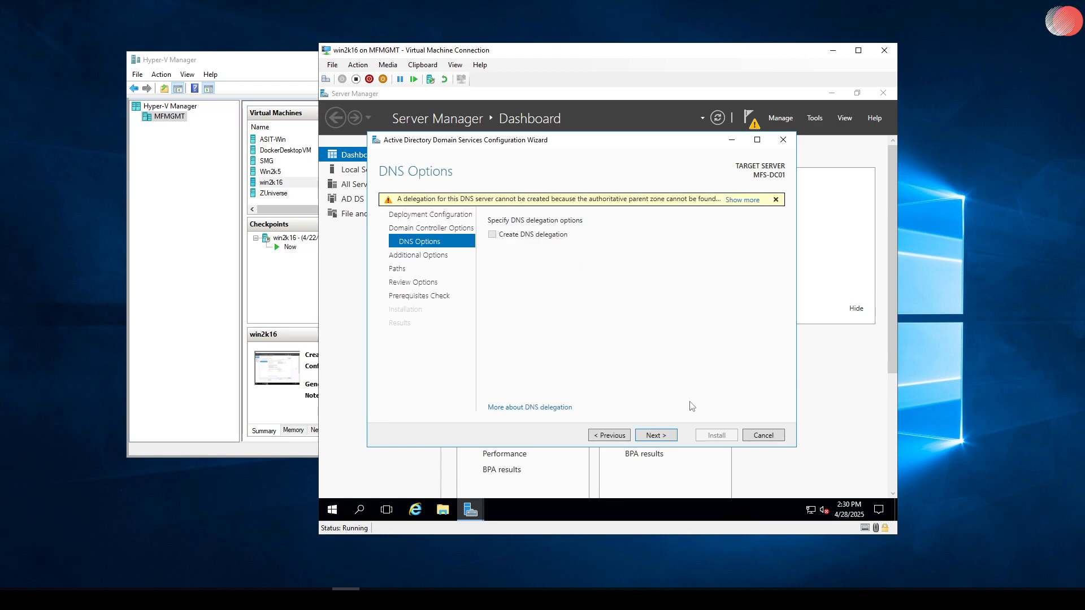
Step: Accept the default DNS options, the NetBIOS domain name MFSID, and the default database, log and SYSVOL folders
{"action": "left_click", "coordinate": [656, 435]}
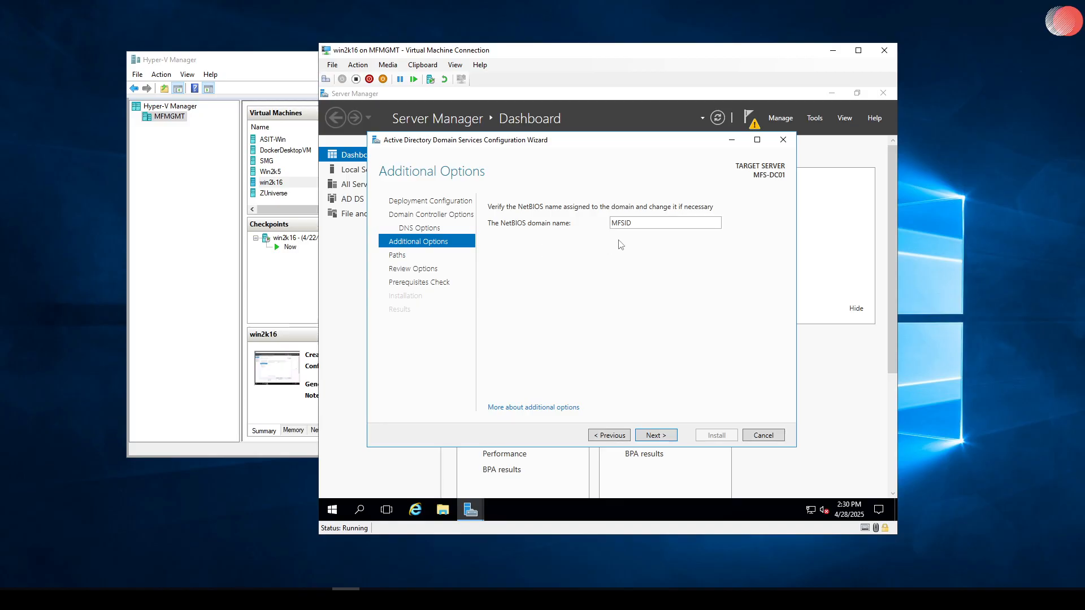
{"action": "left_click", "coordinate": [661, 437]}
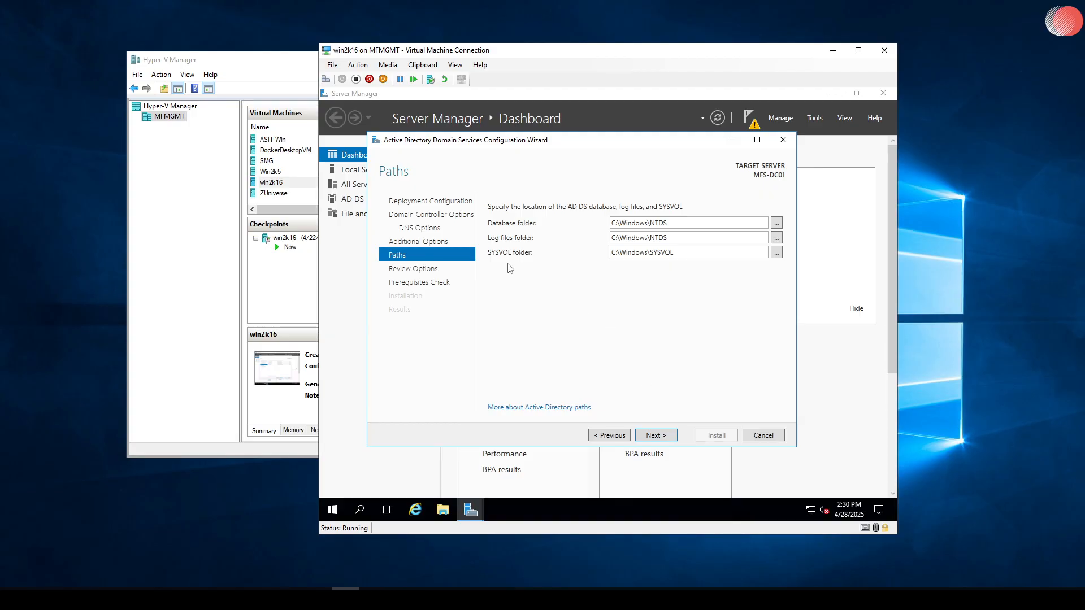
{"action": "left_click", "coordinate": [664, 439]}
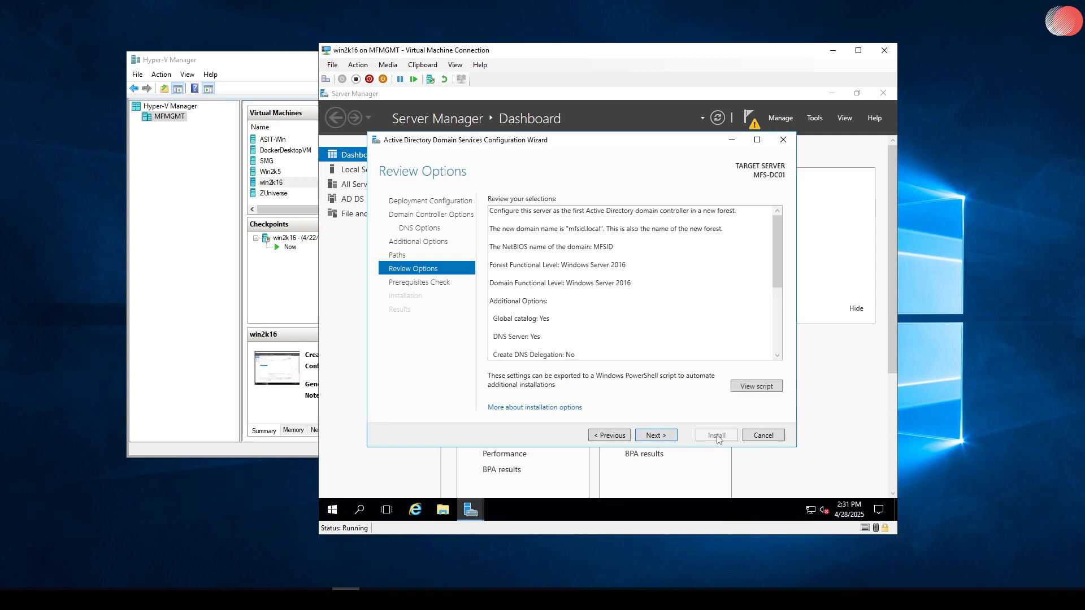
Step: Review the promotion settings, run the prerequisites check, and read through its results
{"action": "scroll", "coordinate": [672, 334], "scroll_direction": "down", "scroll_amount": 5}
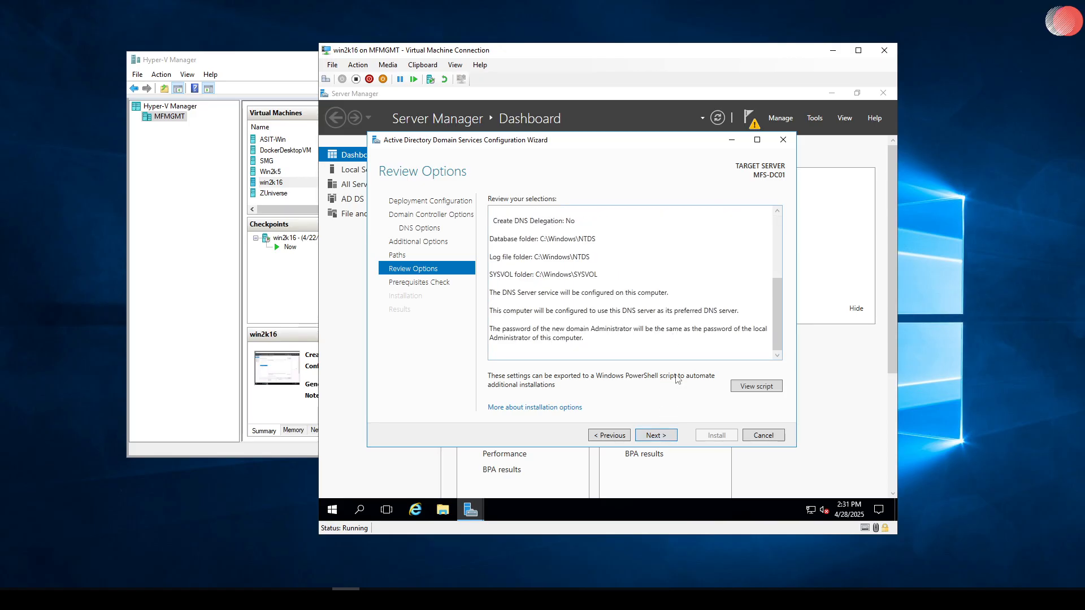
{"action": "left_click", "coordinate": [661, 437]}
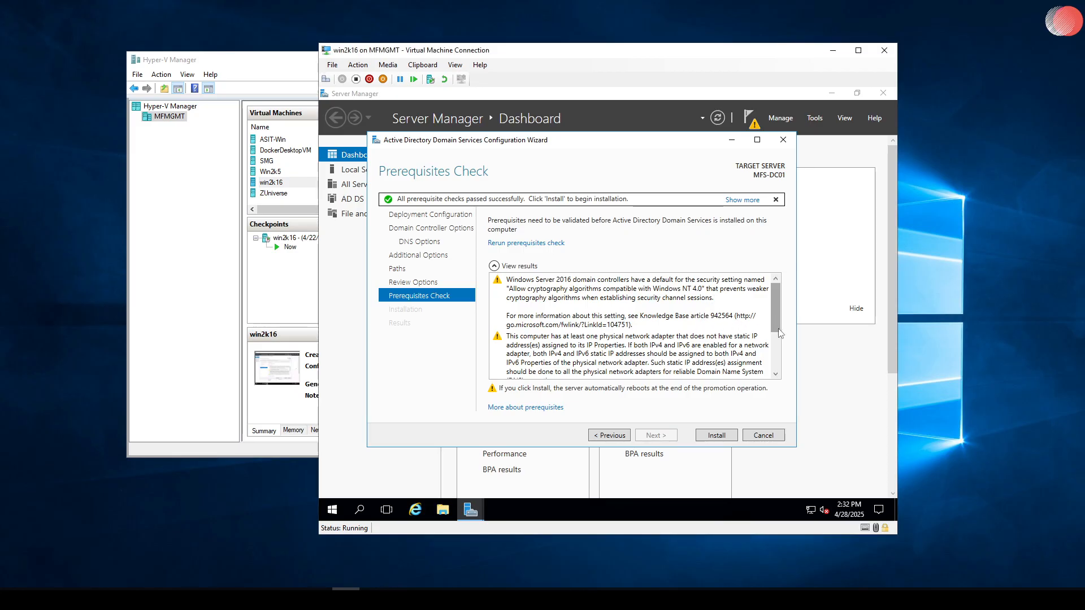
{"action": "left_click_drag", "start_coordinate": [776, 326], "coordinate": [783, 380]}
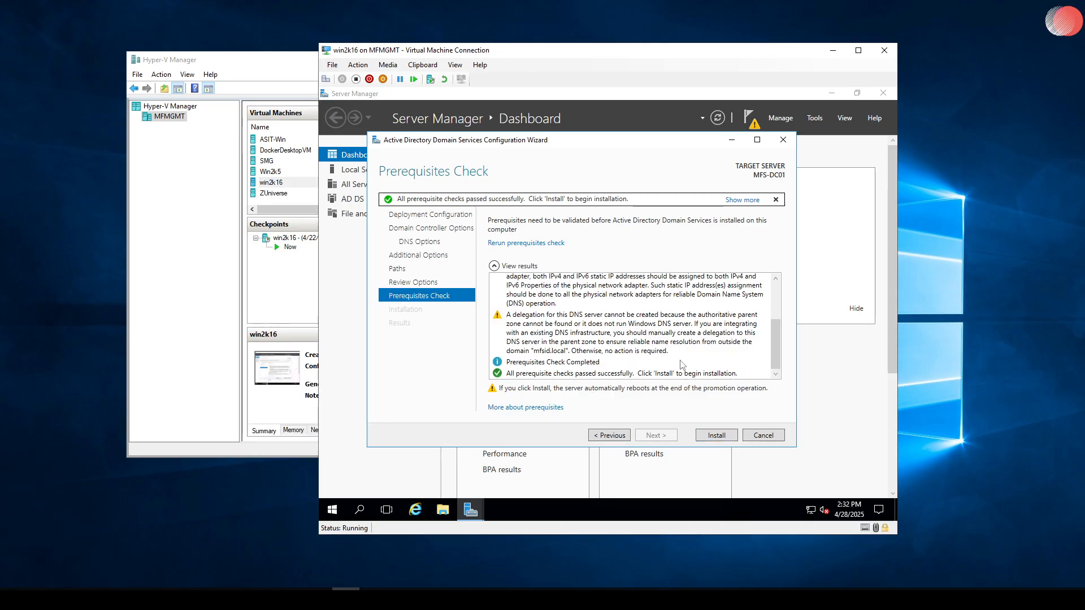
Step: Start the domain controller promotion from the prerequisites check and let the installation run
{"action": "left_click_drag", "start_coordinate": [772, 333], "coordinate": [764, 397]}
{"action": "left_click", "coordinate": [717, 436]}
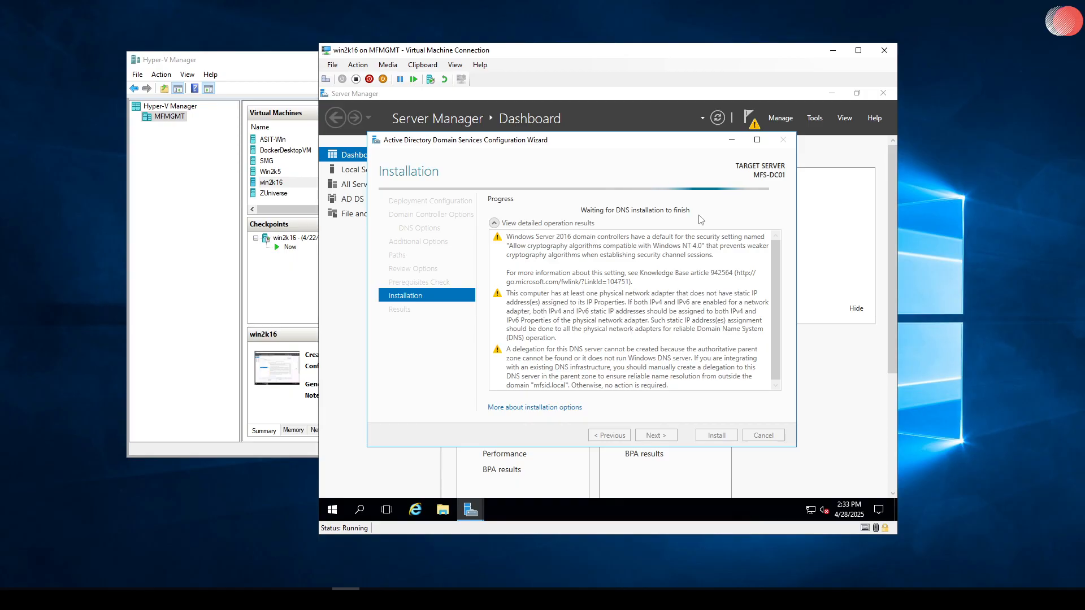
{"action": "left_click_drag", "start_coordinate": [531, 144], "coordinate": [613, 145]}
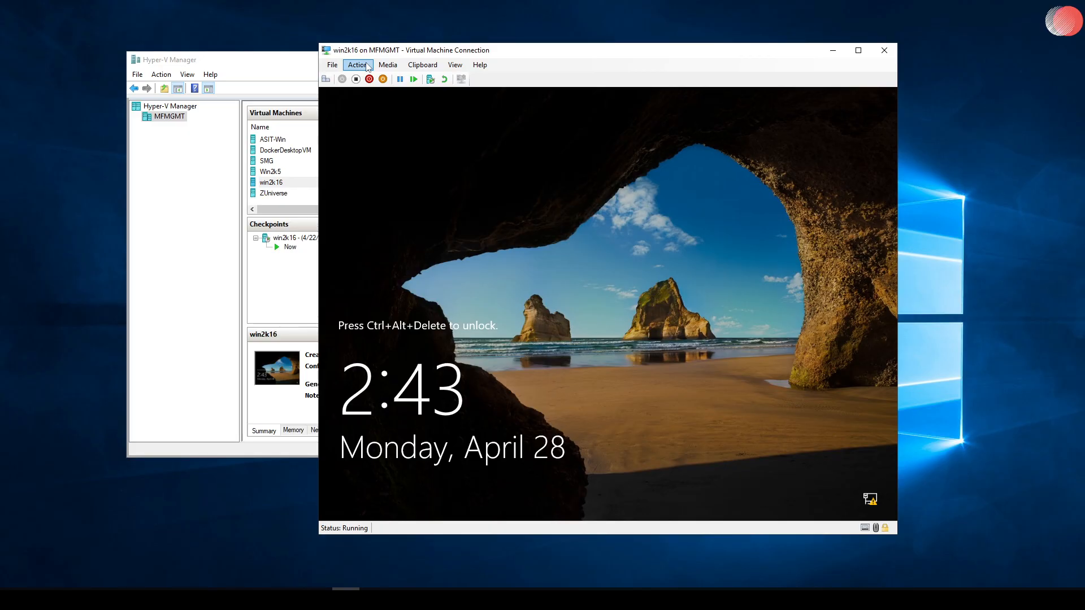
Step: Unlock the restarted virtual machine and sign in as MFSID\Administrator with the account password
{"action": "left_click", "coordinate": [358, 66]}
{"action": "left_click", "coordinate": [387, 78]}
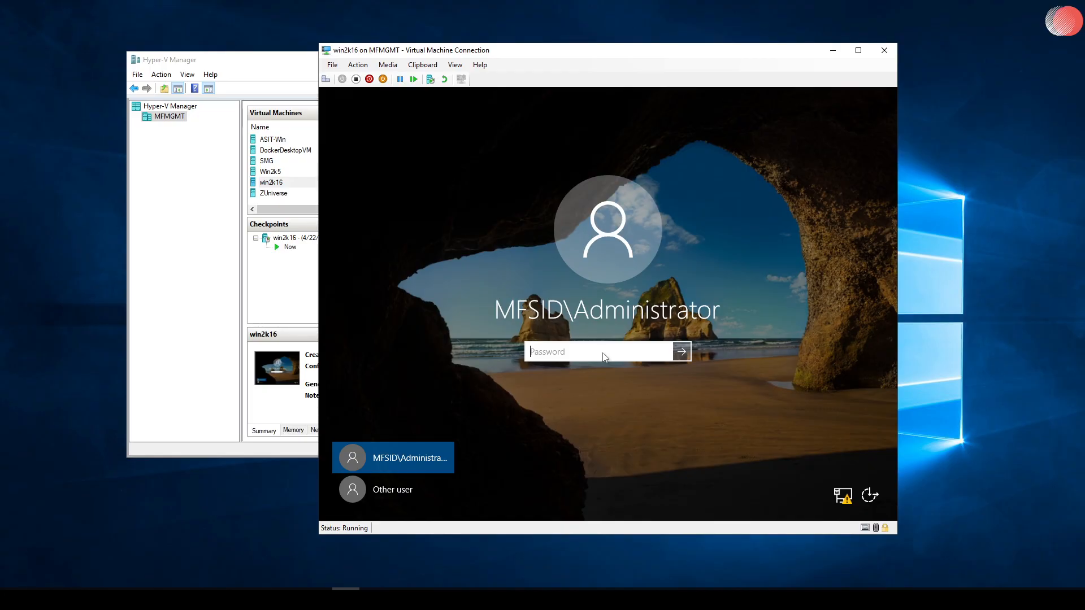
{"action": "type", "text": "P"}
{"action": "key", "text": "Return"}
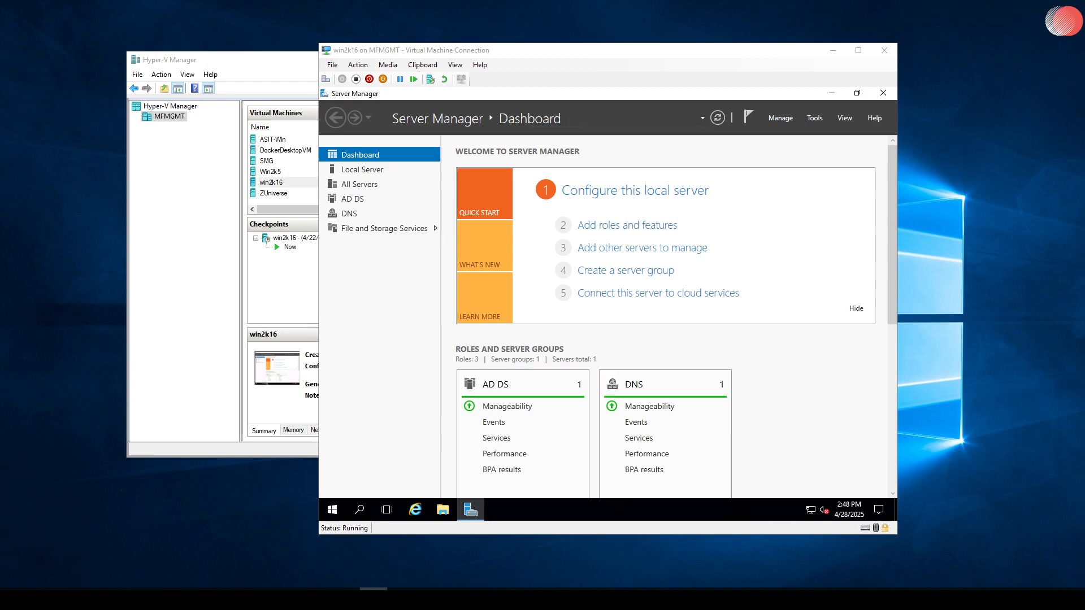
Step: View the server's DNS role page, then open Active Directory Users and Computers and expand the mfsid.local domain
{"action": "left_click", "coordinate": [351, 218]}
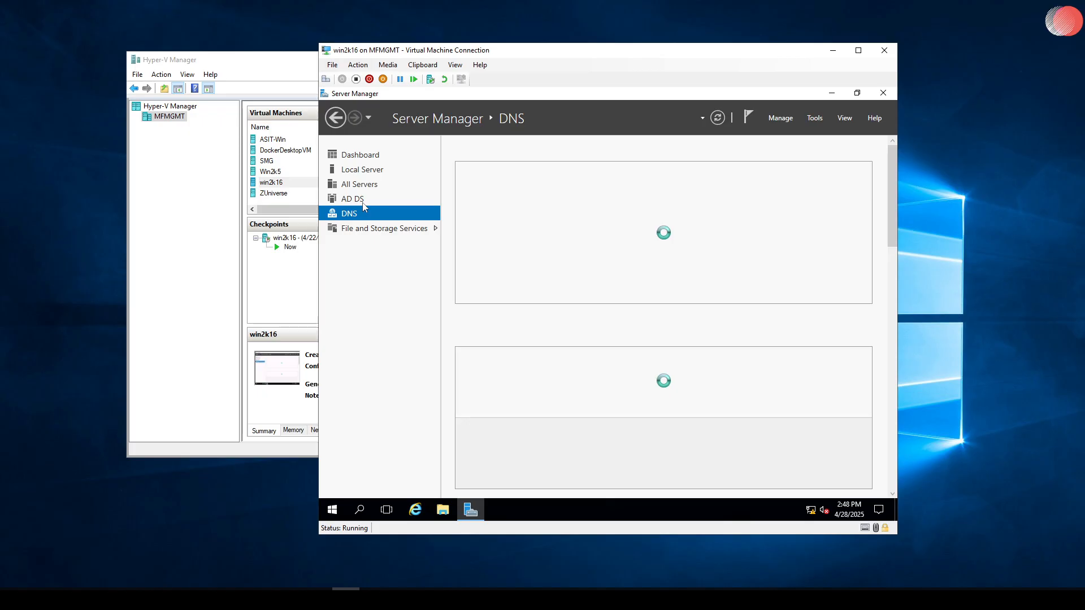
{"action": "left_click", "coordinate": [816, 118]}
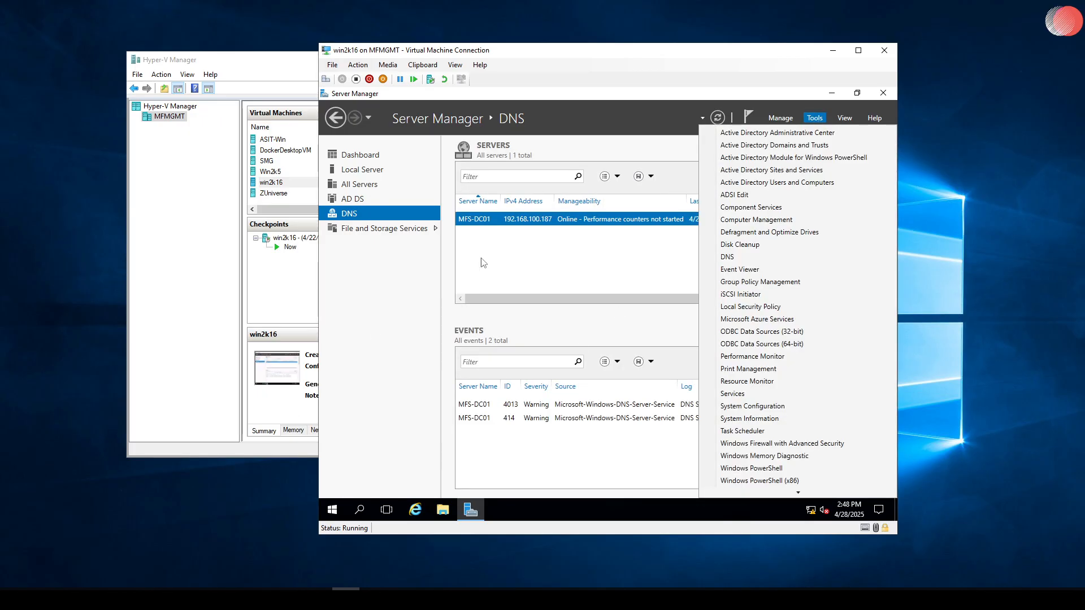
{"action": "left_click", "coordinate": [823, 194]}
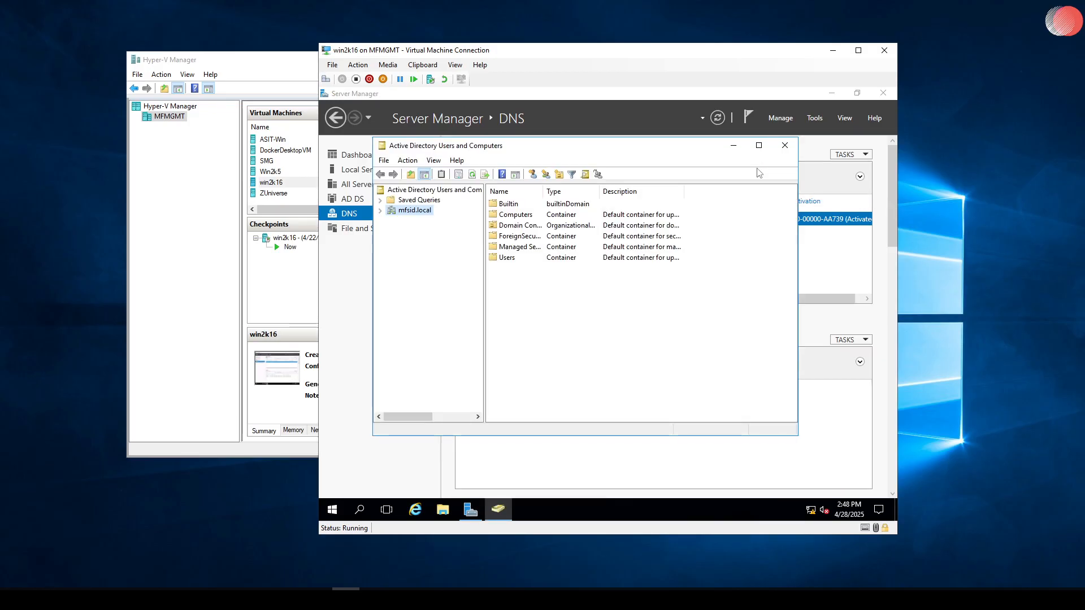
{"action": "left_click", "coordinate": [380, 211]}
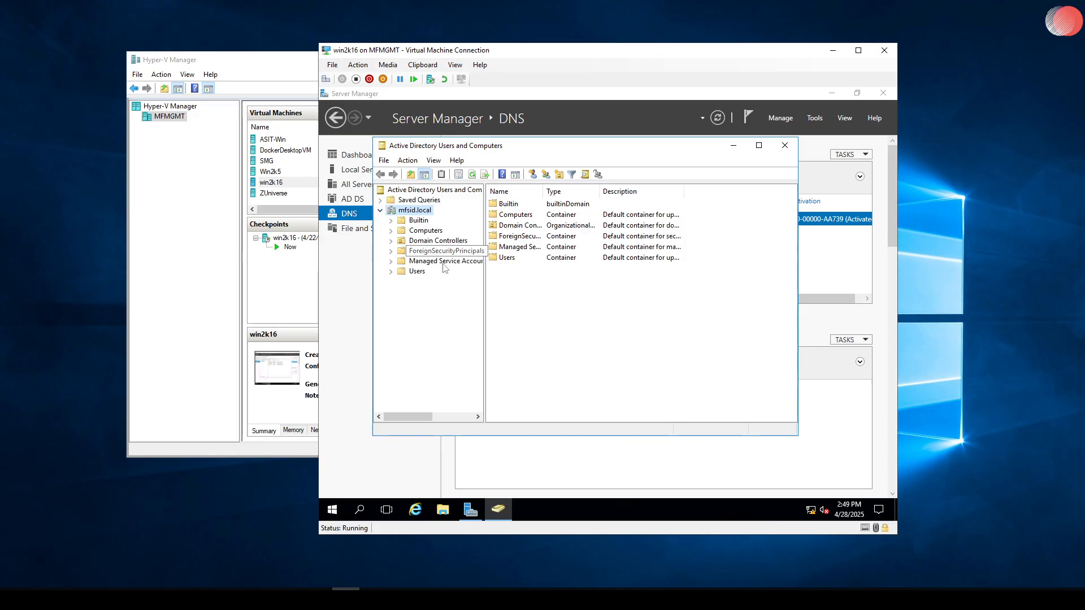
Step: Create an organizational unit named "MFS - Users" directly under the mfsid.local domain
{"action": "right_click", "coordinate": [417, 213]}
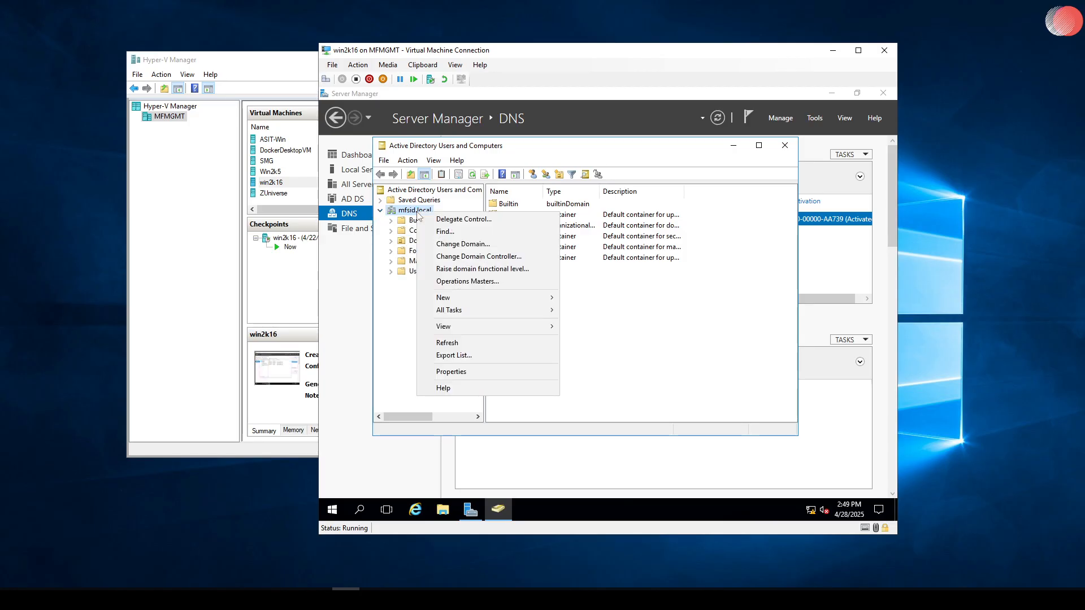
{"action": "mouse_move", "coordinate": [521, 312]}
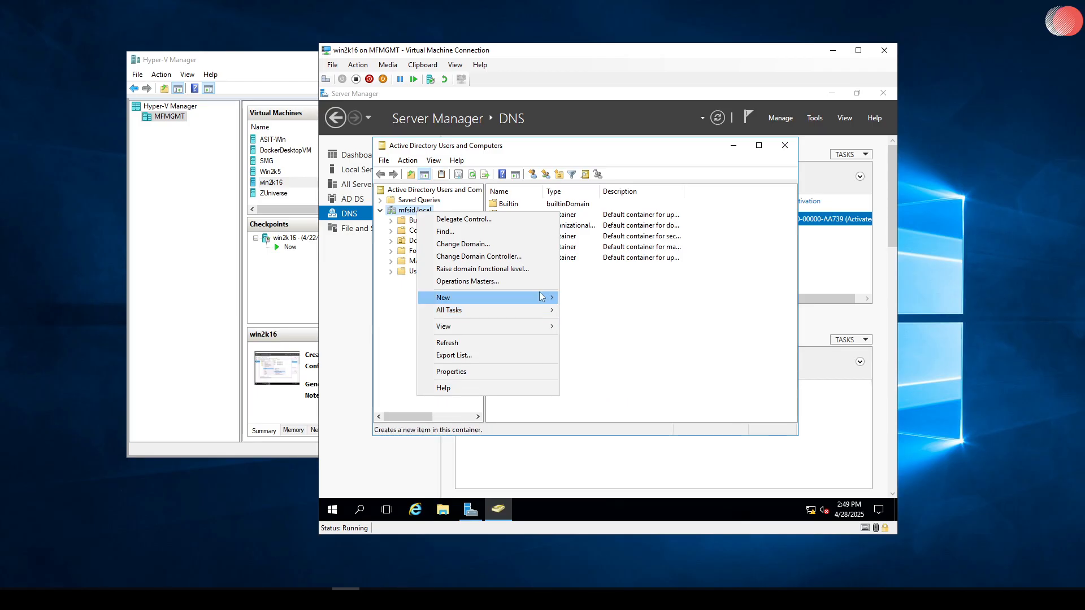
{"action": "mouse_move", "coordinate": [541, 298]}
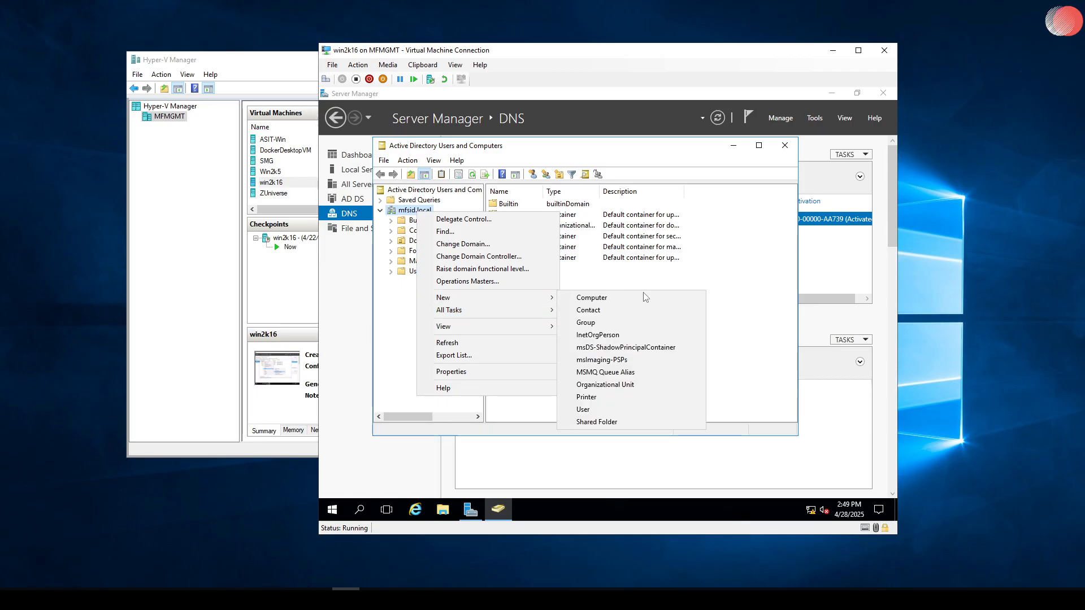
{"action": "left_click", "coordinate": [651, 386]}
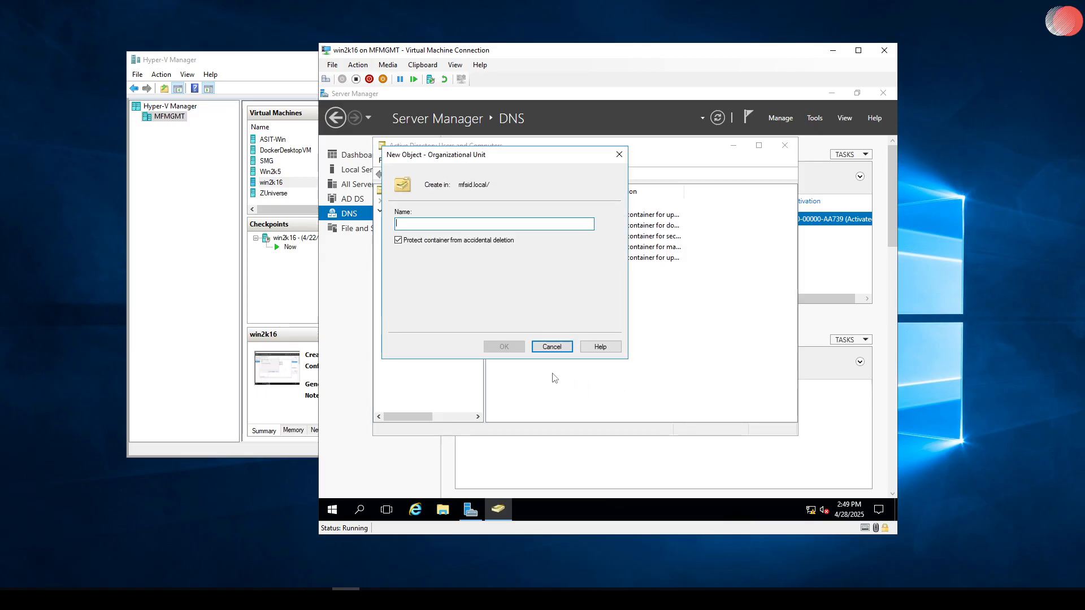
{"action": "type", "text": "MFS - Users"}
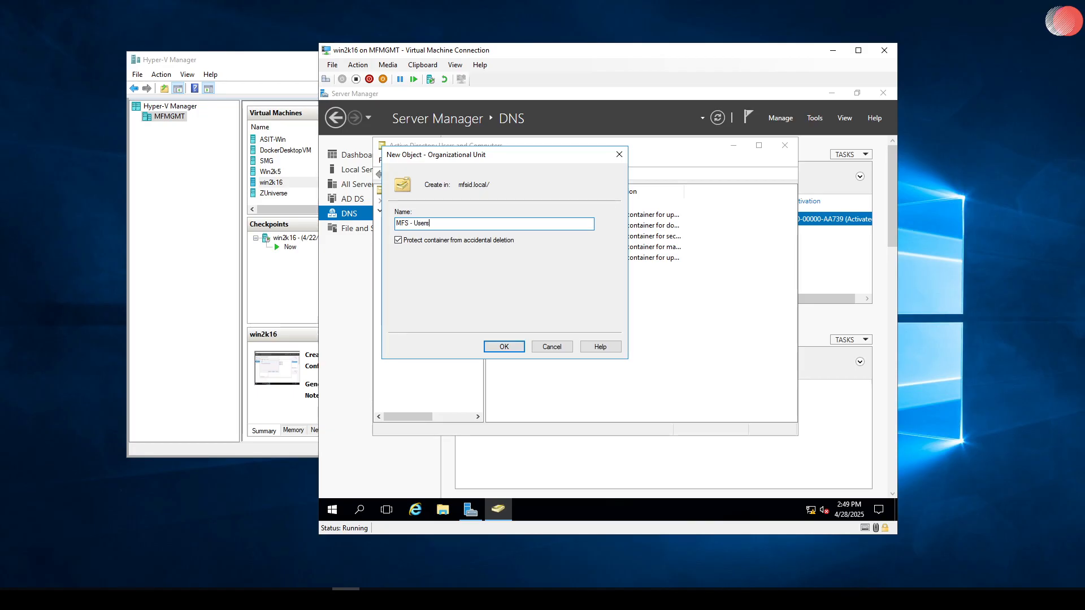
{"action": "key", "text": "Return"}
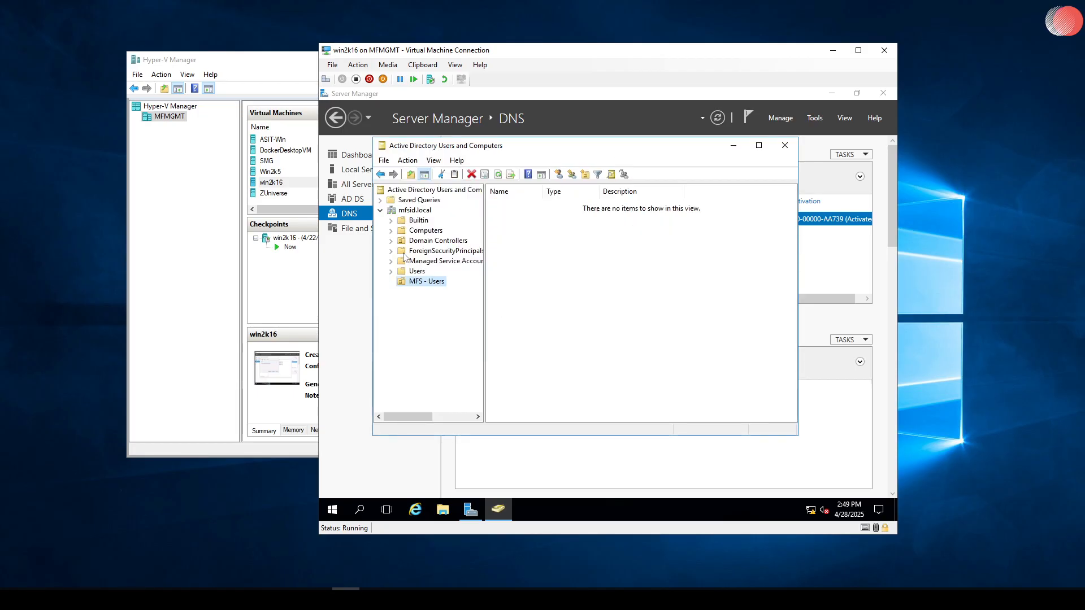
Step: Create an organizational unit named "Active Accounts" inside MFS - Users
{"action": "right_click", "coordinate": [433, 282]}
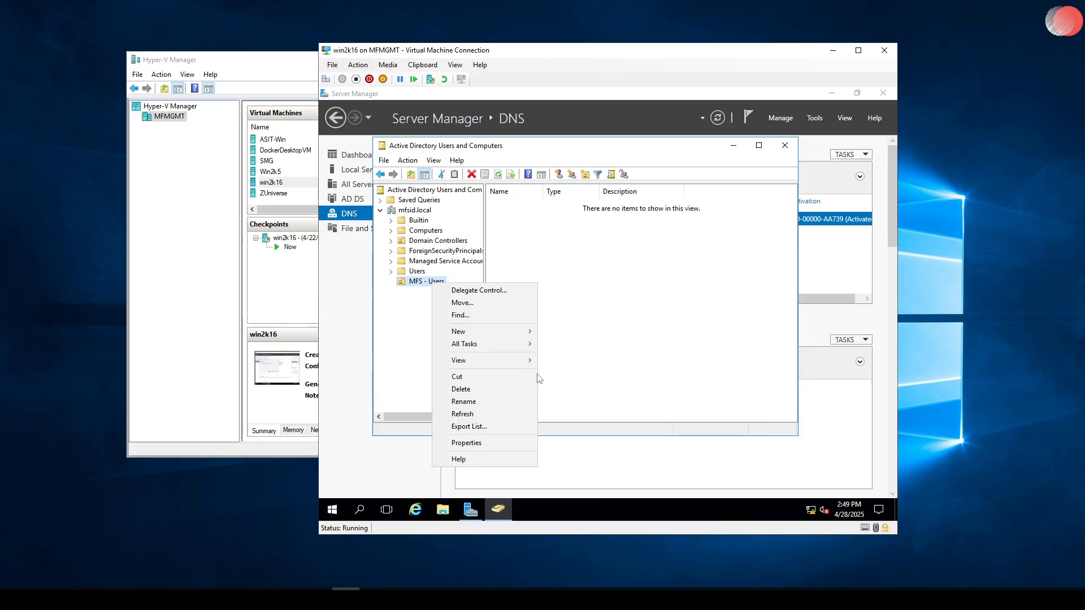
{"action": "mouse_move", "coordinate": [519, 332]}
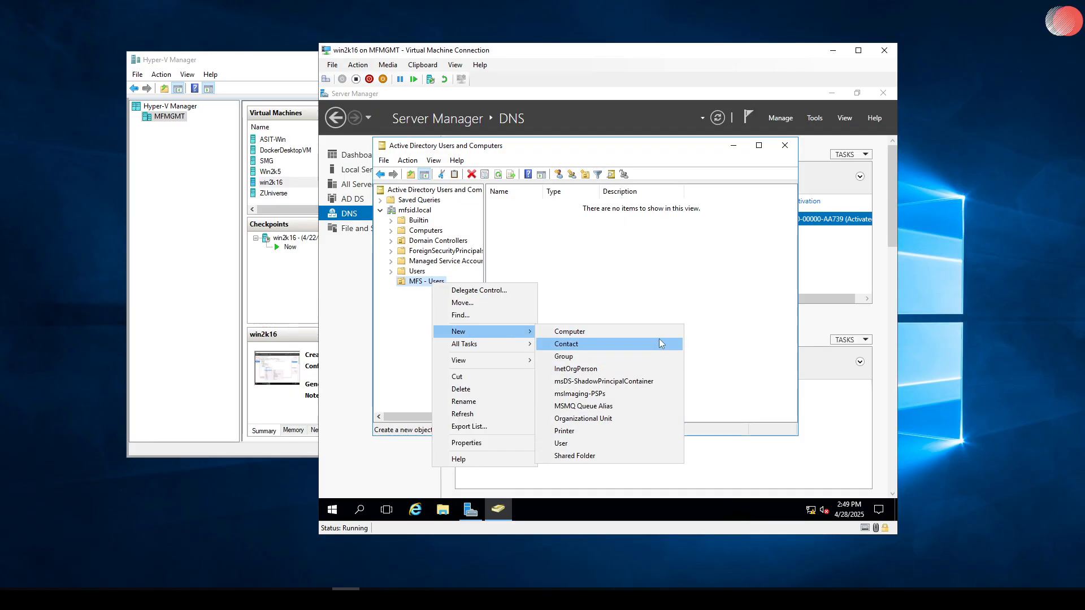
{"action": "left_click", "coordinate": [642, 419]}
{"action": "type", "text": "Actiona"}
{"action": "key", "text": "BackSpace"}
{"action": "type", "text": "s"}
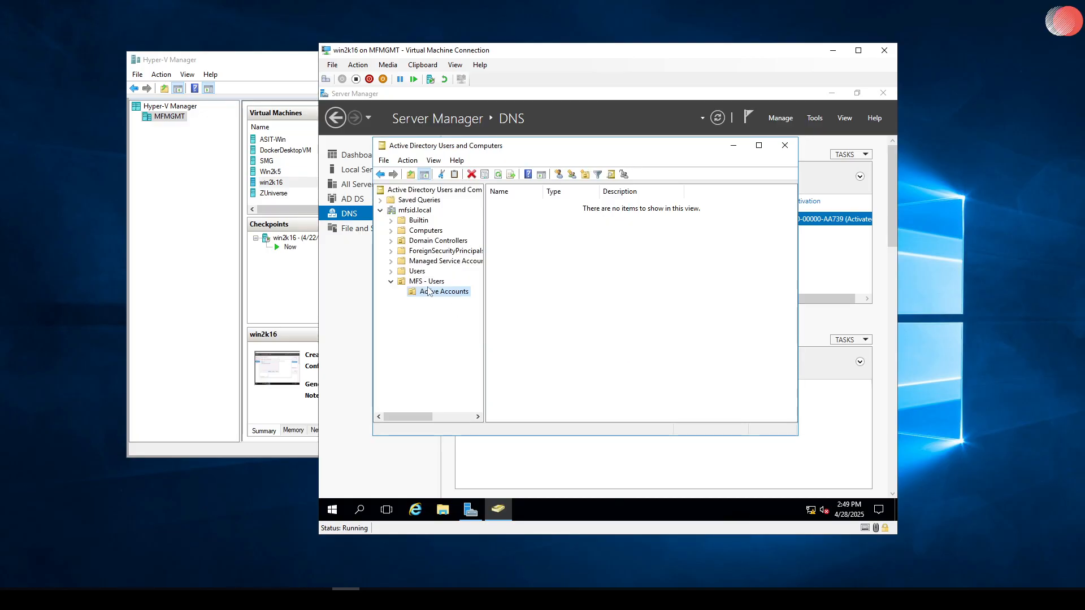
Step: Create an organizational unit named "Disabled Accounts" inside MFS - Users
{"action": "left_click", "coordinate": [427, 282]}
{"action": "right_click", "coordinate": [427, 285]}
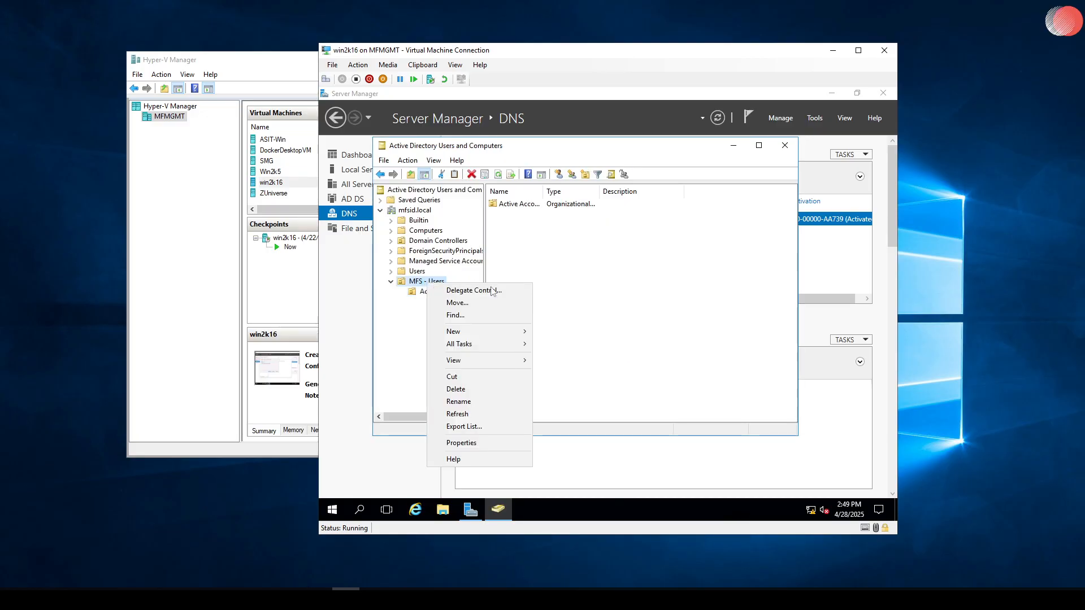
{"action": "mouse_move", "coordinate": [508, 332]}
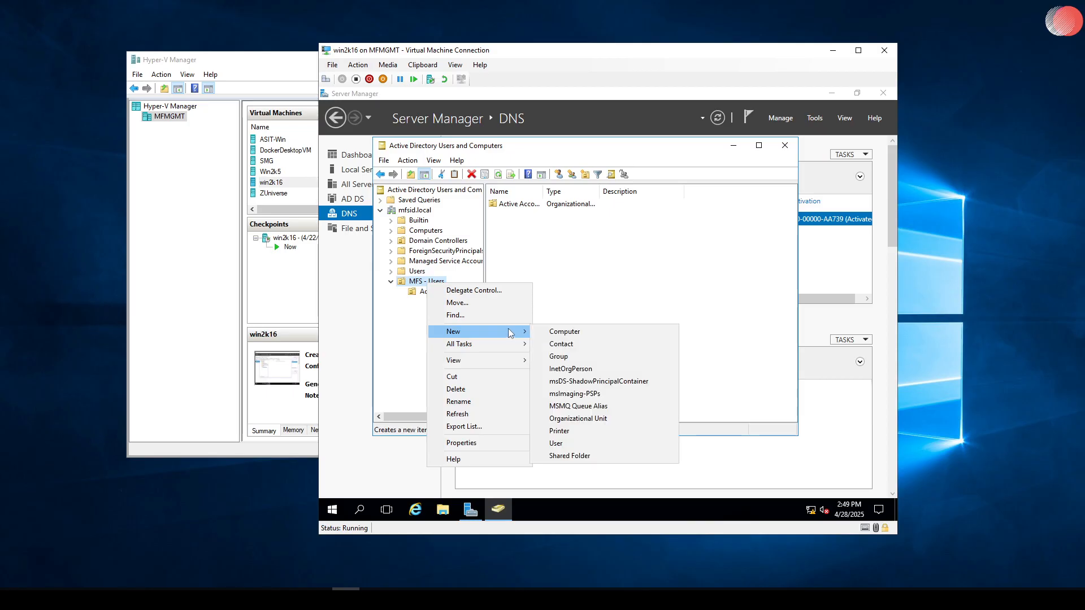
{"action": "left_click", "coordinate": [613, 418]}
{"action": "type", "text": "D"}
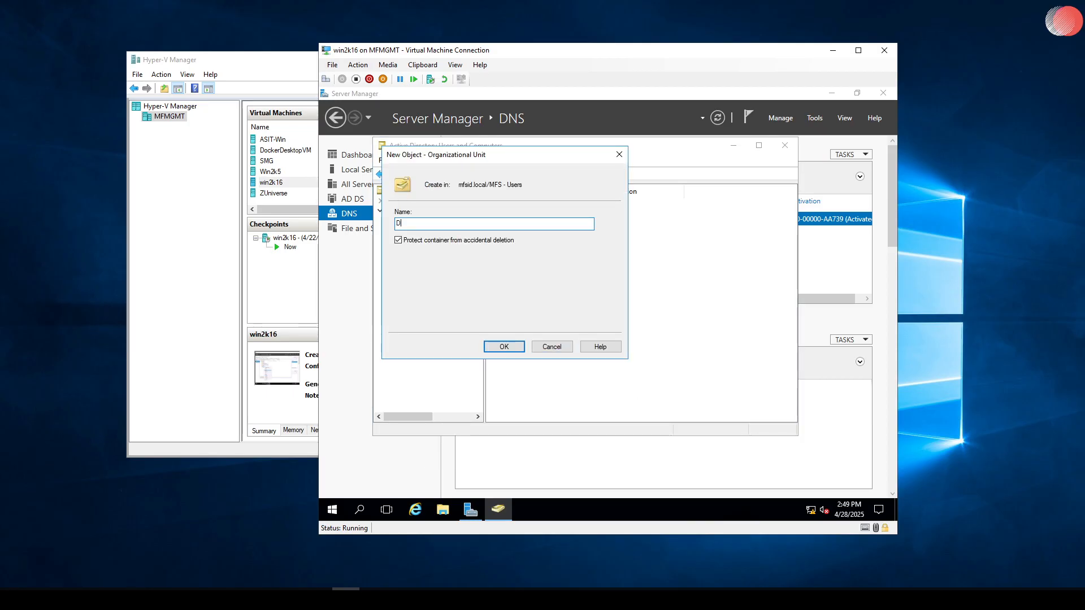
{"action": "type", "text": "isabled Accounts"}
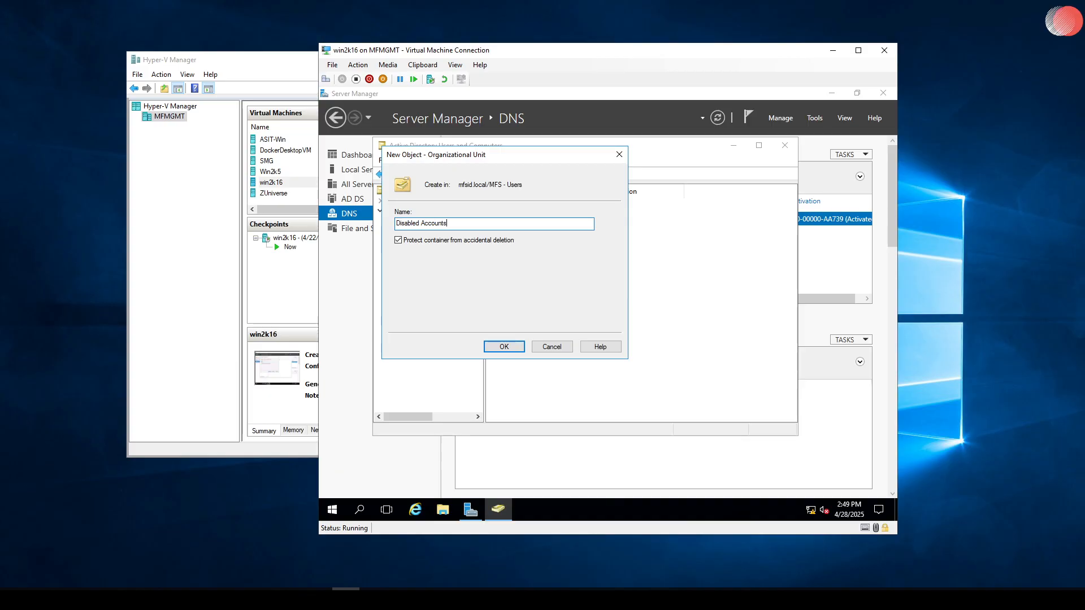
{"action": "key", "text": "Return"}
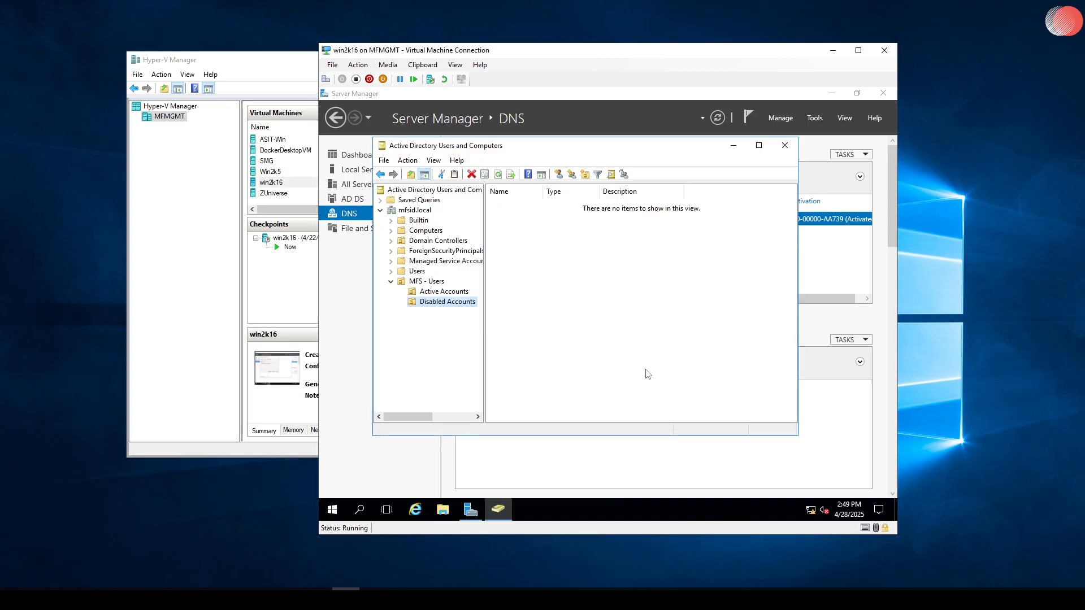
Step: Create an organizational unit named "Security Groups" inside MFS - Users
{"action": "right_click", "coordinate": [434, 282]}
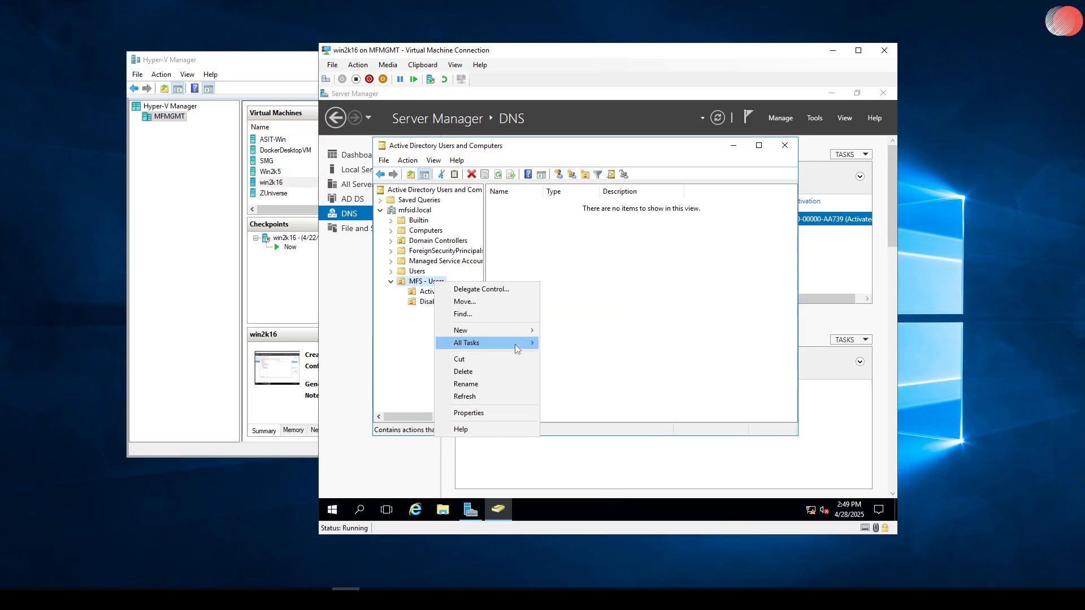
{"action": "mouse_move", "coordinate": [517, 332]}
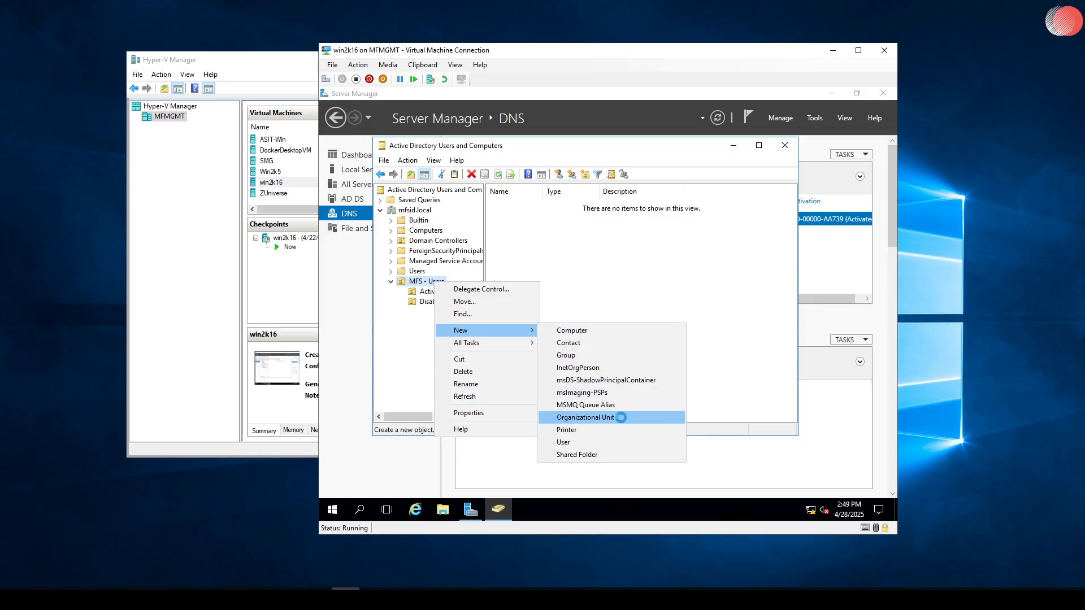
{"action": "left_click", "coordinate": [622, 418]}
{"action": "type", "text": "Seucr"}
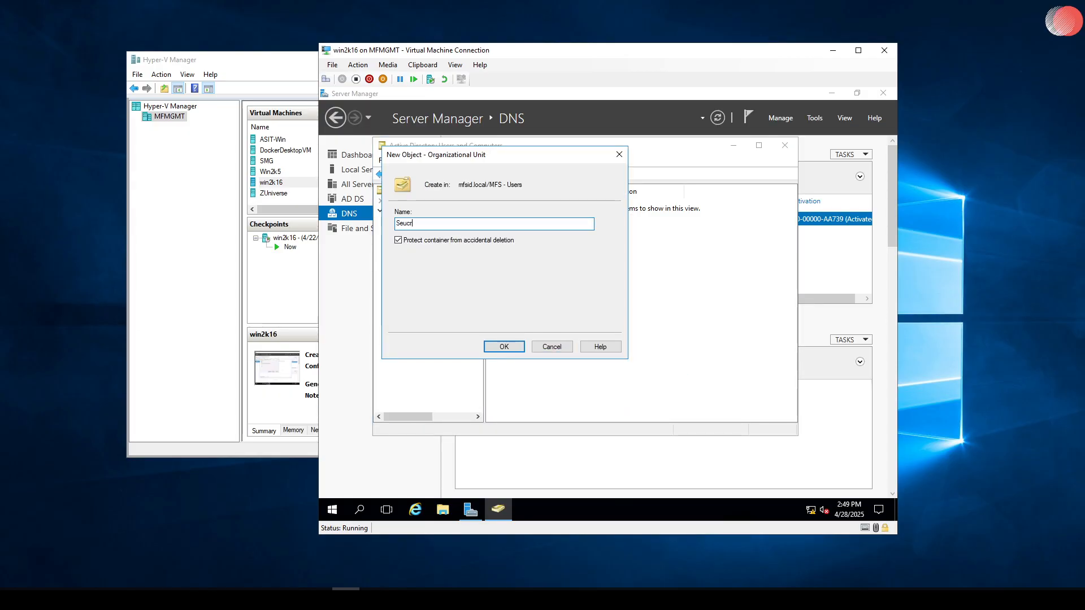
{"action": "type", "text": "curity S"}
{"action": "key", "text": "BackSpace"}
{"action": "type", "text": "HGoups"}
{"action": "key", "text": "Return"}
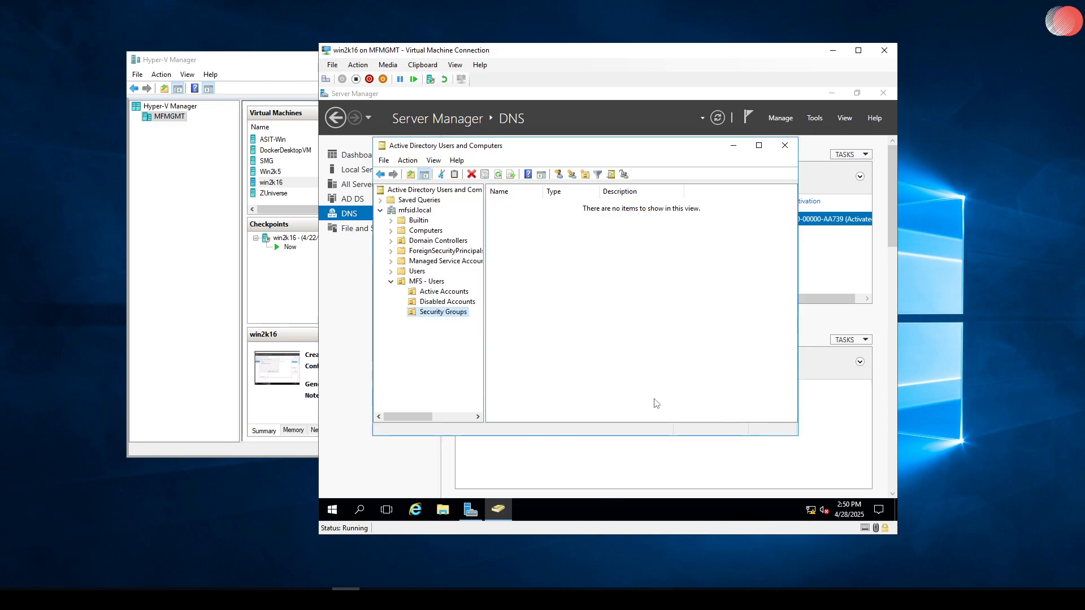
Step: Create a department organizational unit named "Accounts & Finance" inside Active Accounts
{"action": "right_click", "coordinate": [445, 292]}
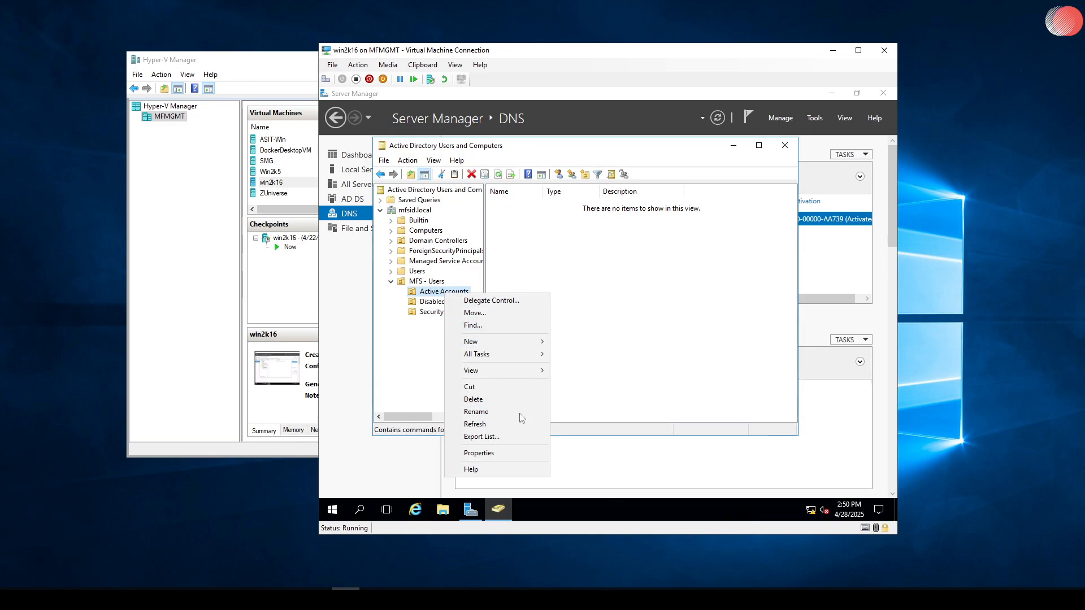
{"action": "mouse_move", "coordinate": [515, 342]}
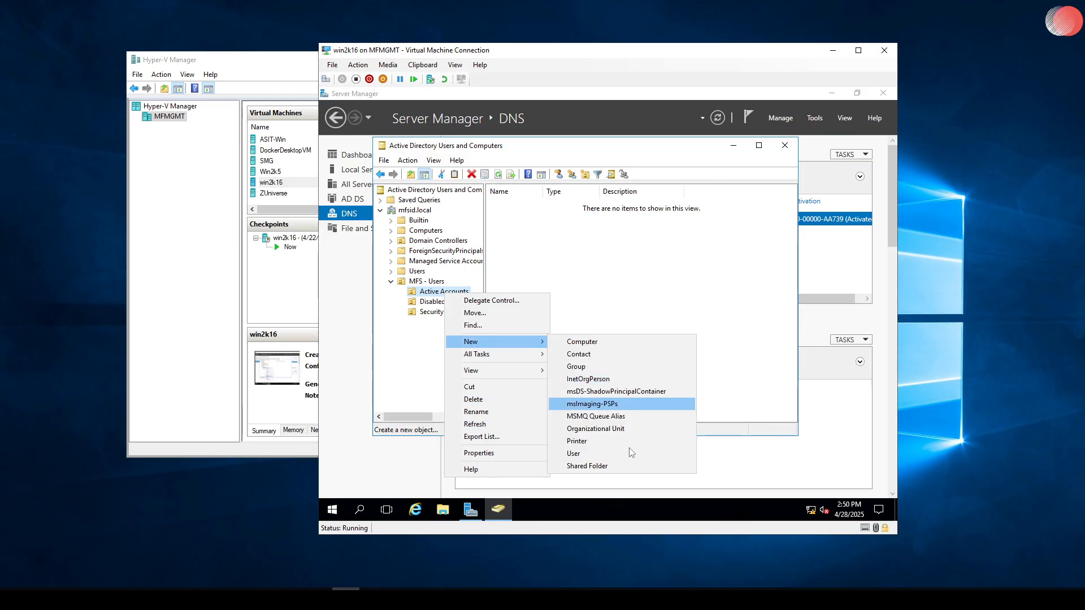
{"action": "left_click", "coordinate": [622, 429]}
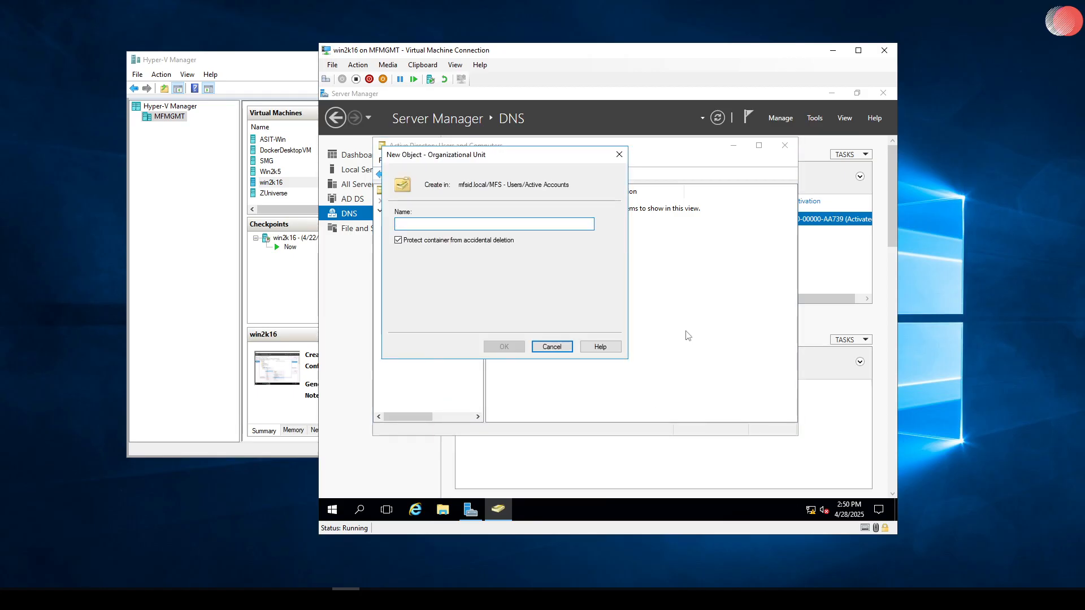
{"action": "type", "text": "Accounts &"}
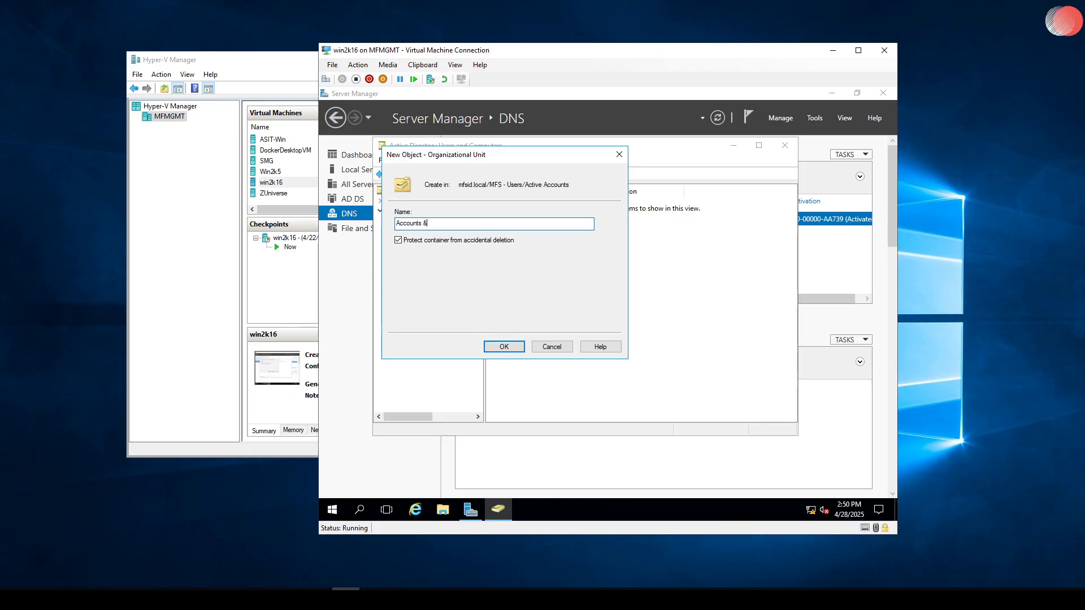
{"action": "type", "text": " Finance"}
{"action": "key", "text": "Return"}
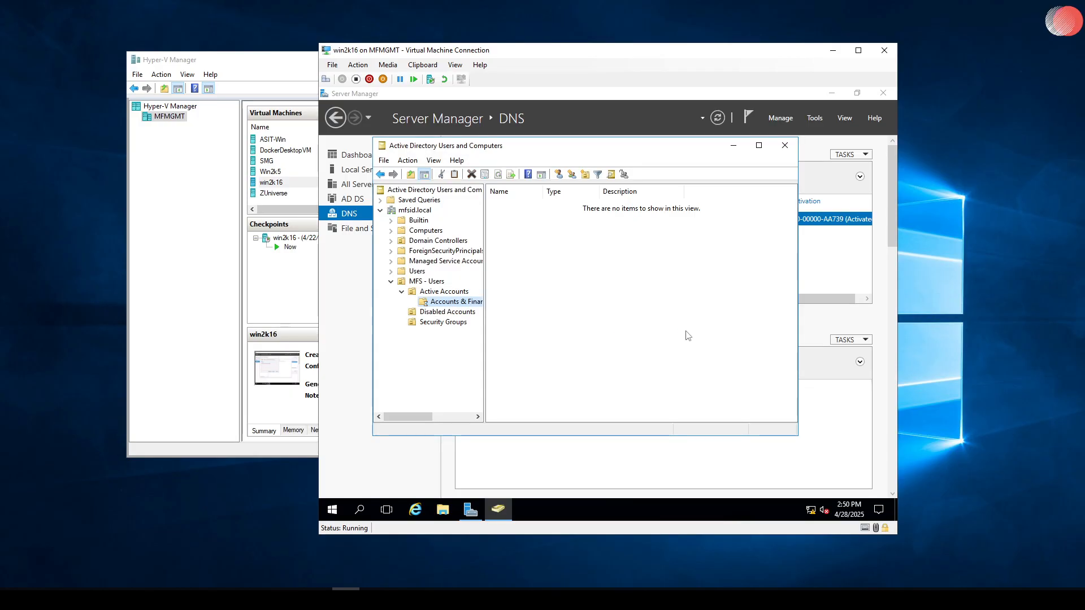
Step: Create a department organizational unit named "IT" inside Active Accounts
{"action": "right_click", "coordinate": [449, 297]}
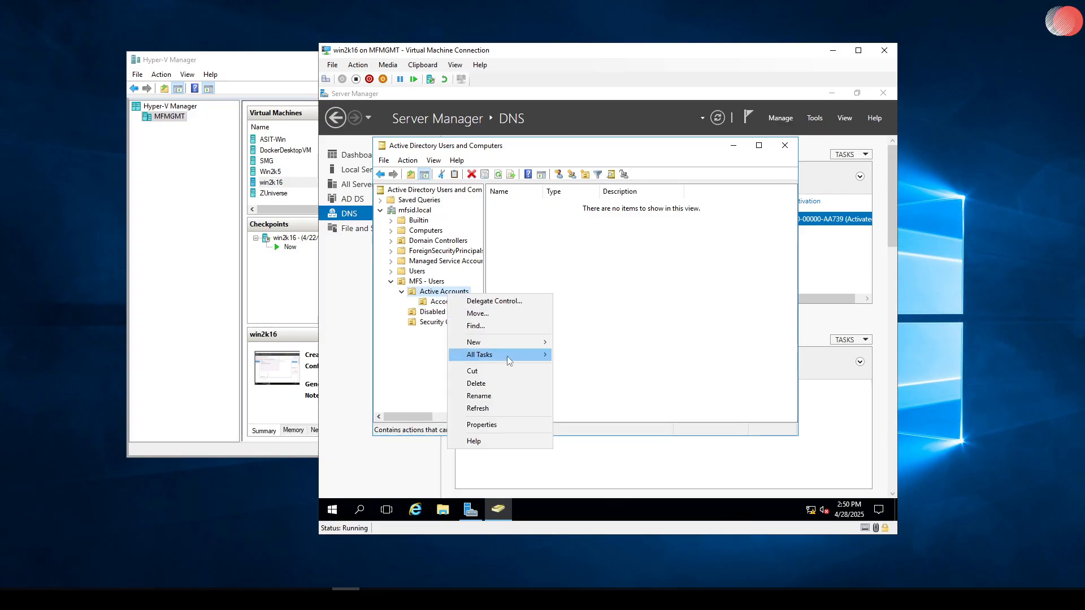
{"action": "mouse_move", "coordinate": [517, 340]}
{"action": "left_click", "coordinate": [620, 433]}
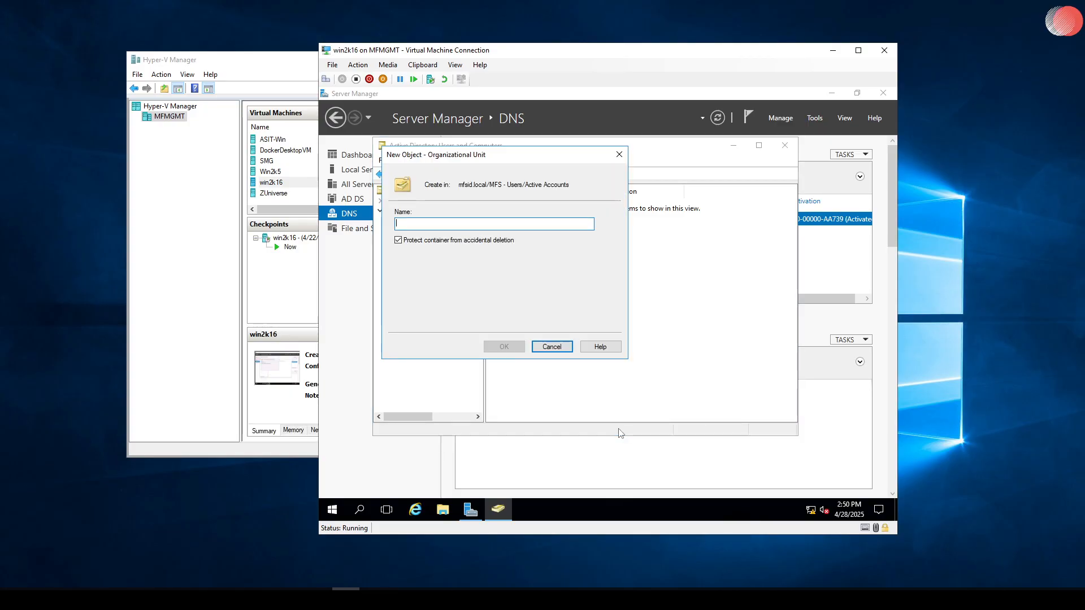
{"action": "type", "text": "IT"}
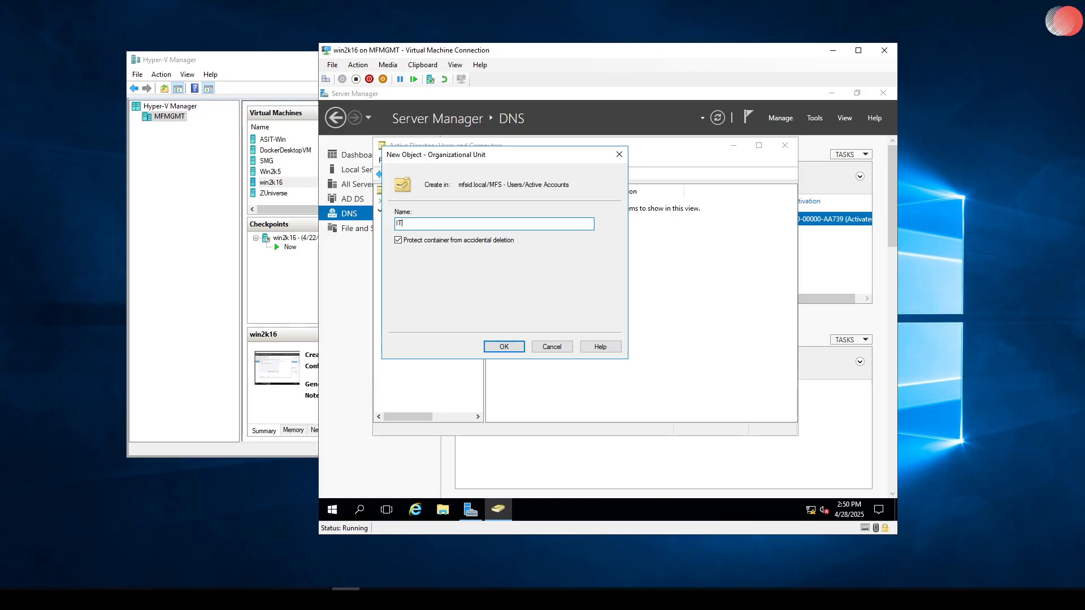
{"action": "key", "text": "Return"}
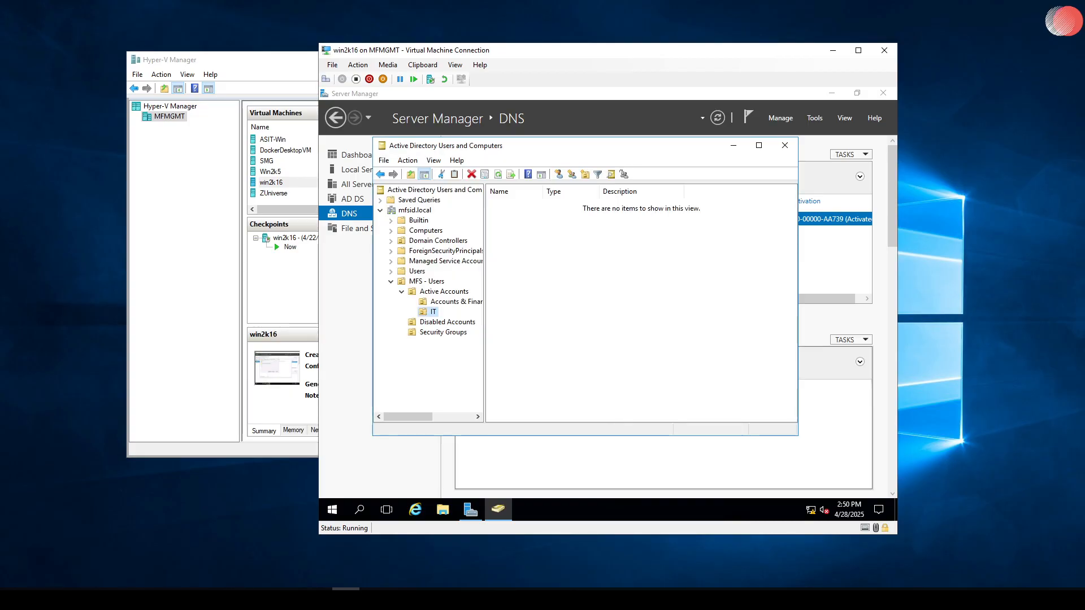
Step: Create a department organizational unit named "Marketing" inside Active Accounts
{"action": "left_click", "coordinate": [346, 299]}
{"action": "left_click", "coordinate": [505, 512]}
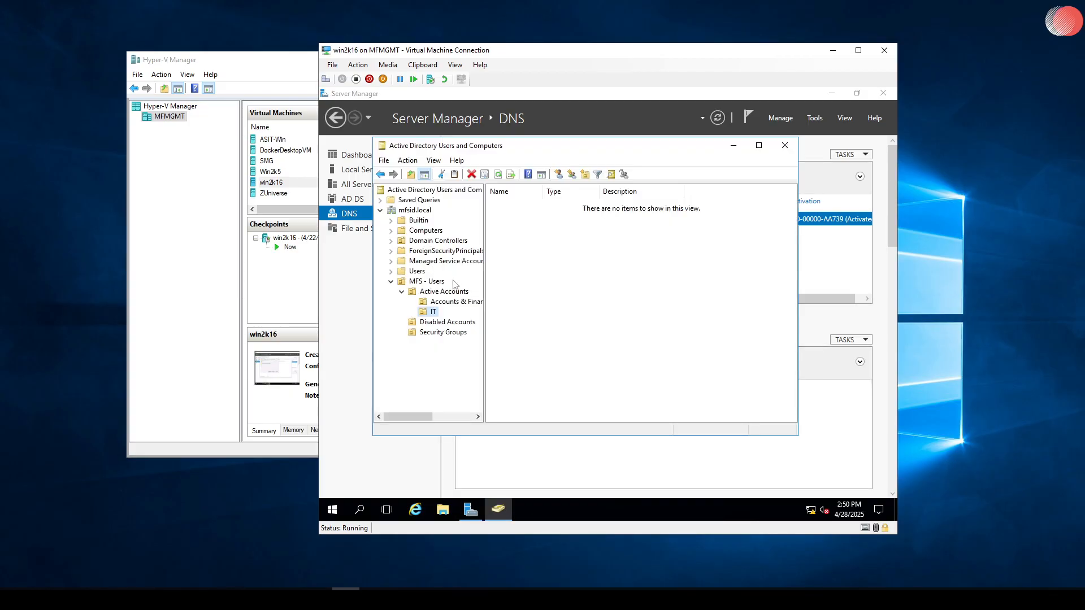
{"action": "right_click", "coordinate": [442, 292]}
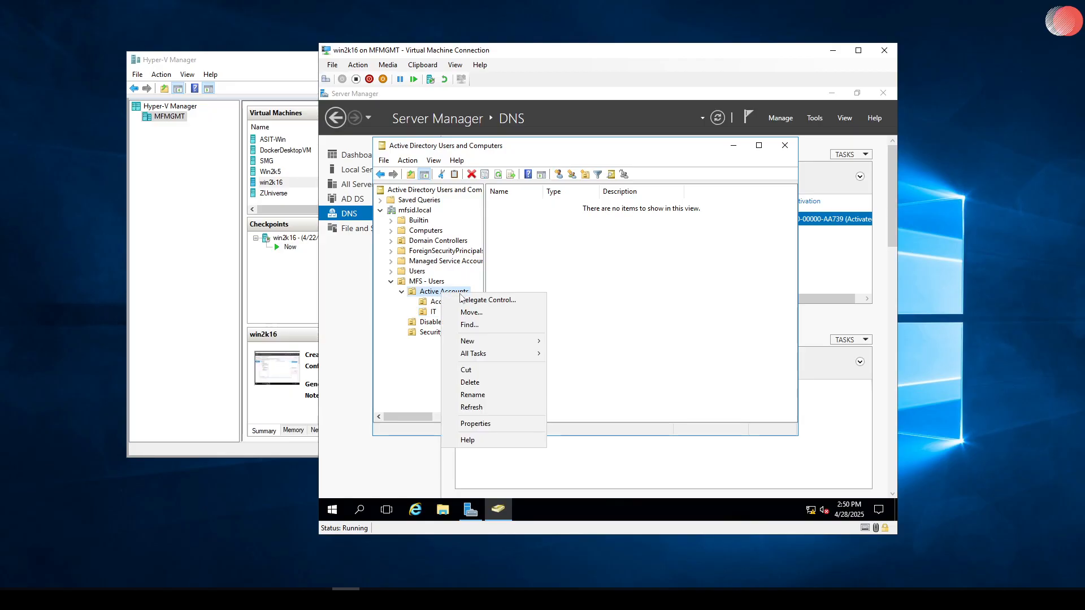
{"action": "mouse_move", "coordinate": [481, 341]}
{"action": "left_click", "coordinate": [610, 428]}
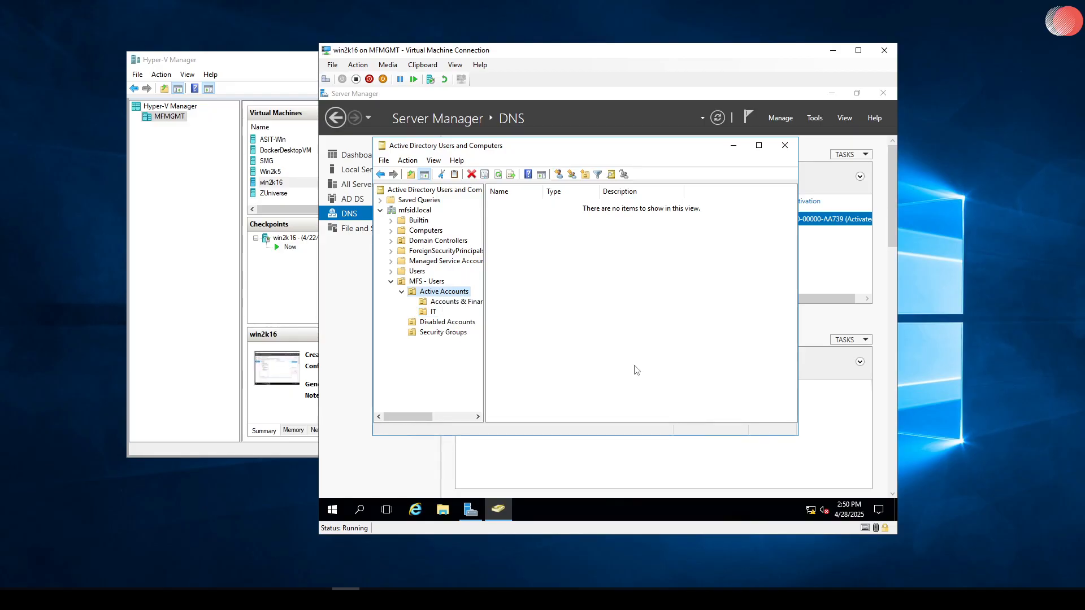
{"action": "type", "text": "Marketing"}
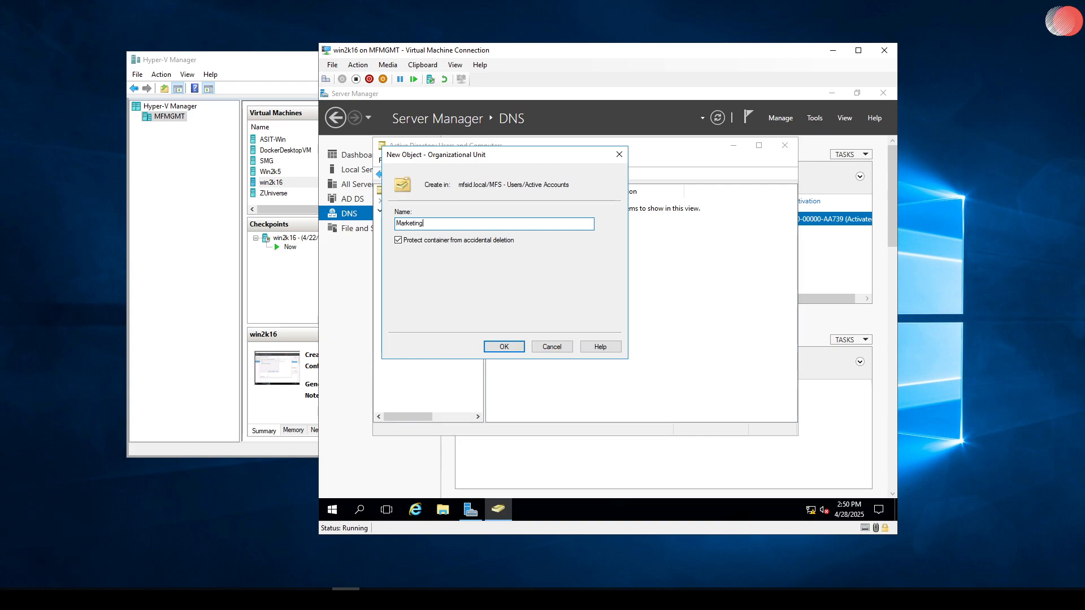
{"action": "key", "text": "Return"}
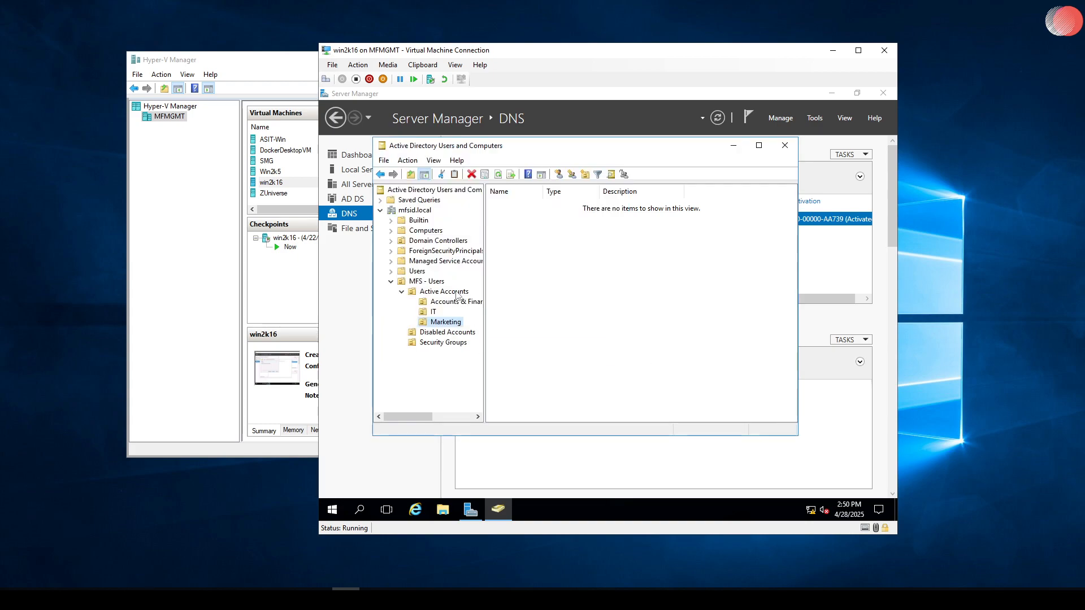
Step: Create a department organizational unit named "HR" inside Active Accounts
{"action": "right_click", "coordinate": [457, 296]}
{"action": "mouse_move", "coordinate": [540, 345]}
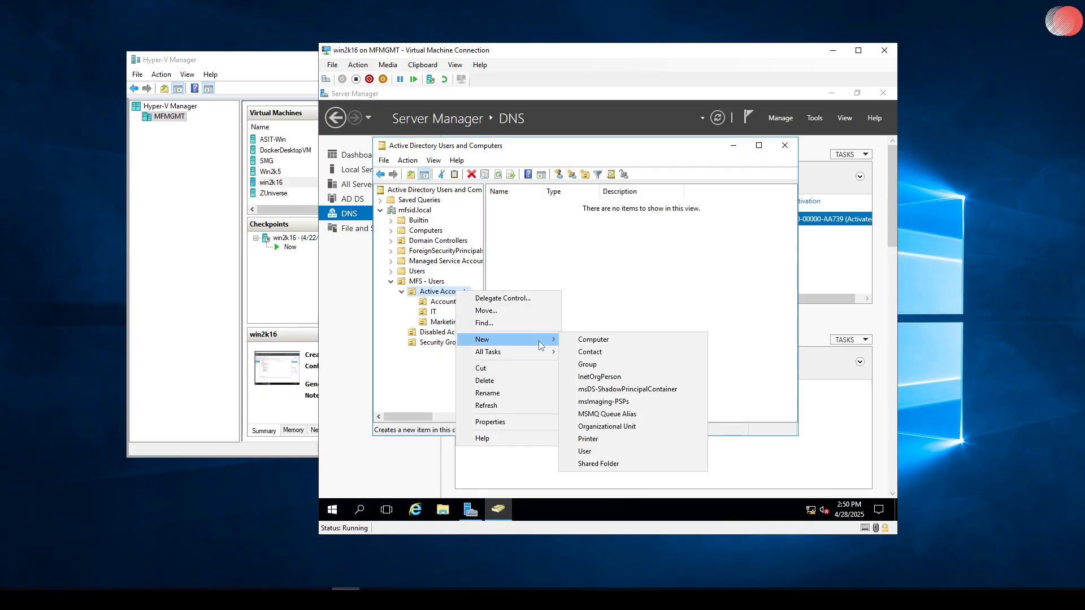
{"action": "left_click", "coordinate": [606, 427]}
{"action": "type", "text": "HR"}
{"action": "key", "text": "Return"}
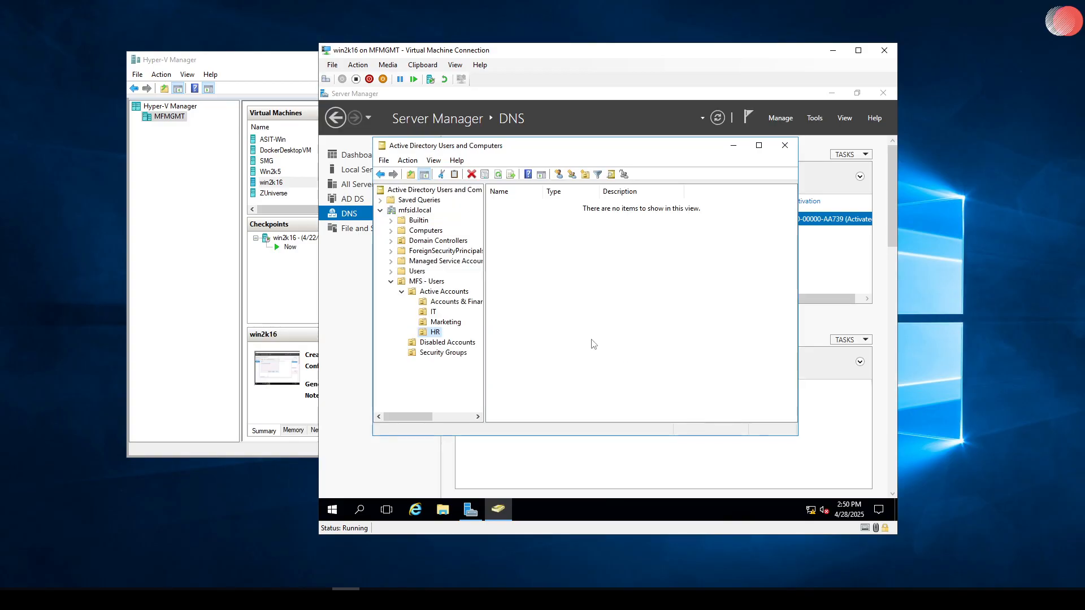
Step: Refresh the MFS - Users organizational unit and compare its contents with the built-in Users container
{"action": "left_click", "coordinate": [431, 283]}
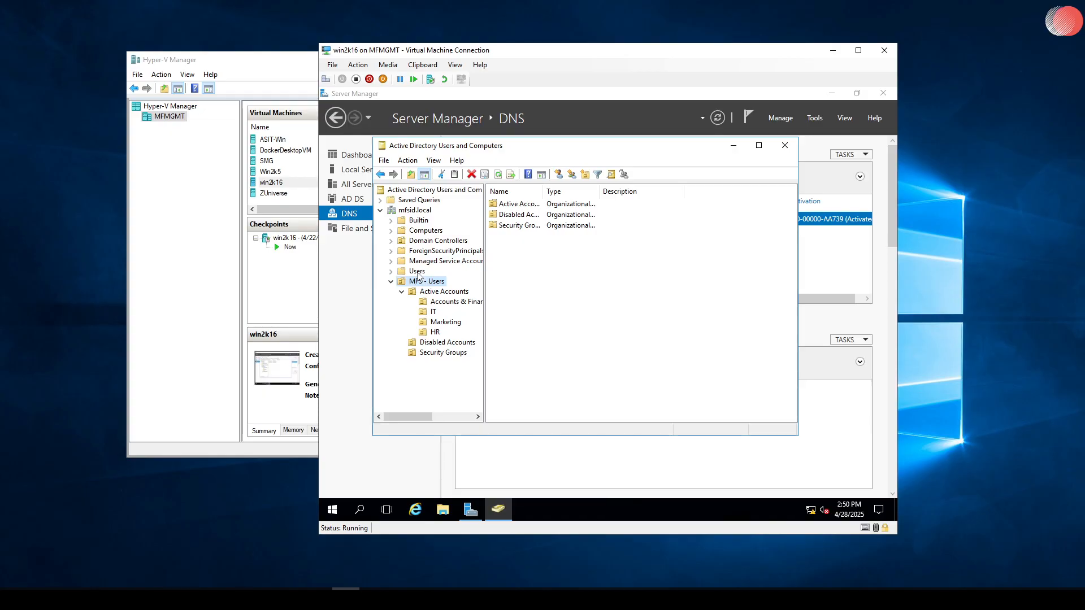
{"action": "key", "text": "F5"}
{"action": "left_click", "coordinate": [418, 272]}
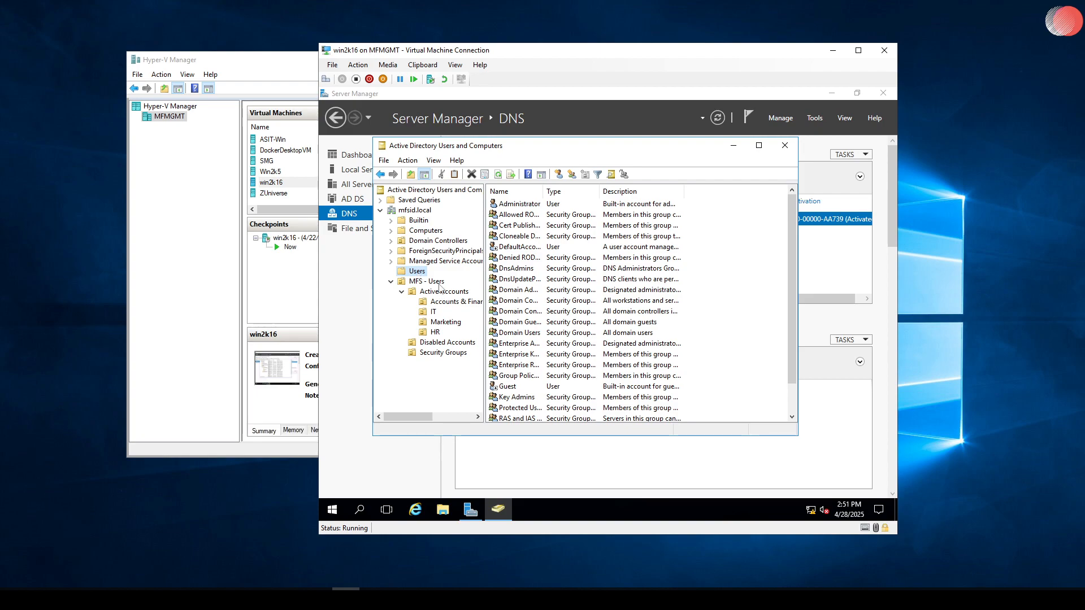
{"action": "left_click", "coordinate": [439, 282]}
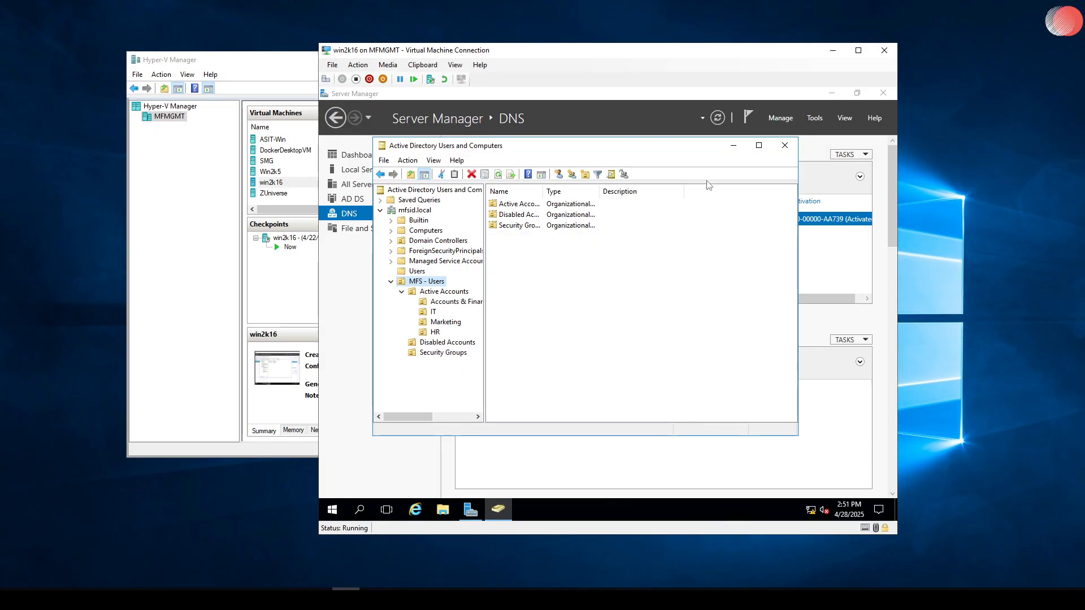
{"action": "left_click", "coordinate": [433, 304]}
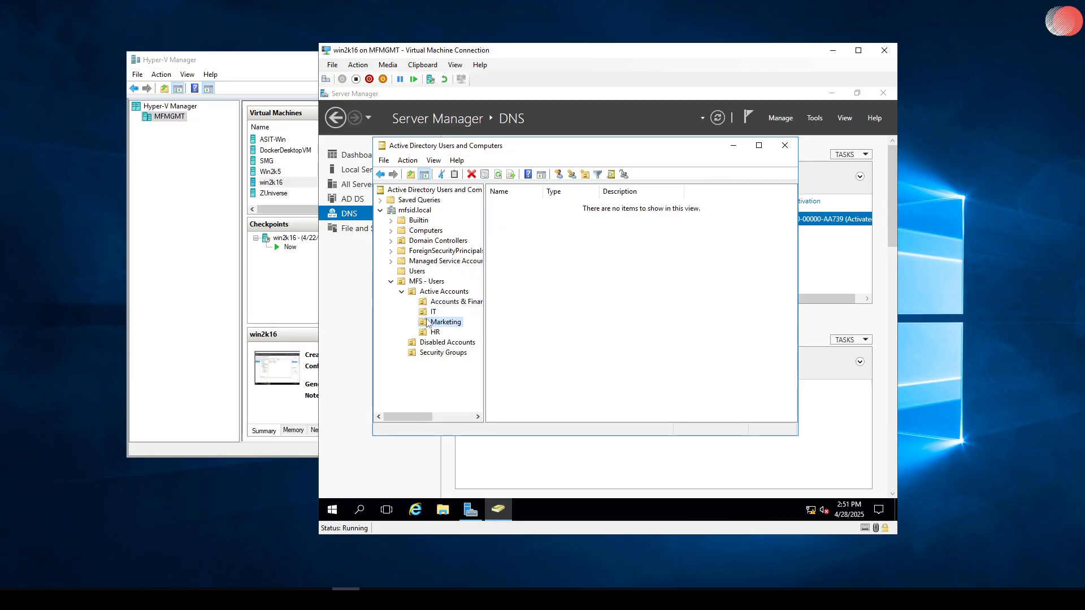
{"action": "right_click", "coordinate": [543, 265]}
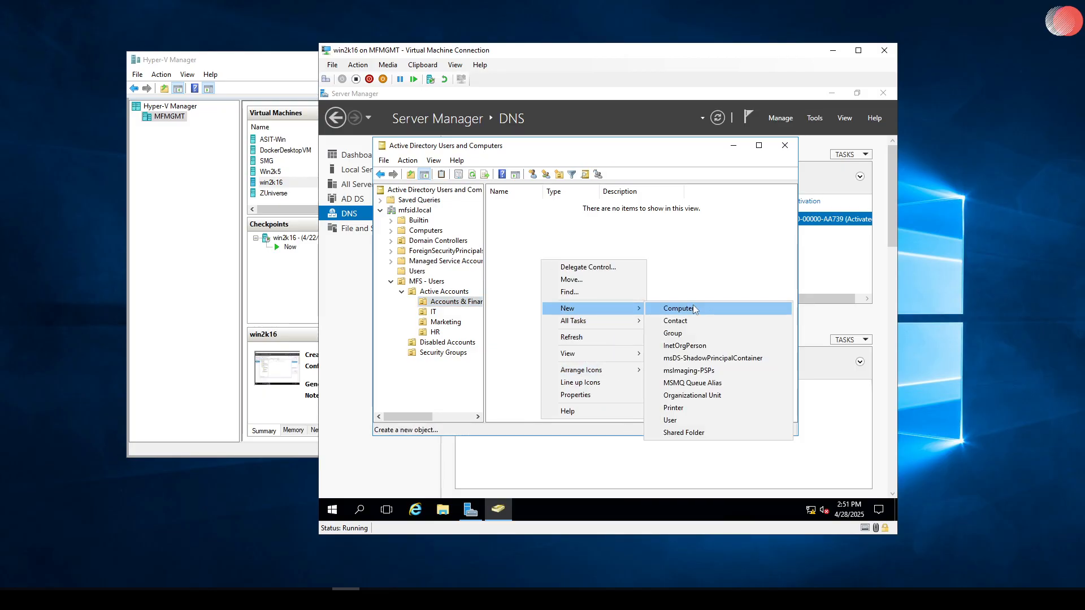
{"action": "left_click", "coordinate": [691, 421]}
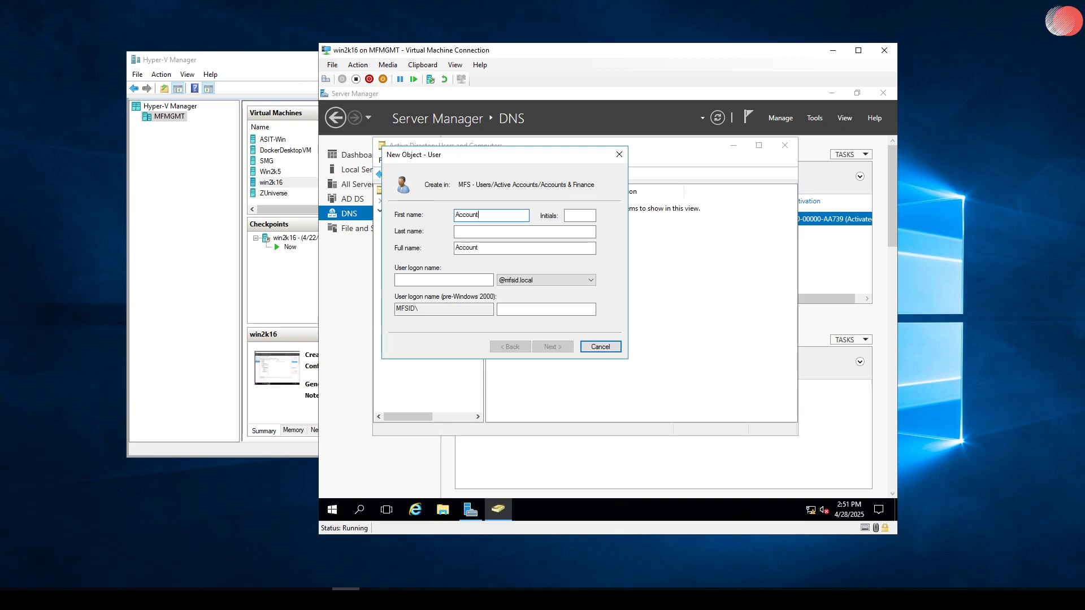
{"action": "key", "text": "Tab"}
{"action": "key", "text": "Tab"}
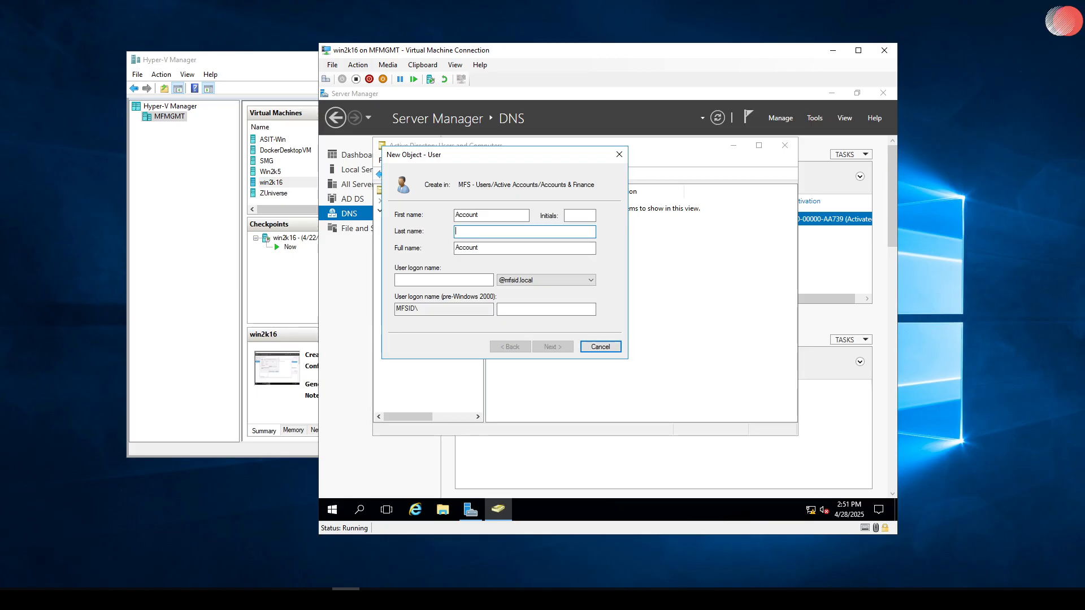
{"action": "type", "text": "01"}
{"action": "left_click", "coordinate": [436, 279]}
{"action": "type", "text": "acc"}
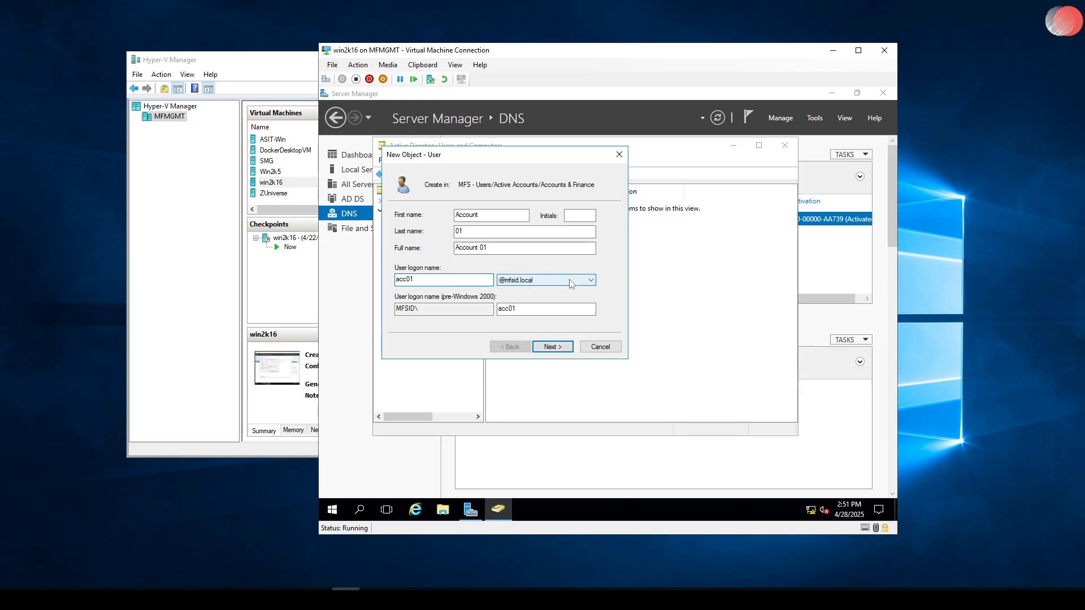
{"action": "left_click", "coordinate": [541, 280]}
{"action": "left_click", "coordinate": [541, 281]}
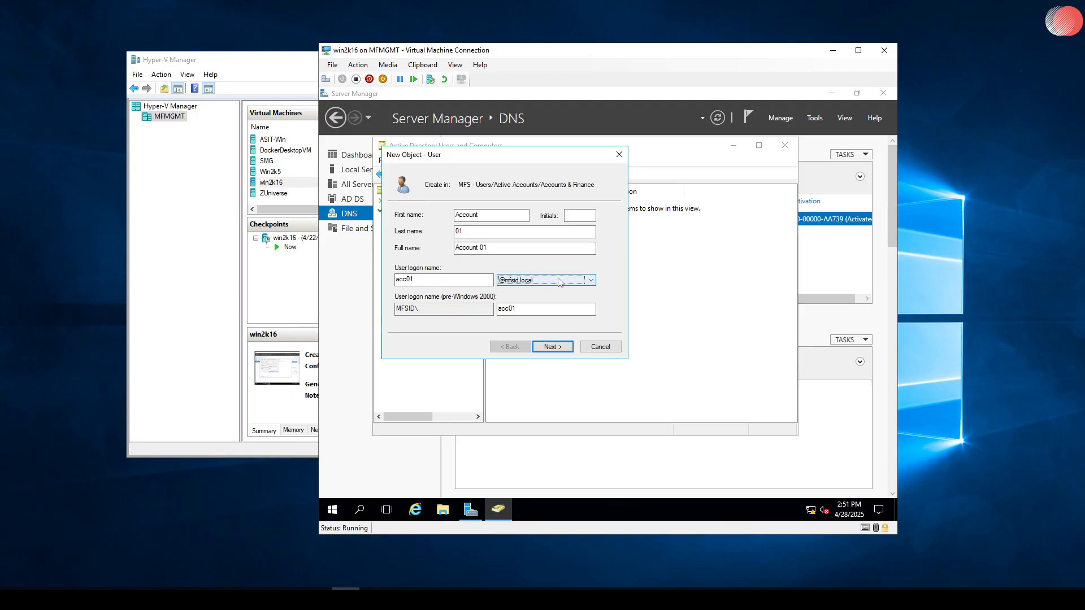
{"action": "left_click", "coordinate": [560, 349]}
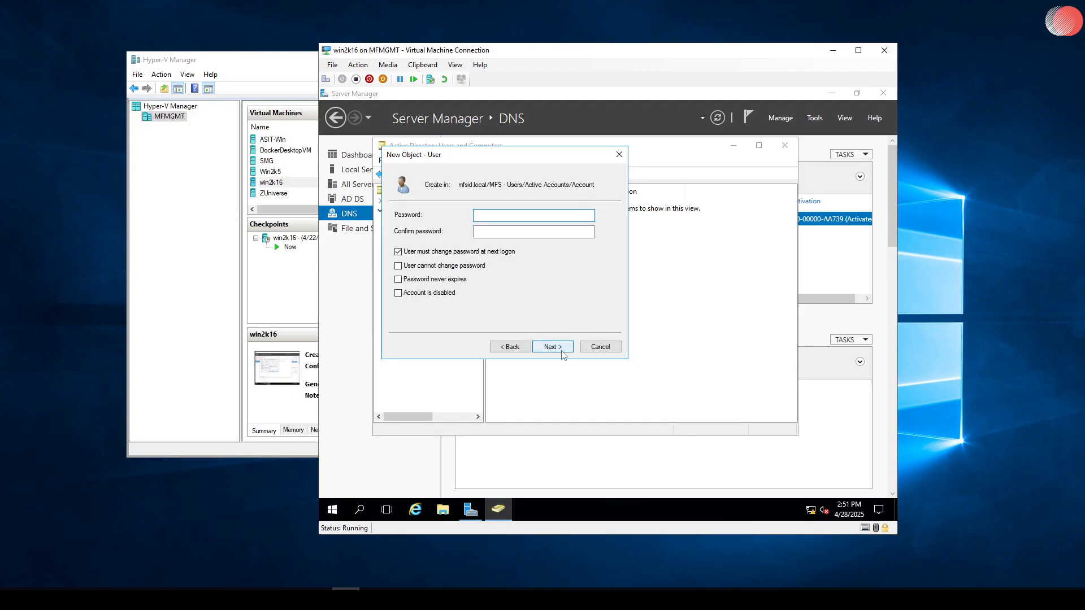
Step: Enter and confirm the new user's password, turn off the password change at next logon, and finish creating the account
{"action": "type", "text": "•••••••"}
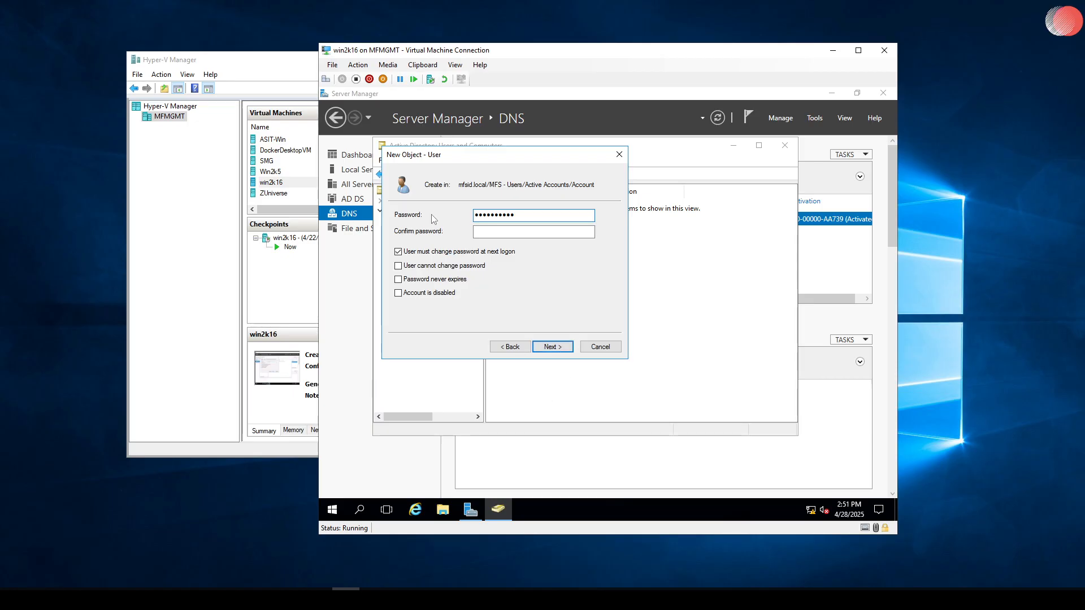
{"action": "left_click", "coordinate": [438, 252]}
{"action": "left_click", "coordinate": [553, 347]}
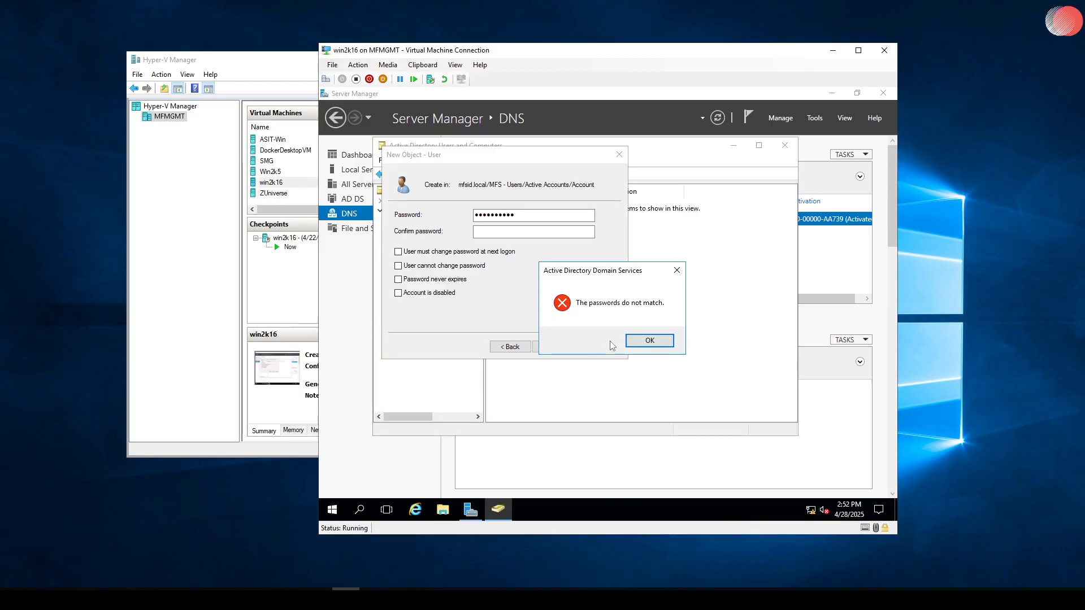
{"action": "left_click", "coordinate": [646, 343]}
{"action": "left_click", "coordinate": [517, 232]}
{"action": "key", "text": "shift+Tab"}
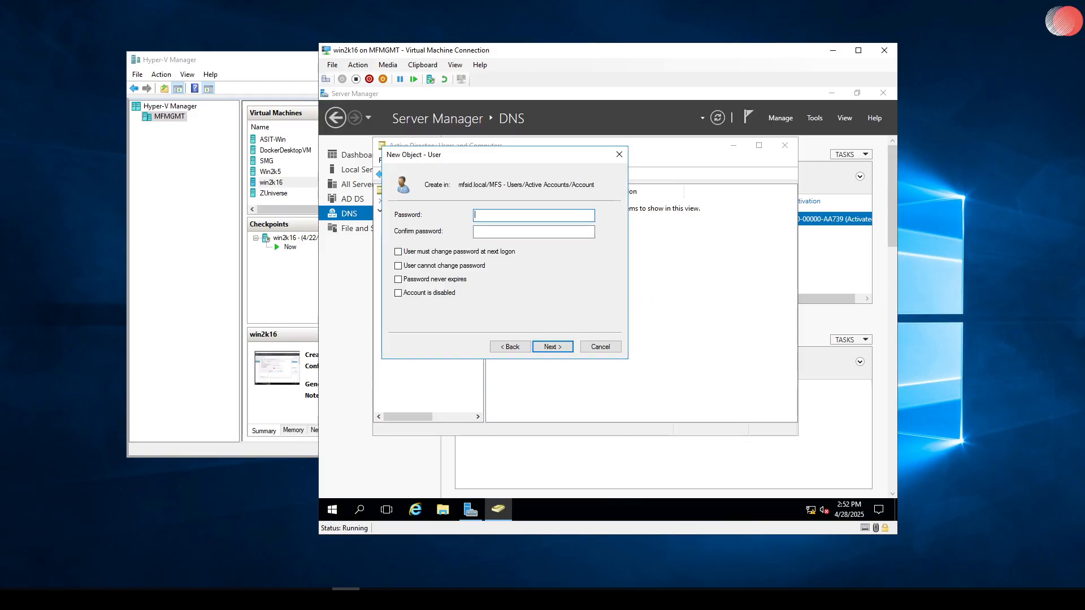
{"action": "type", "text": "••••••••••"}
{"action": "key", "text": "Tab"}
{"action": "type", "text": "••••"}
{"action": "left_click", "coordinate": [552, 346]}
{"action": "left_click", "coordinate": [554, 346]}
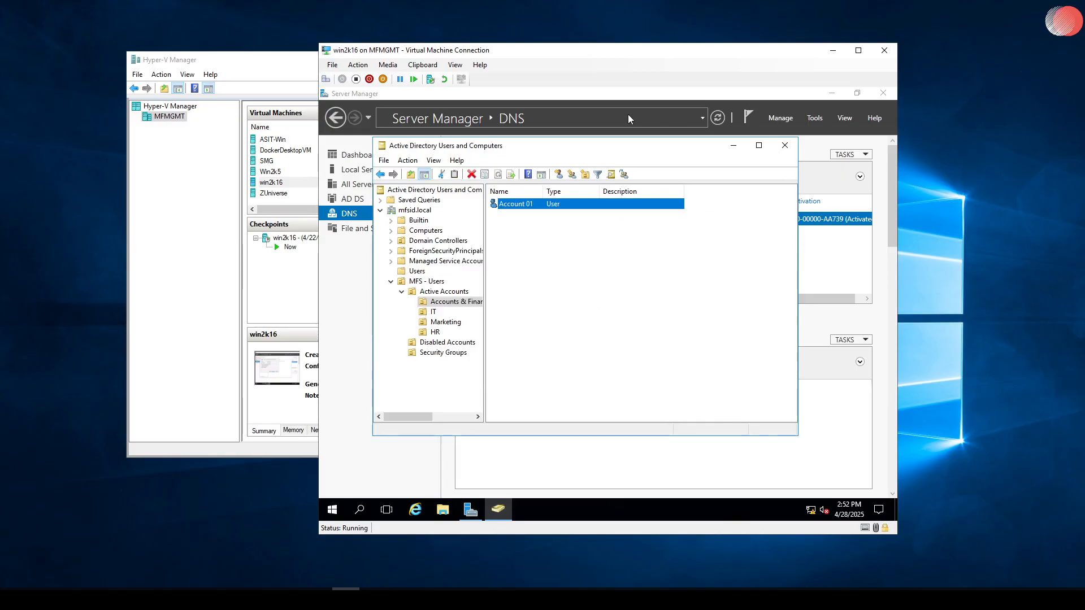
{"action": "left_click", "coordinate": [846, 122]}
{"action": "left_click", "coordinate": [816, 119]}
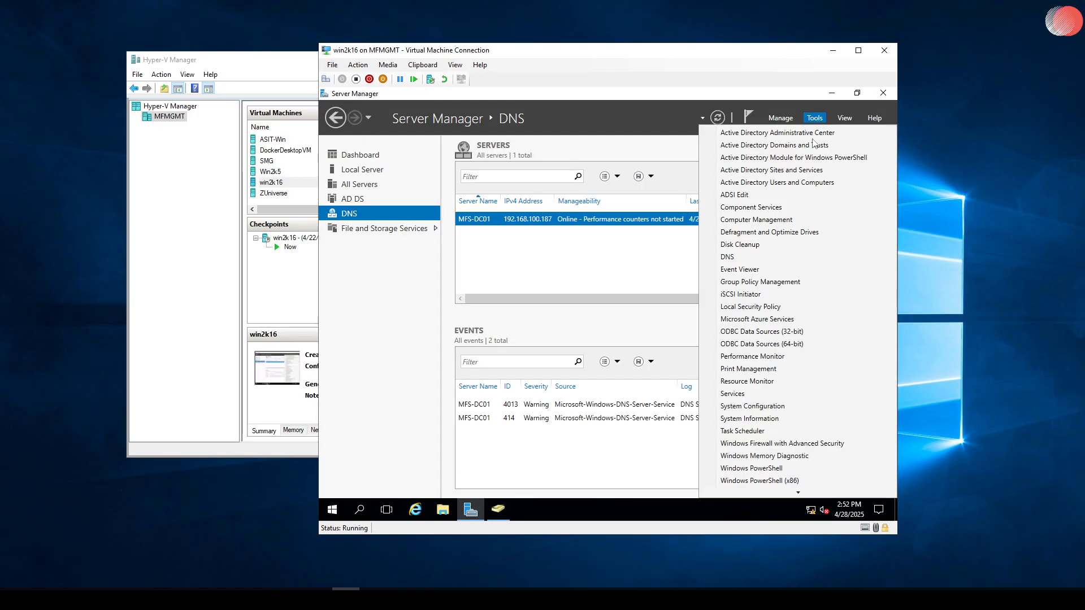
{"action": "left_click", "coordinate": [789, 172]}
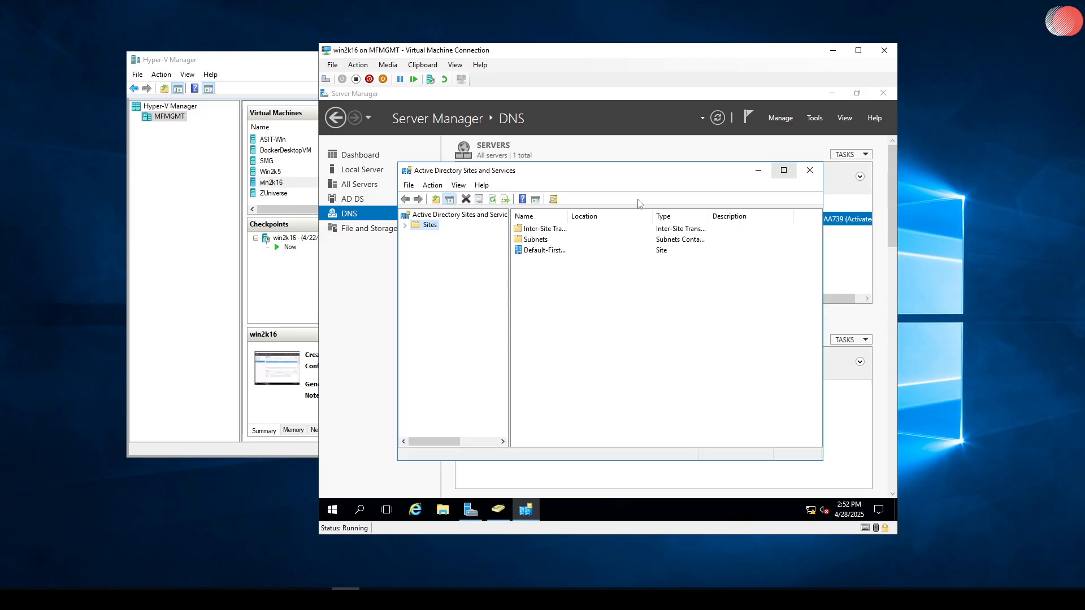
{"action": "left_click", "coordinate": [809, 170]}
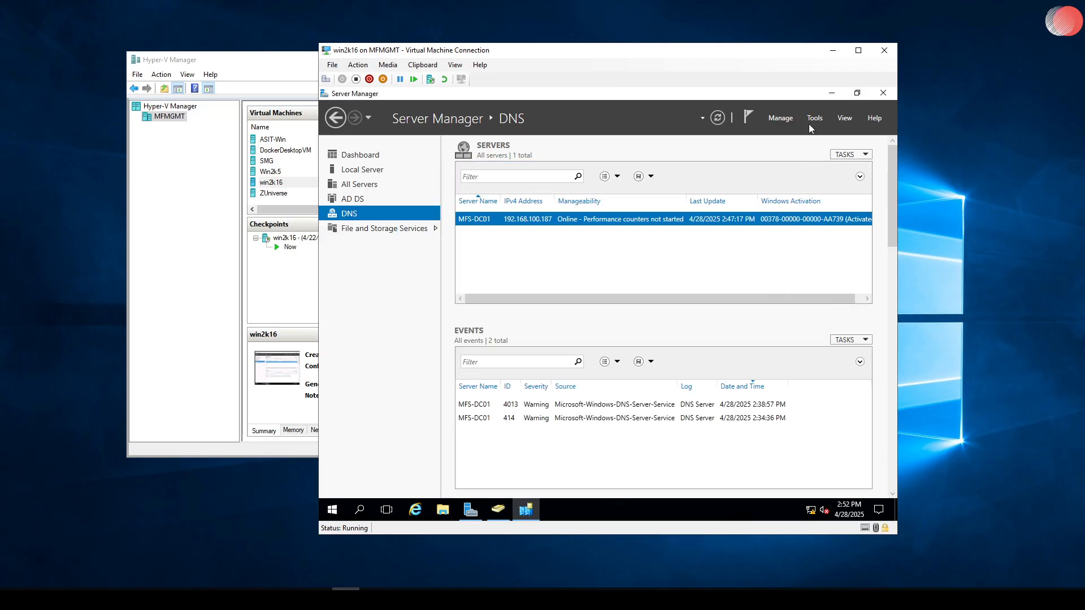
Step: Add "mfsid.com" as an alternative UPN suffix in Active Directory Domains and Trusts and apply the change
{"action": "left_click", "coordinate": [812, 119]}
{"action": "left_click", "coordinate": [814, 146]}
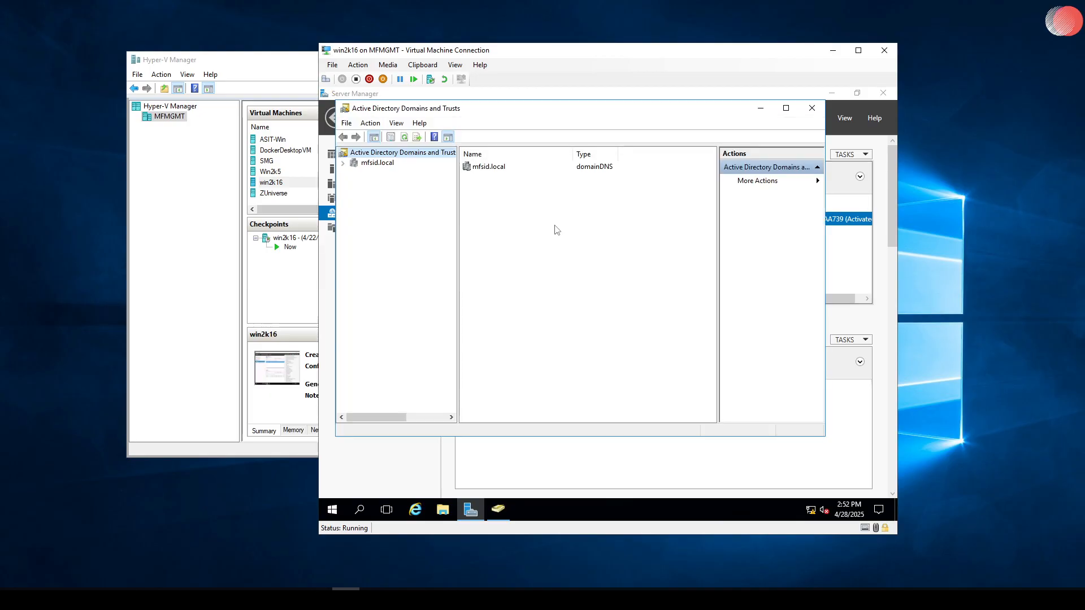
{"action": "right_click", "coordinate": [375, 154]}
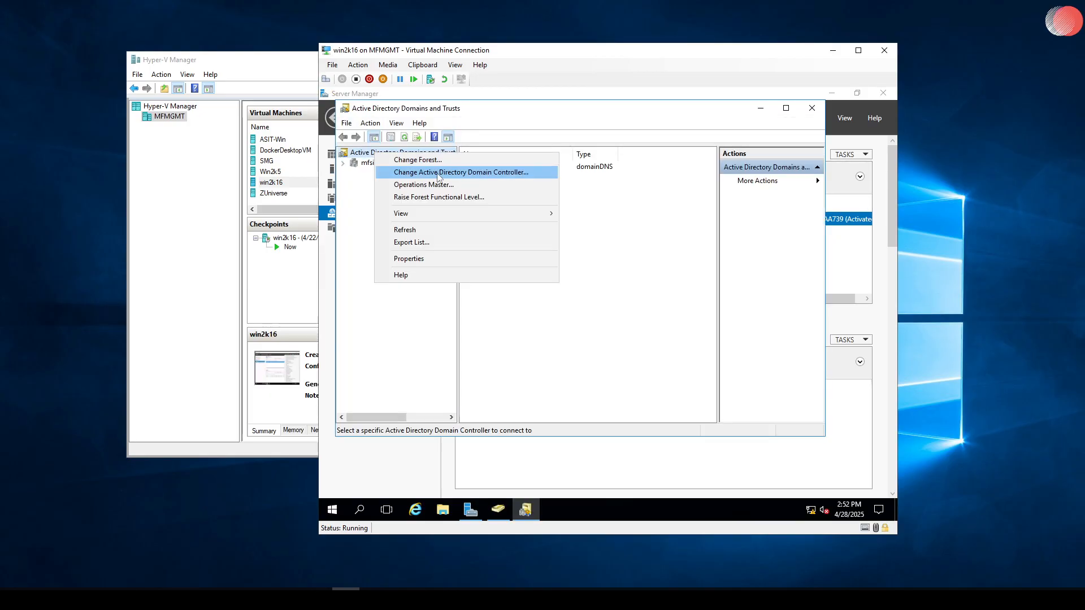
{"action": "left_click", "coordinate": [429, 259]}
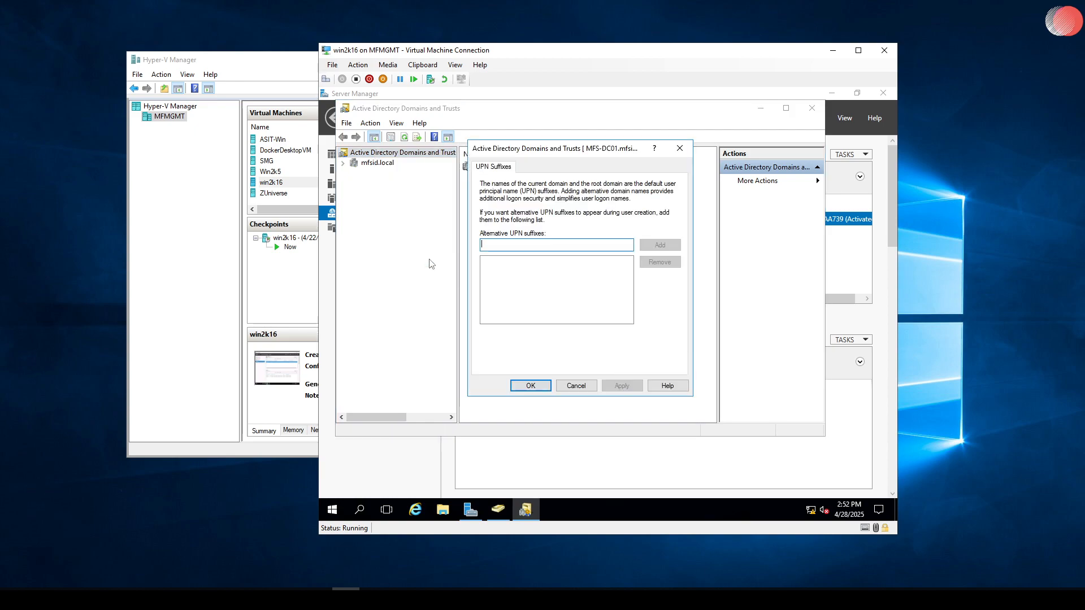
{"action": "type", "text": "mf"}
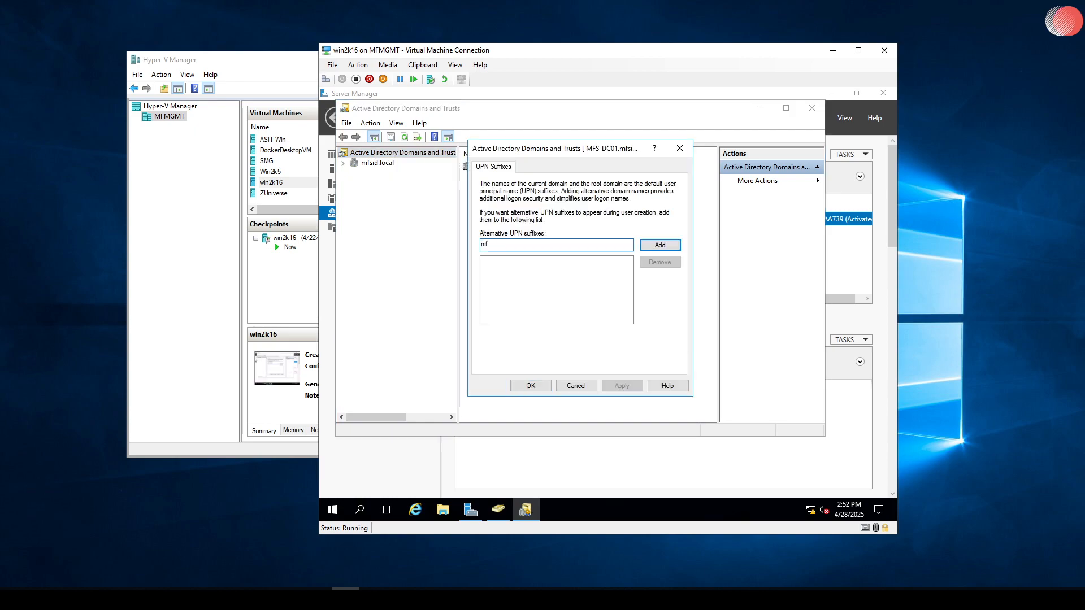
{"action": "type", "text": "sid.com"}
{"action": "left_click", "coordinate": [659, 244]}
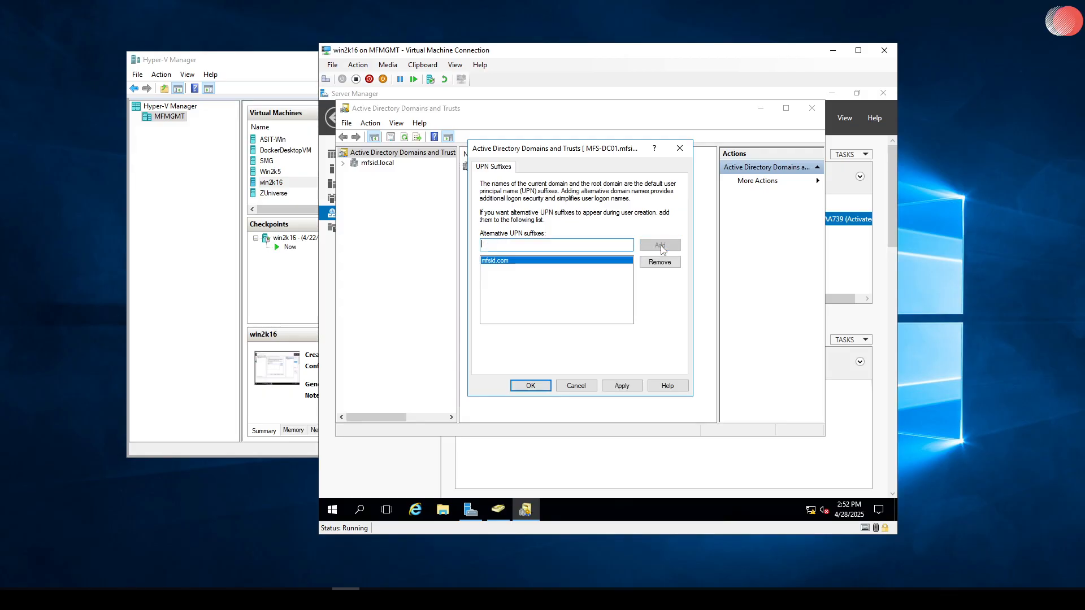
{"action": "left_click", "coordinate": [623, 387]}
{"action": "left_click", "coordinate": [530, 385]}
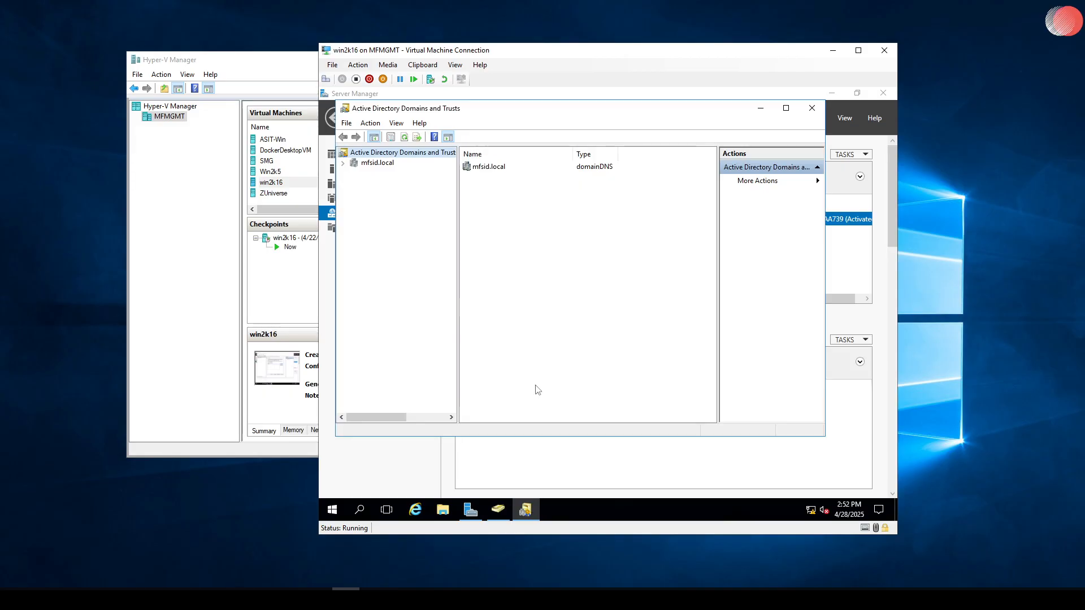
{"action": "left_click", "coordinate": [503, 516]}
{"action": "left_click", "coordinate": [433, 311]}
{"action": "right_click", "coordinate": [530, 243]}
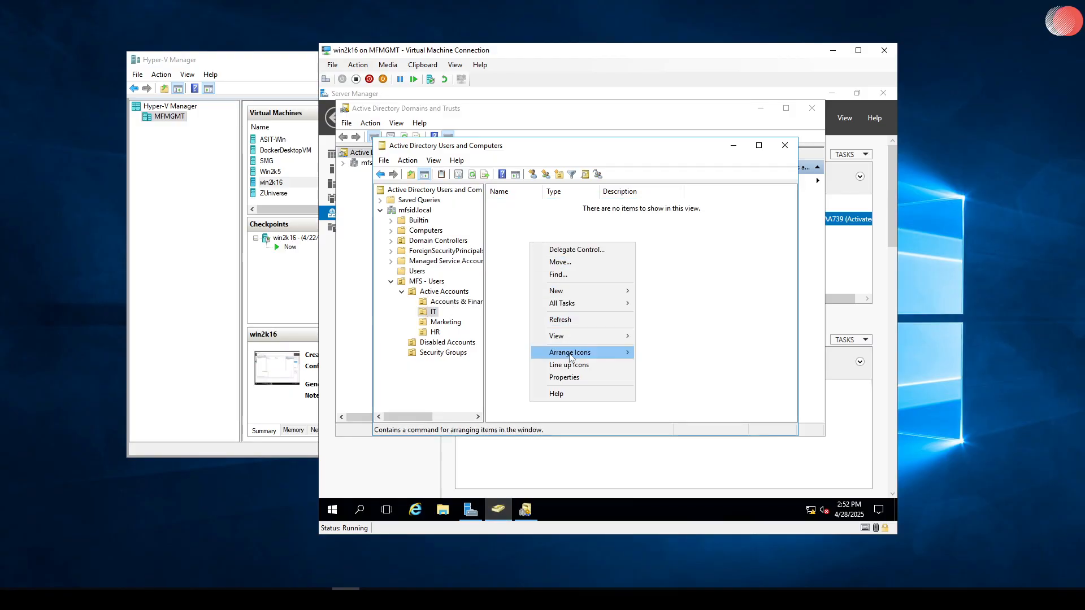
{"action": "mouse_move", "coordinate": [611, 298]}
{"action": "left_click", "coordinate": [659, 402]}
{"action": "left_click", "coordinate": [580, 283]}
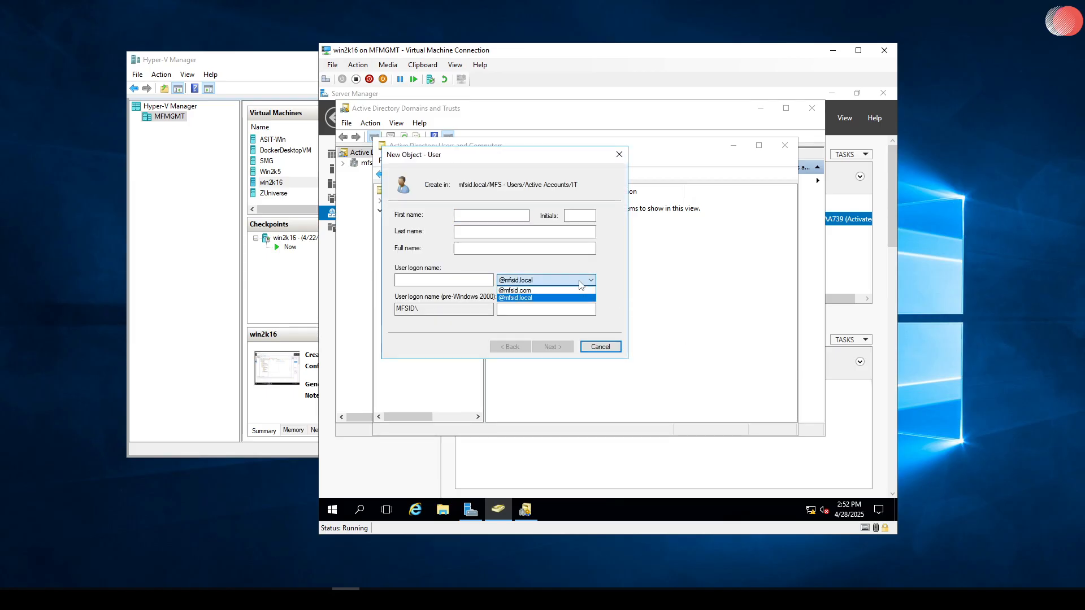
{"action": "left_click", "coordinate": [541, 290]}
Step: Fill in the new IT user with first name "IT", last name "Acc" and logon name "itacc1", and continue to the password settings
{"action": "left_click", "coordinate": [475, 214]}
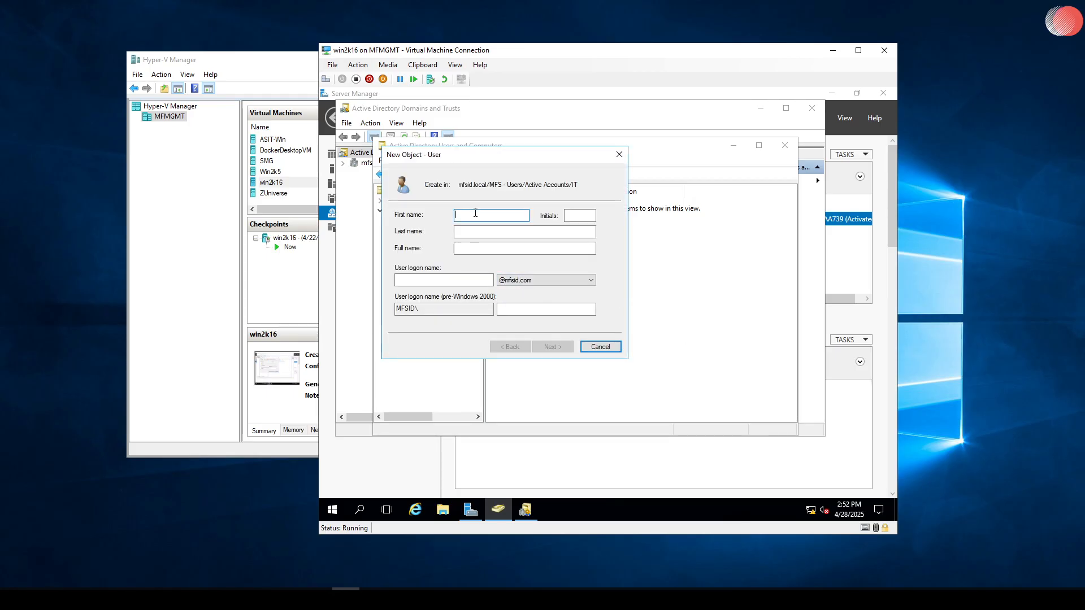
{"action": "type", "text": "IT"}
{"action": "key", "text": "Tab"}
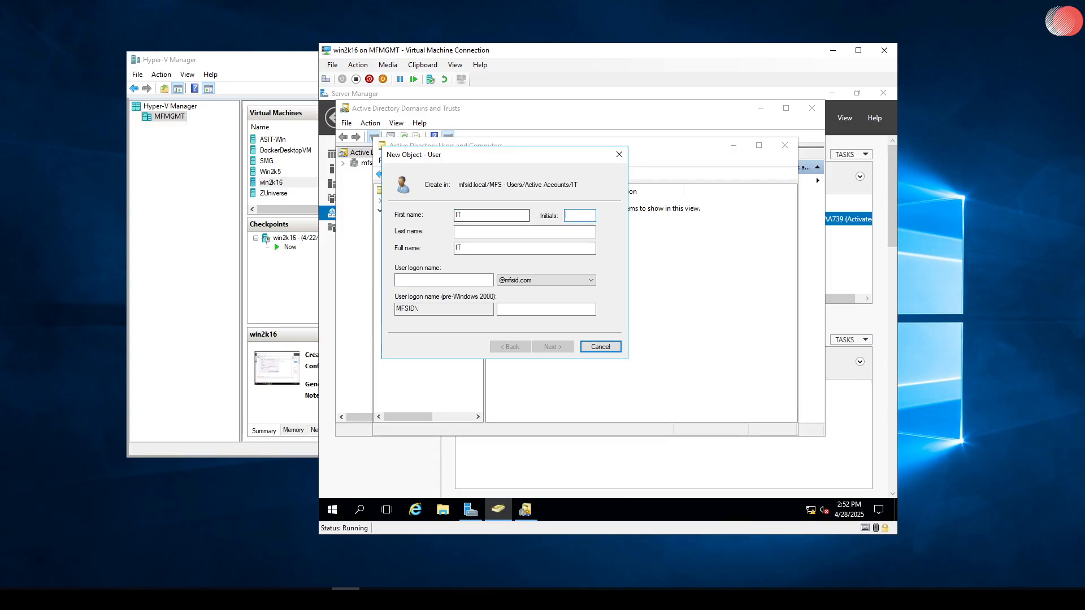
{"action": "key", "text": "Tab"}
{"action": "type", "text": "Acc"}
{"action": "key", "text": "Tab"}
{"action": "type", "text": "i"}
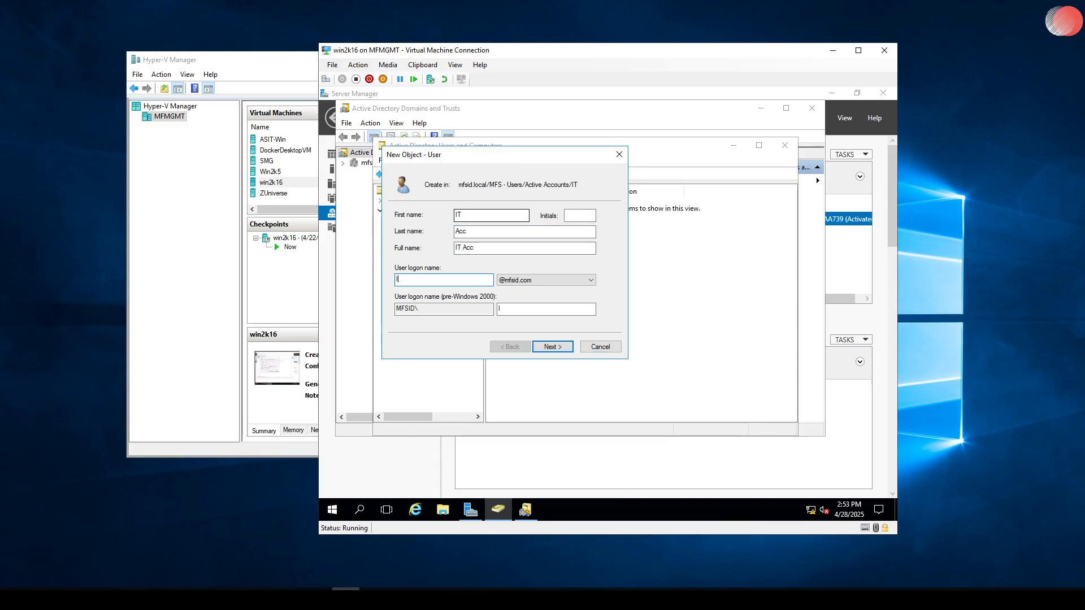
{"action": "type", "text": "tacc1"}
{"action": "left_click", "coordinate": [563, 350]}
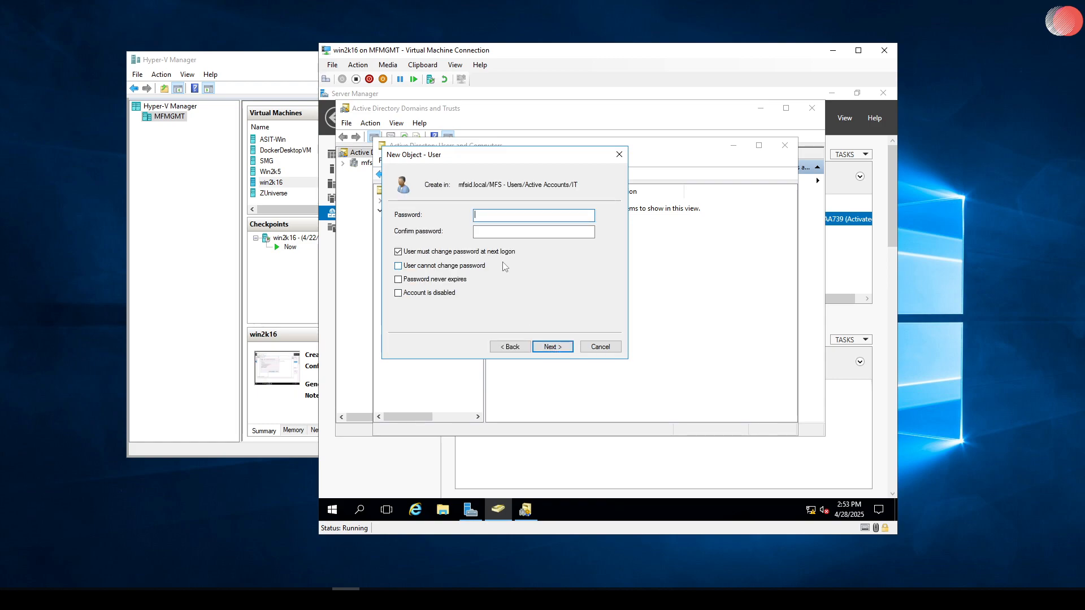
Step: Enter and confirm the IT user's password, turn off the required password change at next logon, and finish creating the account
{"action": "type", "text": "•••••"}
{"action": "key", "text": "BackSpace"}
{"action": "key", "text": "BackSpace"}
{"action": "key", "text": "BackSpace"}
{"action": "key", "text": "BackSpace"}
{"action": "key", "text": "BackSpace"}
{"action": "type", "text": "•"}
{"action": "key", "text": "Tab"}
{"action": "type", "text": "•••••••••"}
{"action": "left_click", "coordinate": [490, 255]}
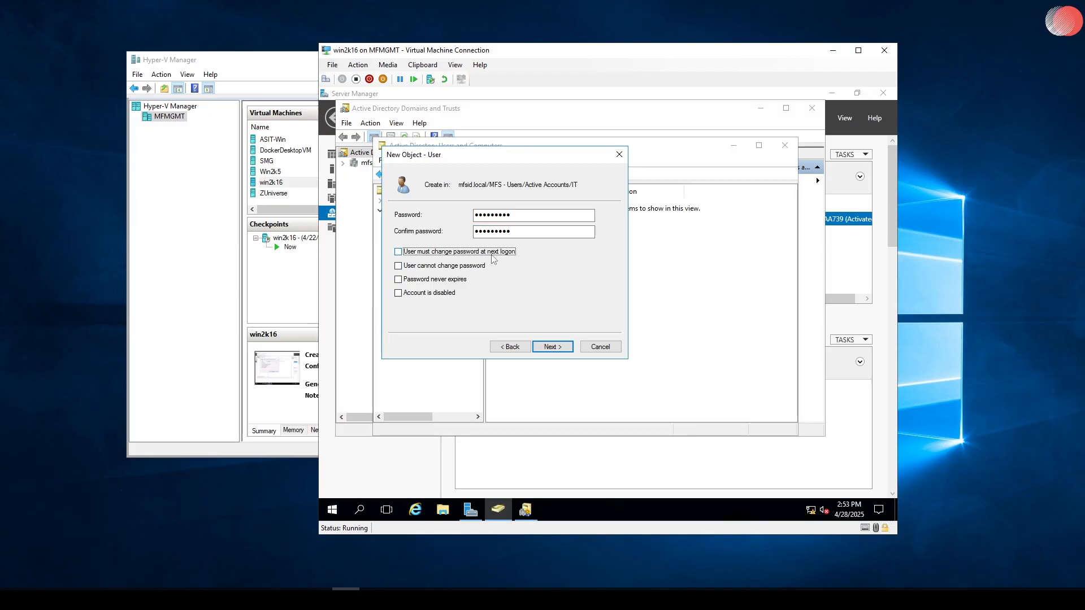
{"action": "left_click", "coordinate": [553, 347]}
{"action": "left_click", "coordinate": [554, 347]}
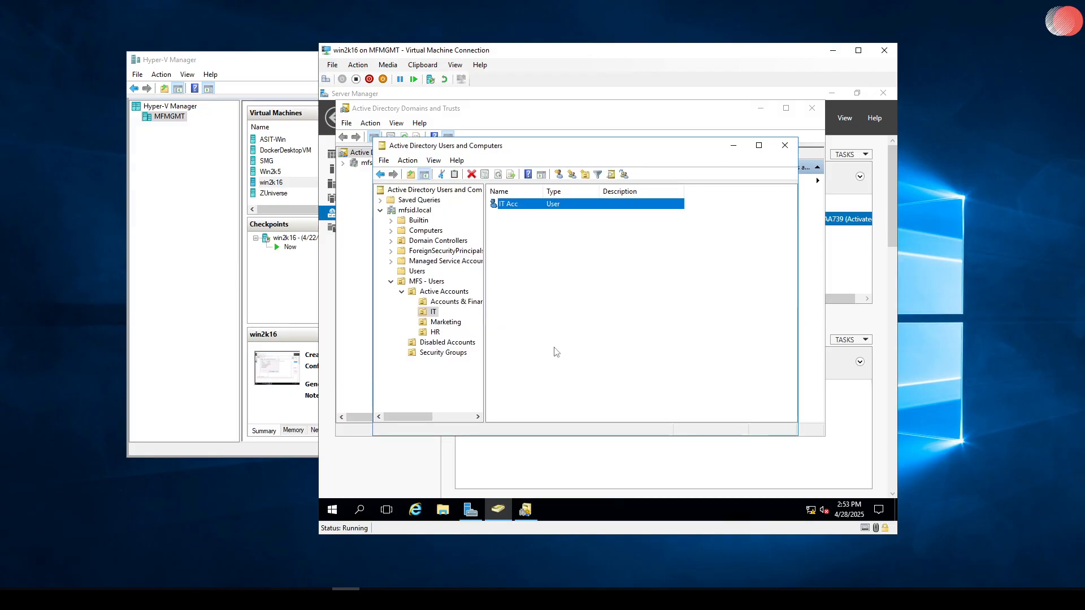
Step: Minimize both Active Directory consoles and open DNS Manager from Server Manager
{"action": "left_click", "coordinate": [444, 323]}
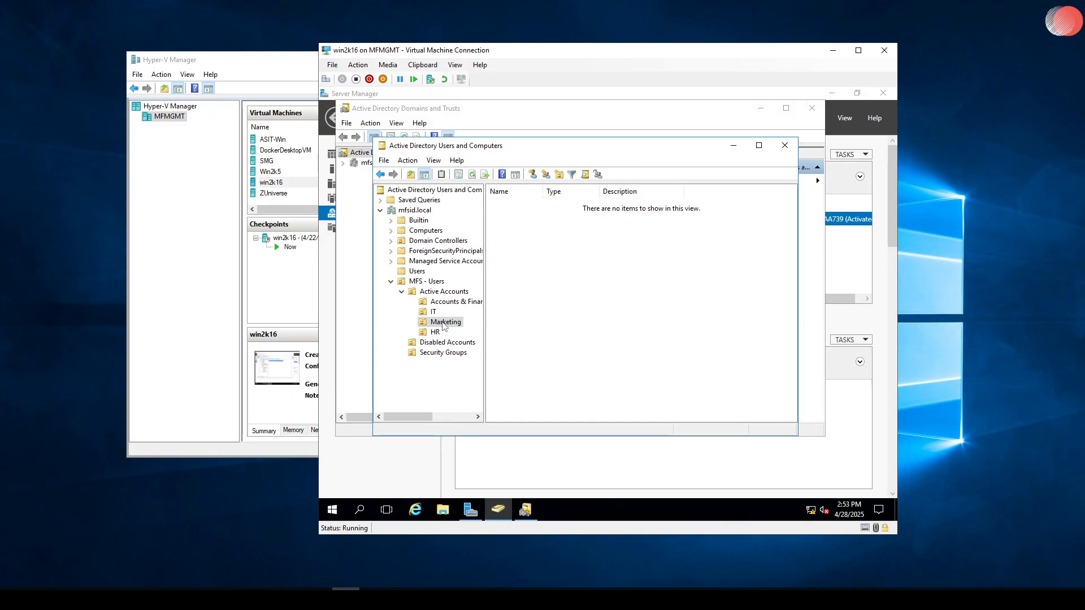
{"action": "left_click", "coordinate": [734, 145]}
{"action": "left_click", "coordinate": [761, 109]}
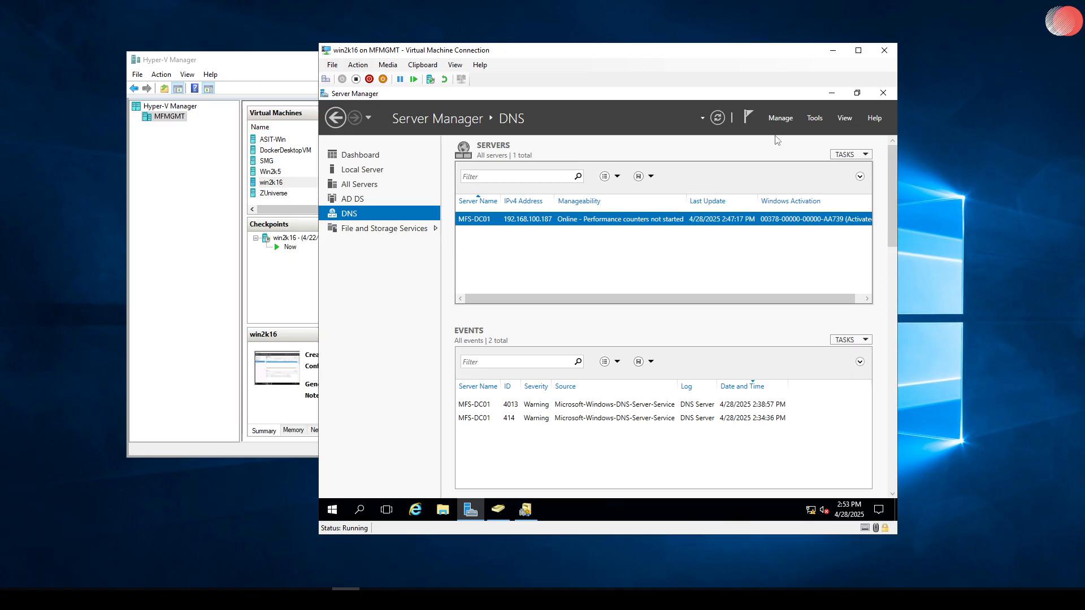
{"action": "left_click", "coordinate": [814, 118]}
{"action": "scroll", "coordinate": [802, 402], "scroll_direction": "down", "scroll_amount": 1}
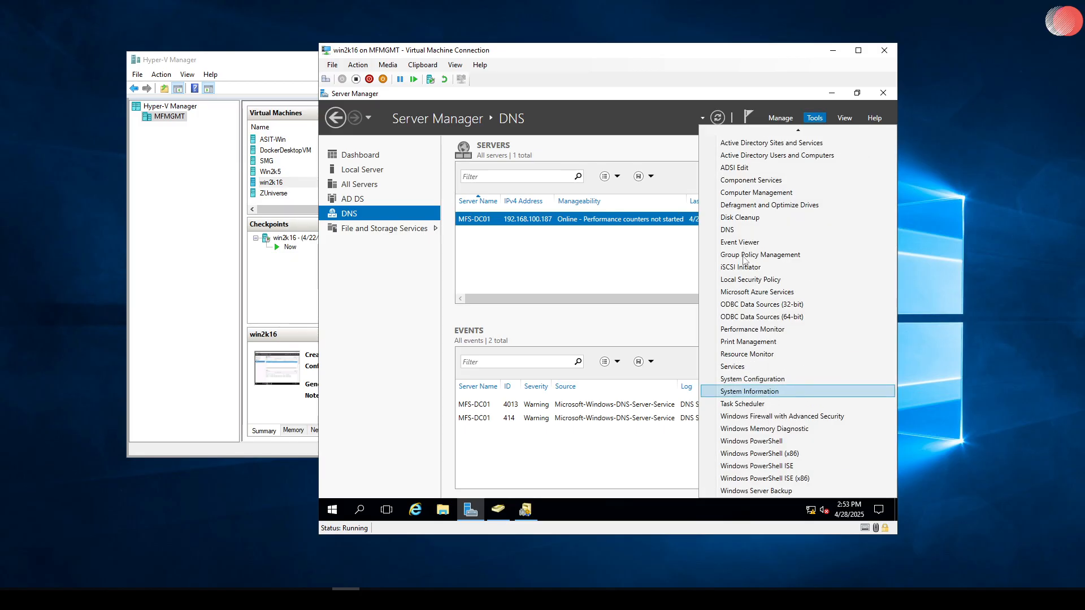
{"action": "scroll", "coordinate": [743, 238], "scroll_direction": "up", "scroll_amount": 1}
{"action": "left_click", "coordinate": [760, 266]}
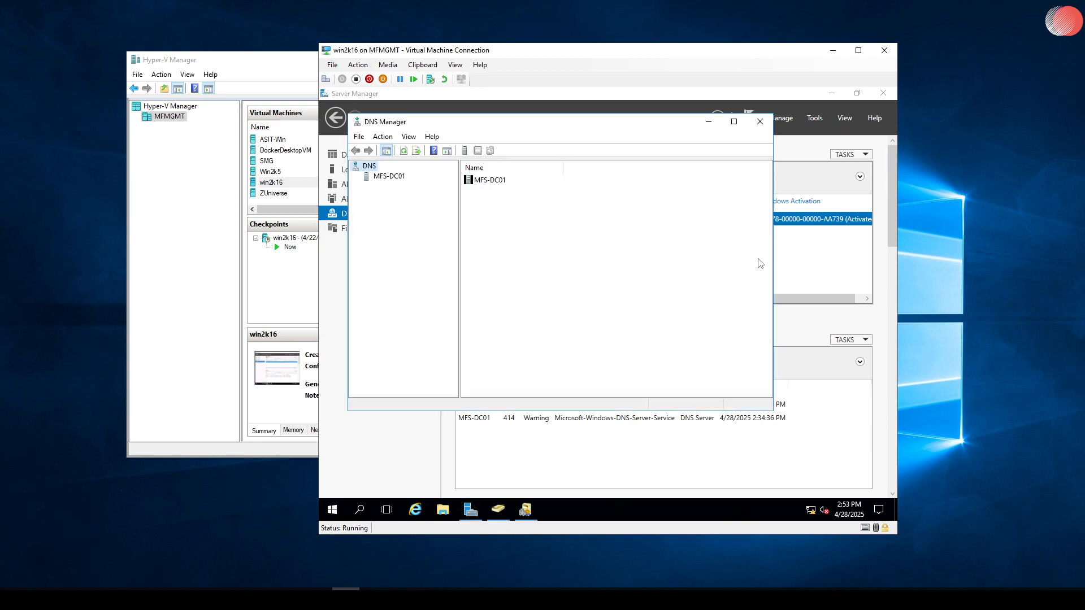
Step: Examine the records and subfolders of the mfsid.local forward lookup zone on MFS-DC01
{"action": "left_click", "coordinate": [389, 175]}
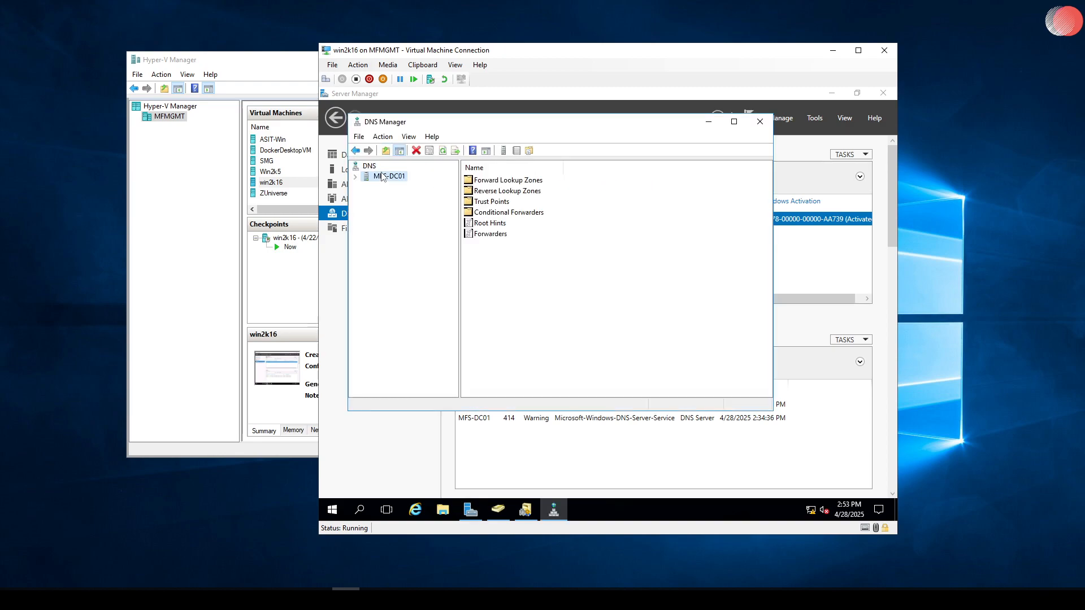
{"action": "double_click", "coordinate": [516, 183]}
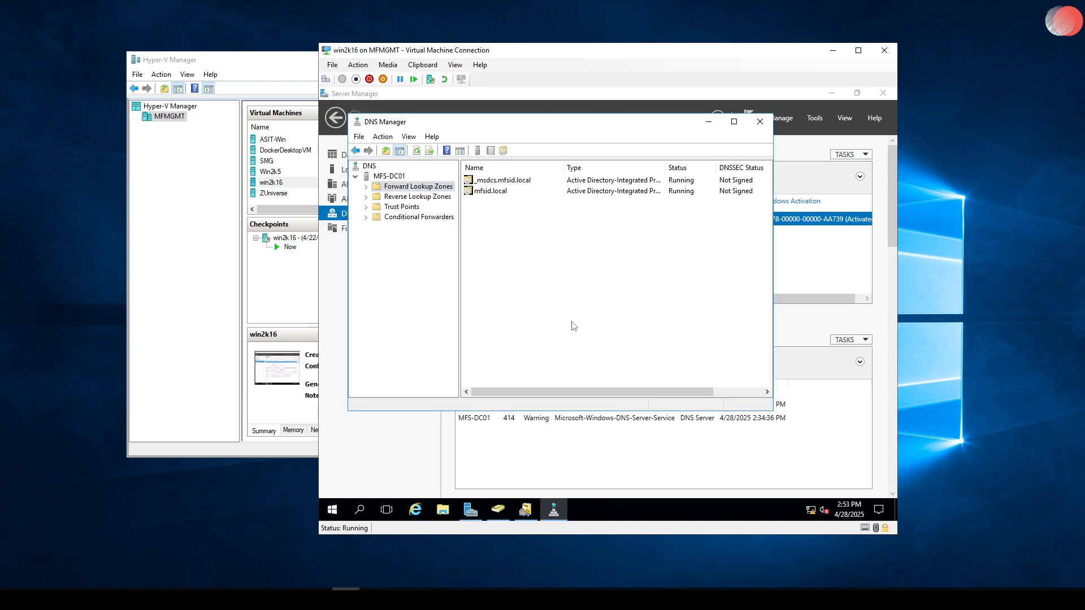
{"action": "double_click", "coordinate": [377, 188]}
{"action": "left_click", "coordinate": [409, 208]}
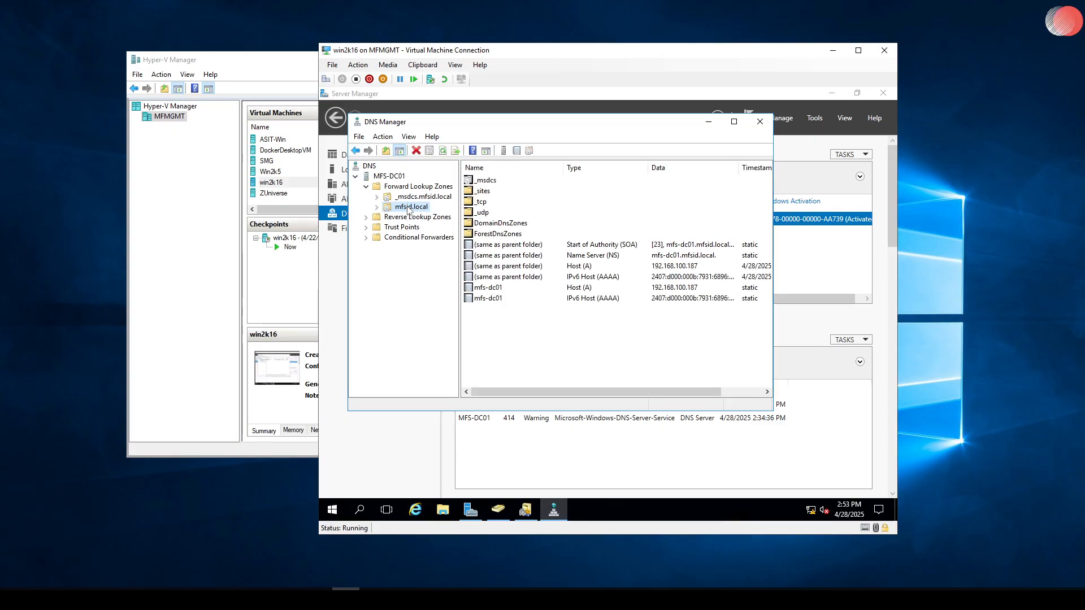
{"action": "left_click", "coordinate": [376, 207]}
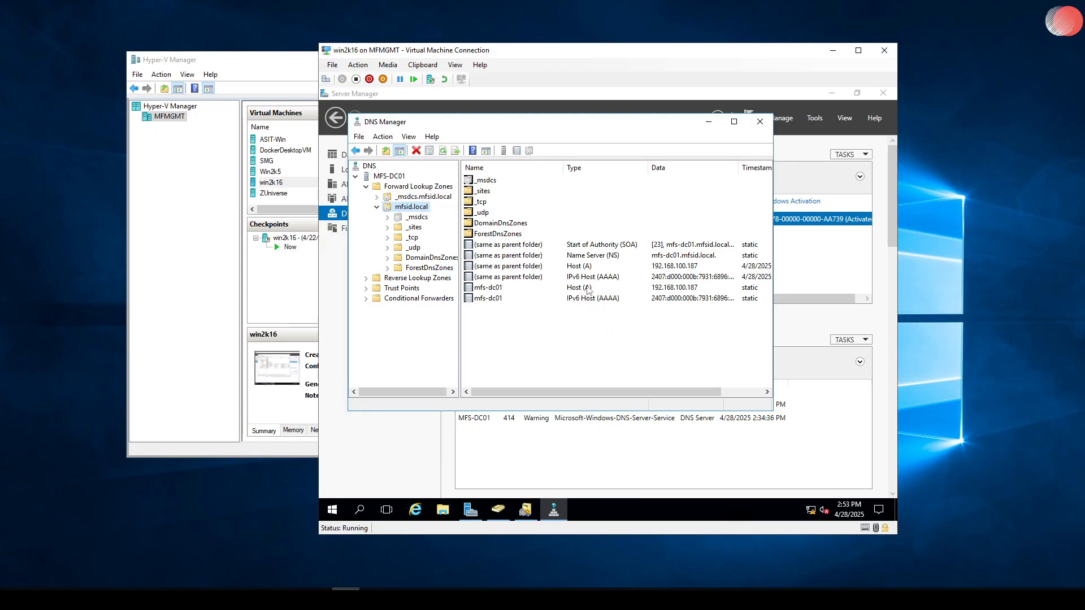
{"action": "left_click", "coordinate": [376, 208]}
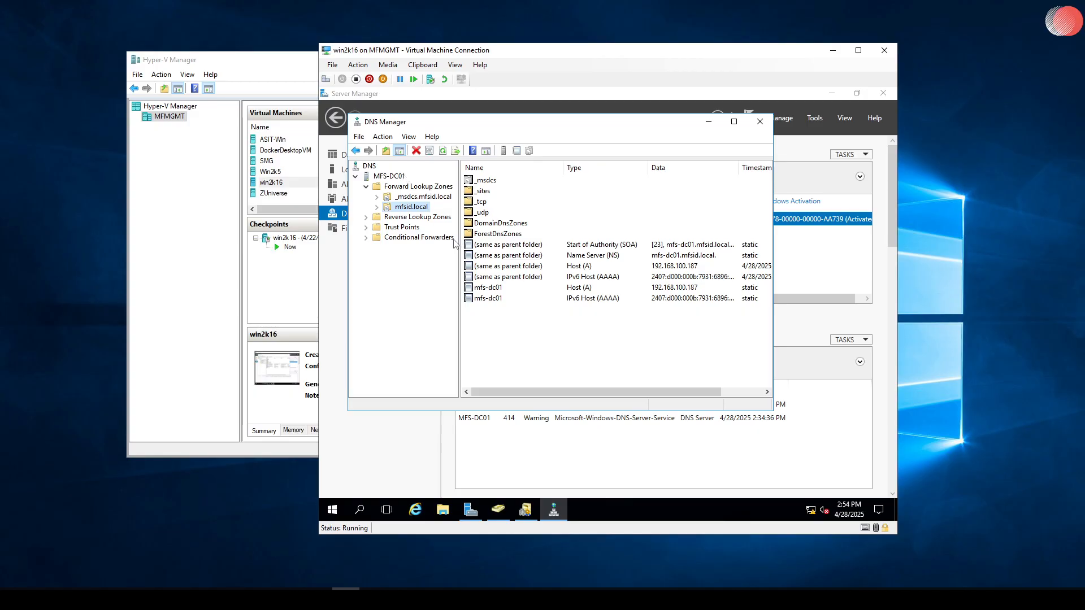
Step: Create an Active Directory-integrated primary forward lookup zone named "mfsid.com", replicated to all DNS servers in the domain, allowing only secure dynamic updates
{"action": "right_click", "coordinate": [406, 188]}
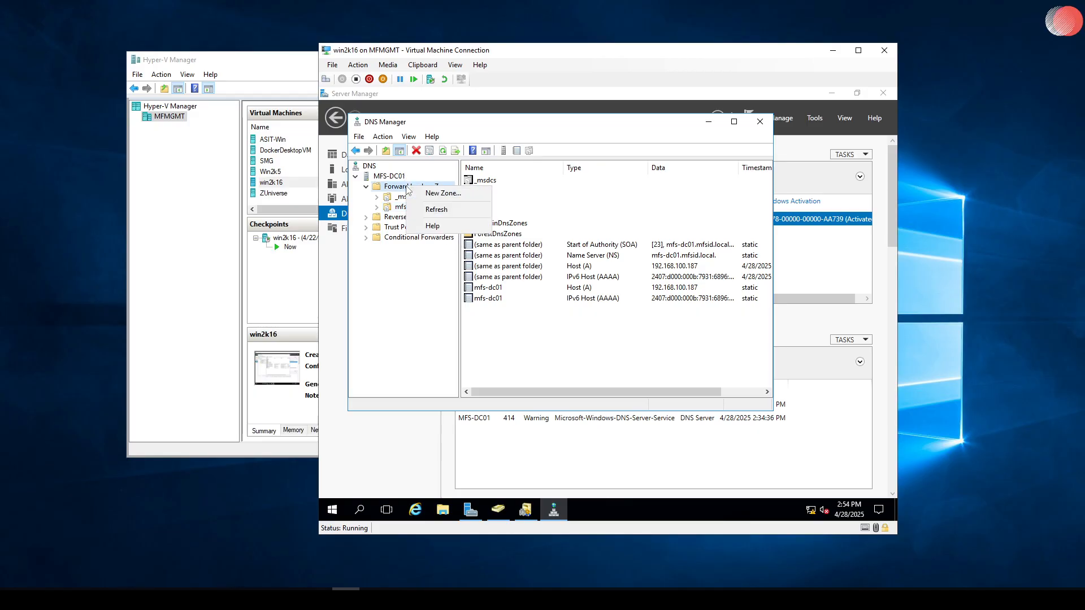
{"action": "left_click", "coordinate": [462, 195]}
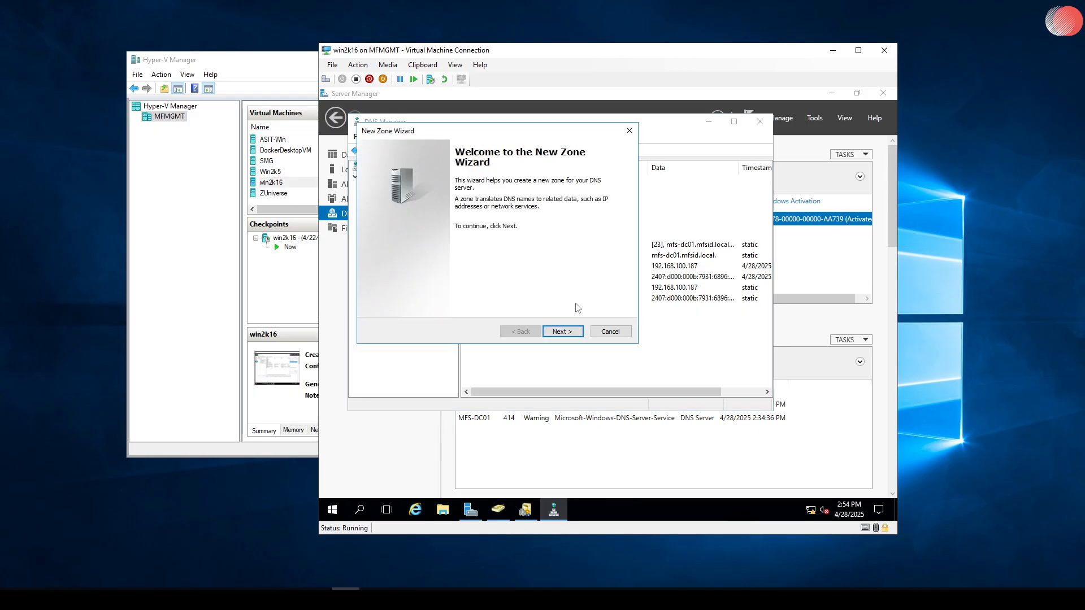
{"action": "left_click", "coordinate": [573, 333]}
{"action": "left_click", "coordinate": [574, 333]}
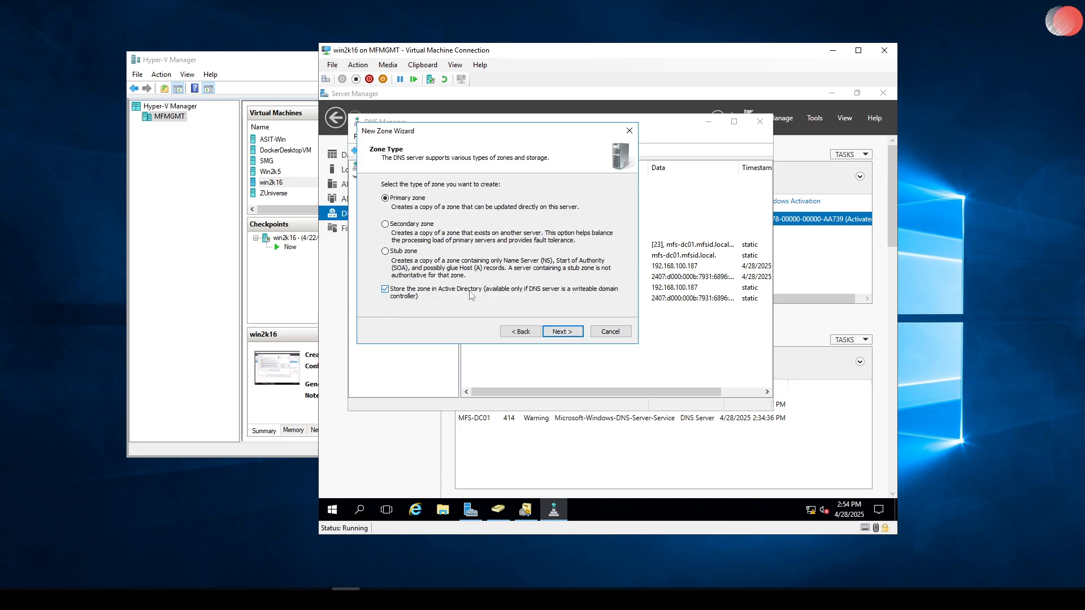
{"action": "left_click", "coordinate": [568, 334]}
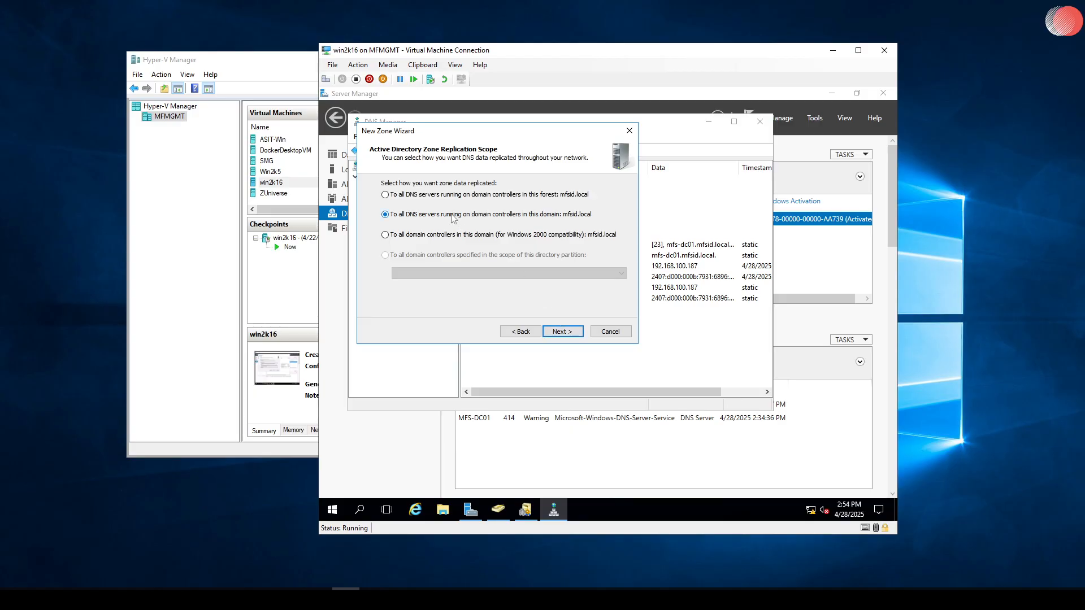
{"action": "left_click", "coordinate": [559, 333]}
{"action": "type", "text": "mfsid.com"}
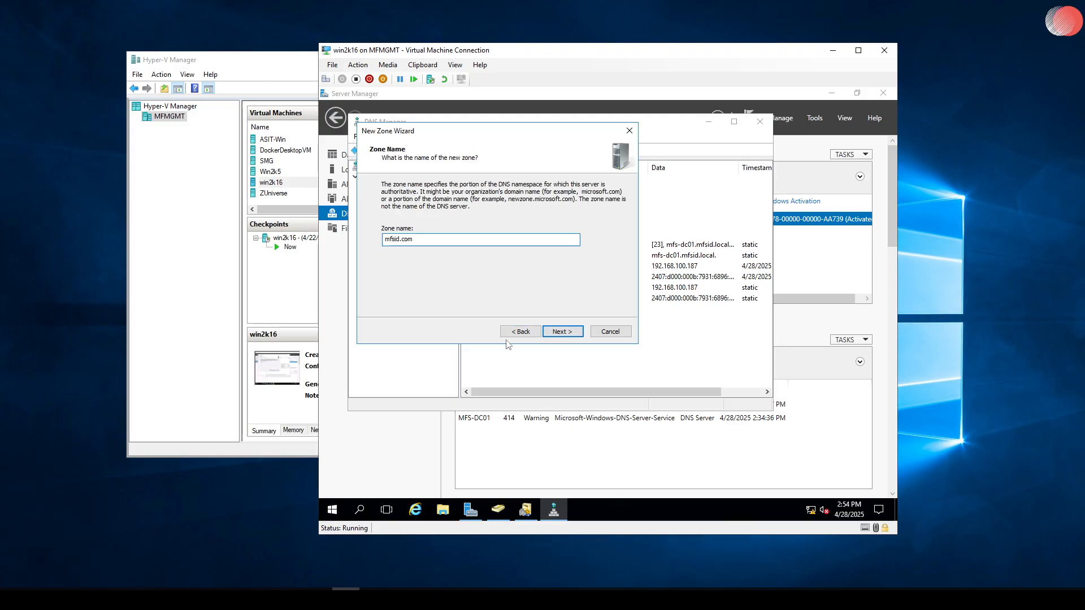
{"action": "left_click", "coordinate": [577, 333]}
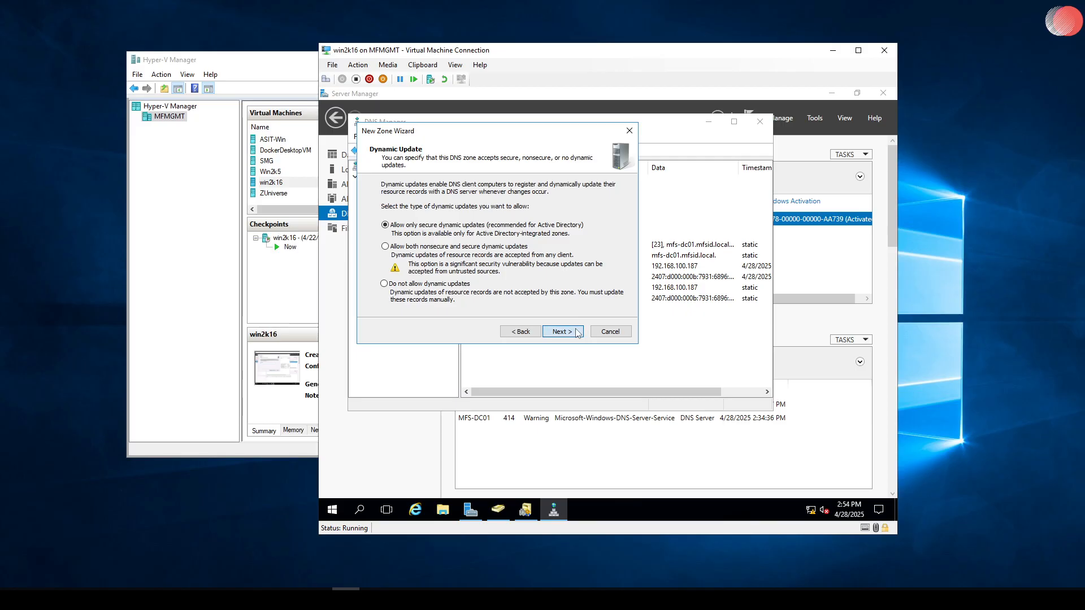
{"action": "left_click", "coordinate": [578, 333]}
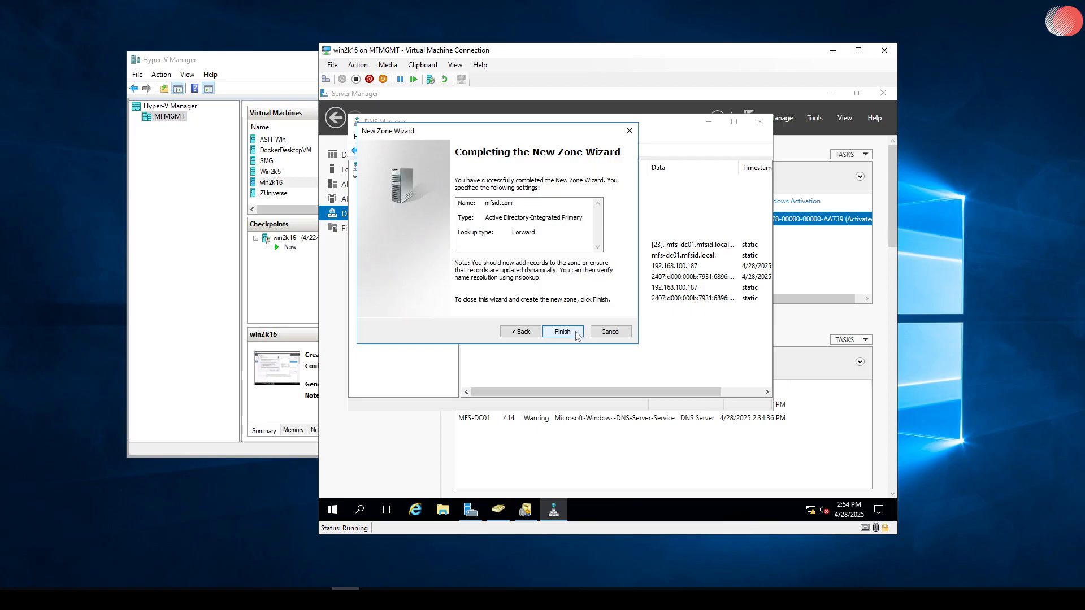
{"action": "left_click", "coordinate": [577, 333]}
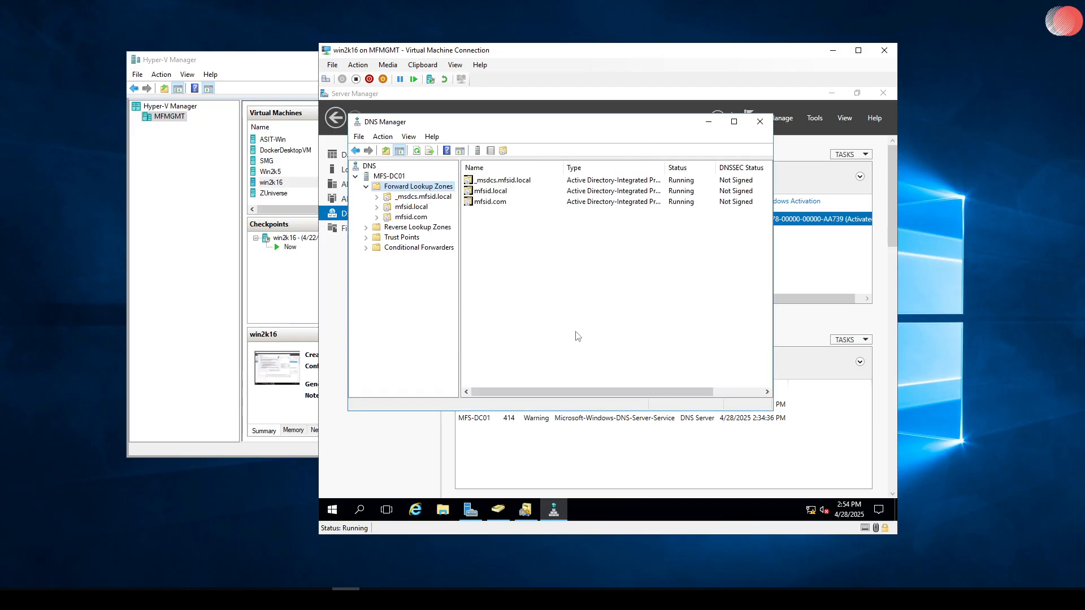
Step: Compare the records of the mfsid.com and mfsid.local zones, check the record types available for mfsid.com, and minimize DNS Manager
{"action": "left_click", "coordinate": [416, 208]}
{"action": "left_click", "coordinate": [415, 217]}
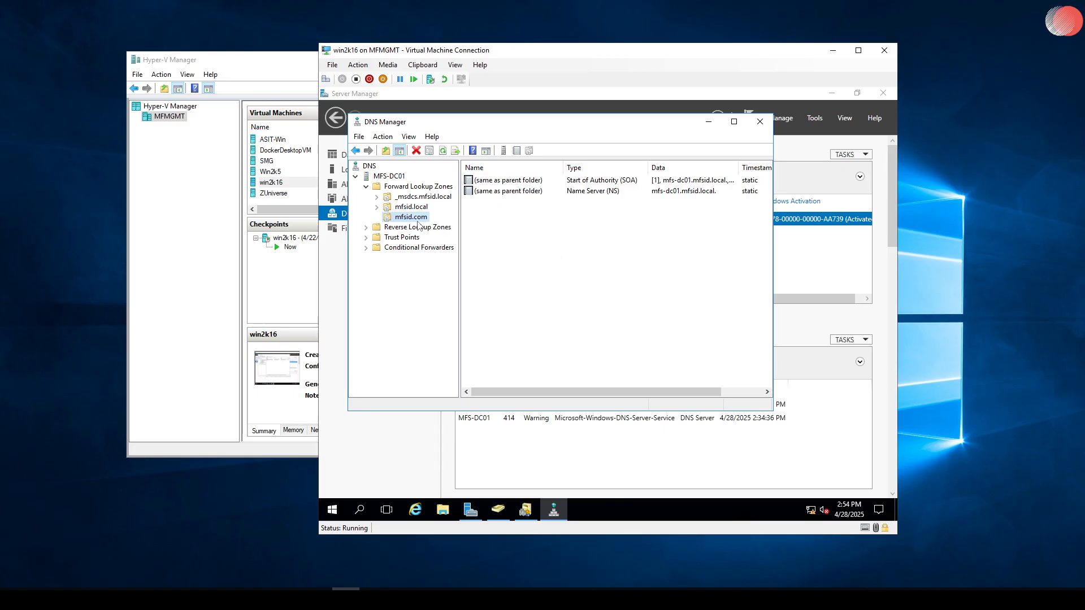
{"action": "right_click", "coordinate": [415, 216]}
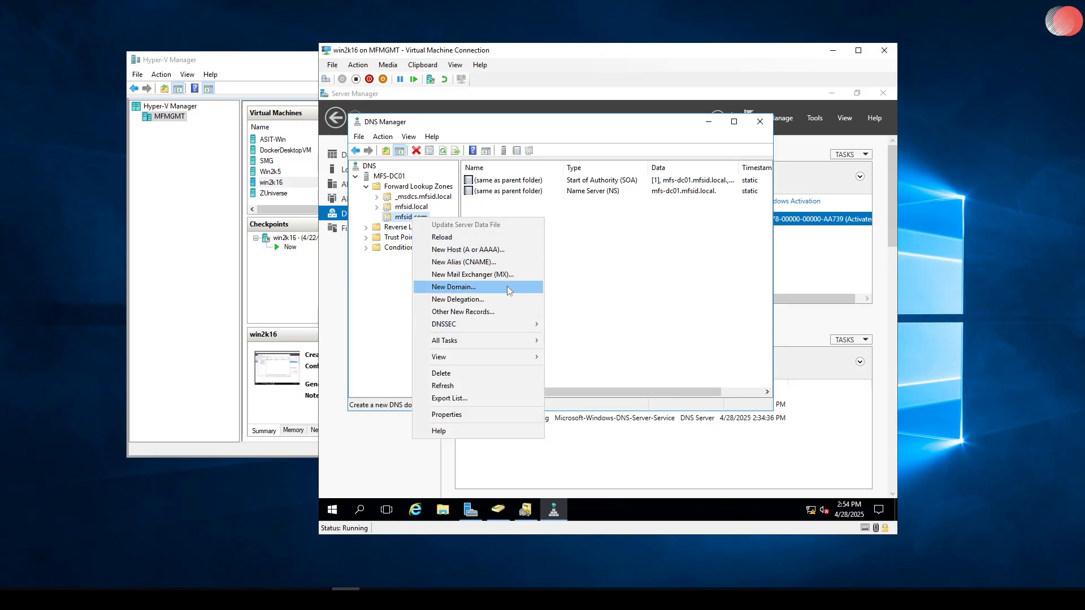
{"action": "left_click", "coordinate": [611, 289]}
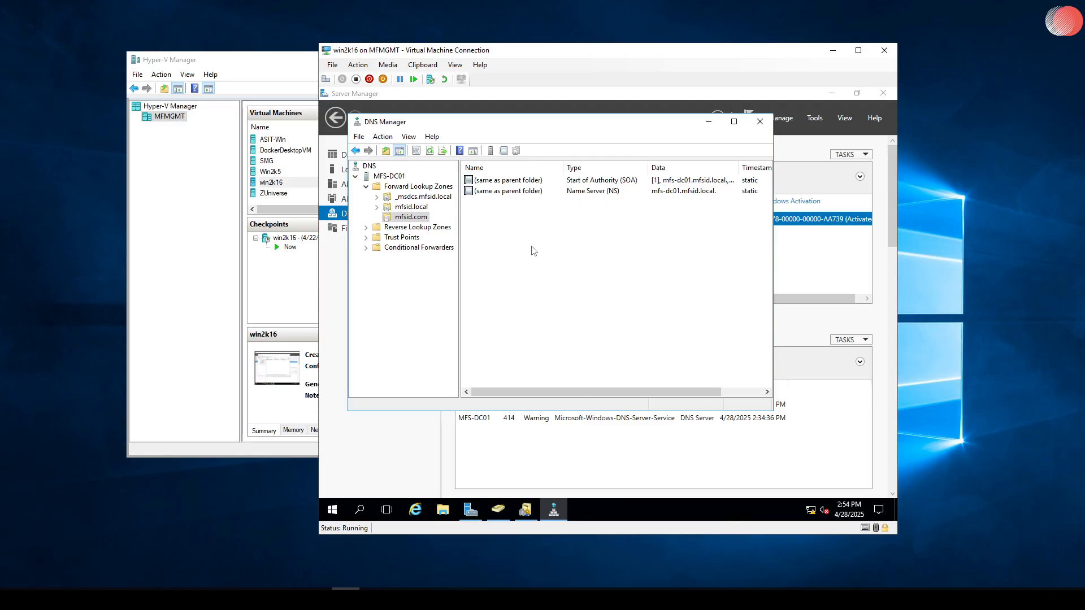
{"action": "left_click", "coordinate": [418, 210]}
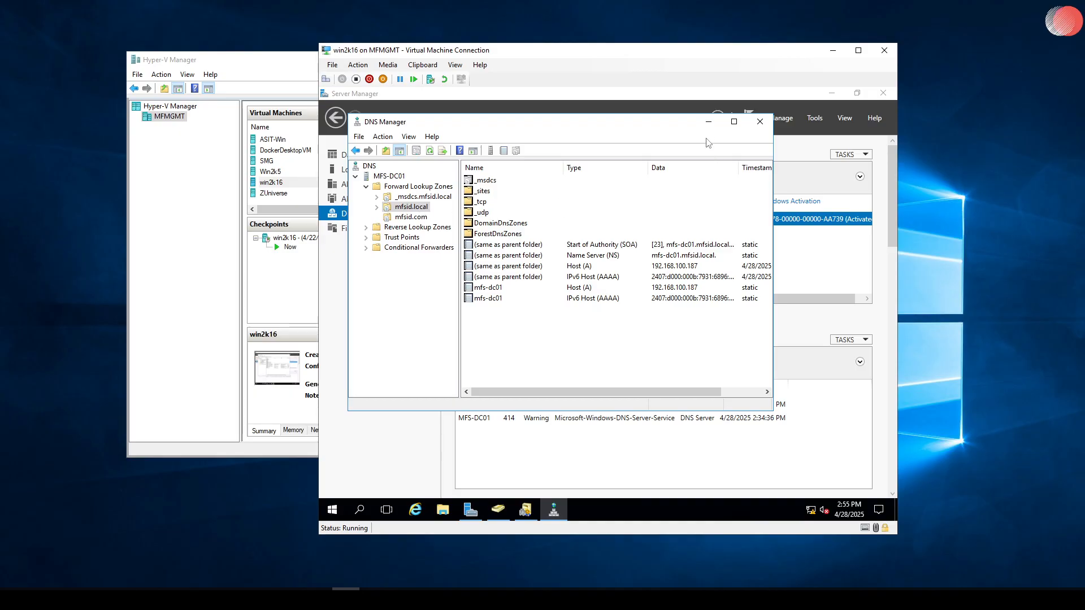
{"action": "left_click", "coordinate": [709, 122]}
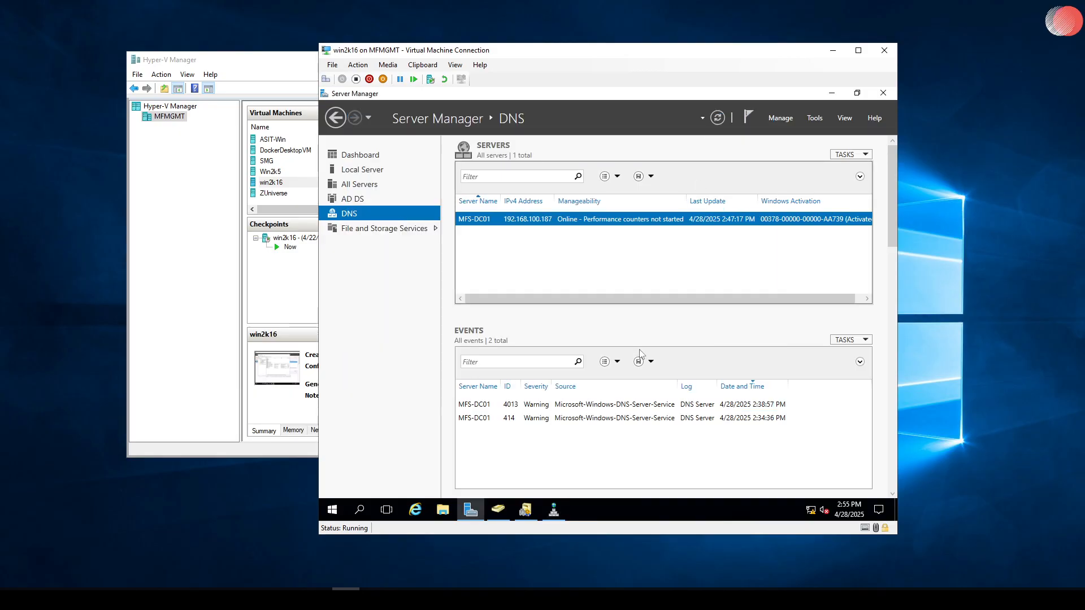
Step: Switch back to Active Directory Users and Computers and examine the Security Groups organizational unit and its available commands
{"action": "left_click", "coordinate": [528, 512]}
{"action": "left_click", "coordinate": [527, 512]}
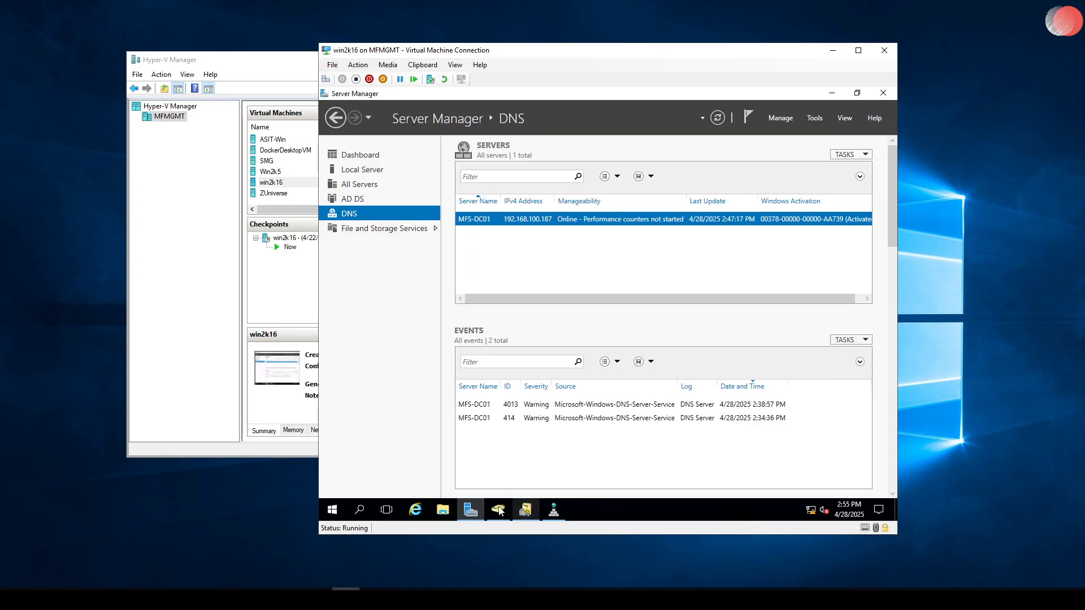
{"action": "left_click", "coordinate": [498, 511]}
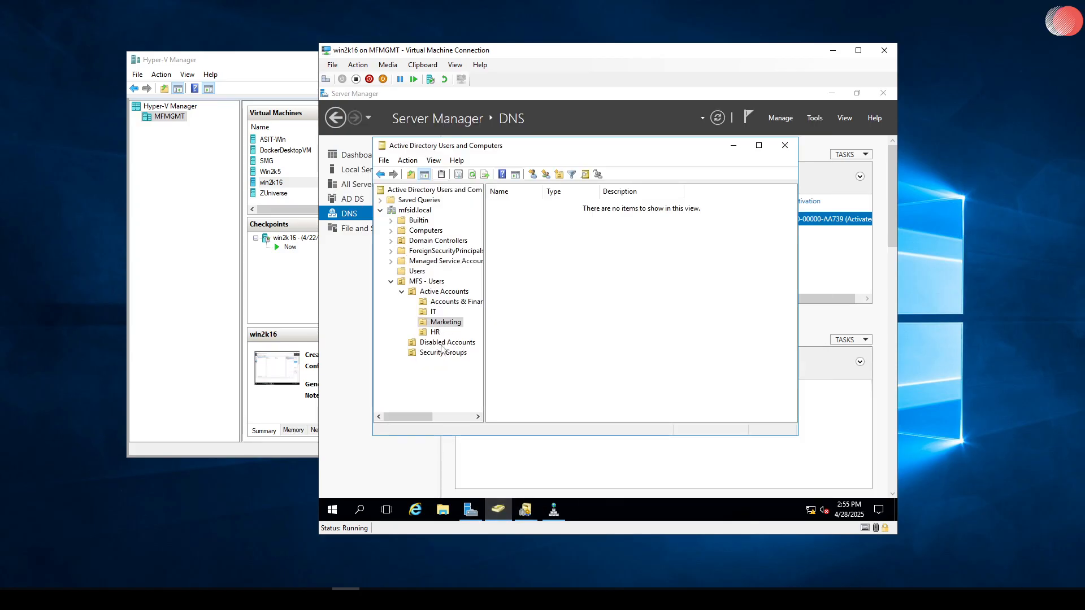
{"action": "left_click", "coordinate": [443, 343]}
{"action": "left_click", "coordinate": [443, 353]}
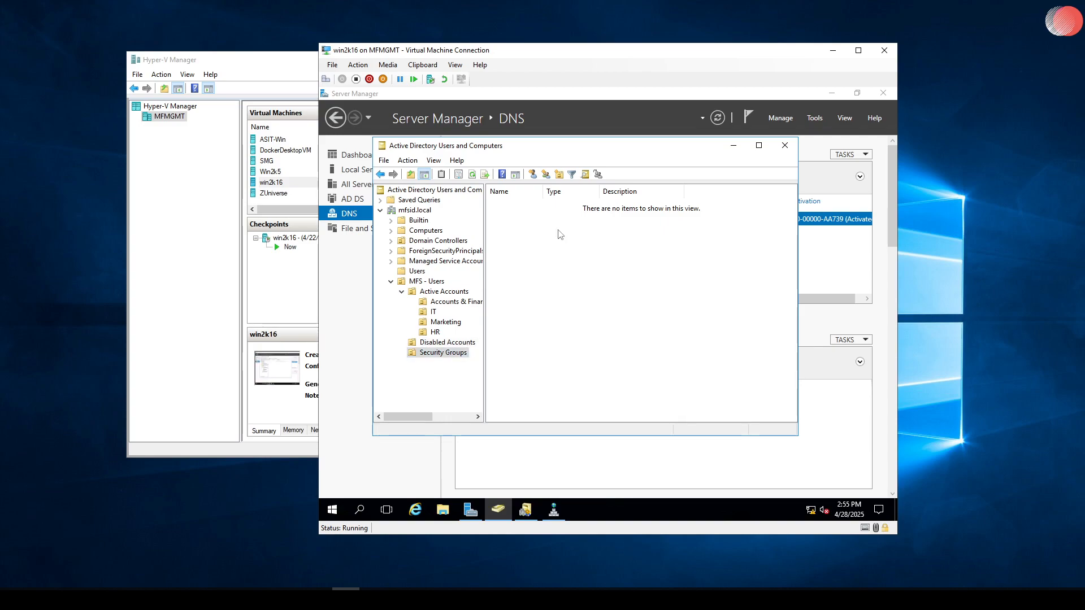
{"action": "right_click", "coordinate": [530, 256]}
{"action": "mouse_move", "coordinate": [608, 347]}
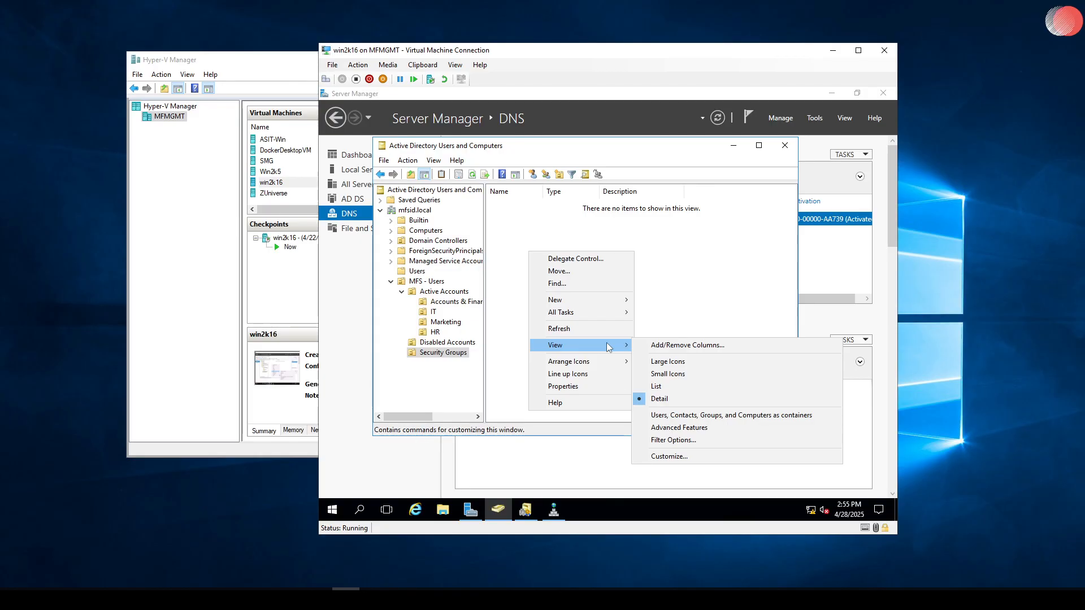
{"action": "left_click", "coordinate": [707, 281]}
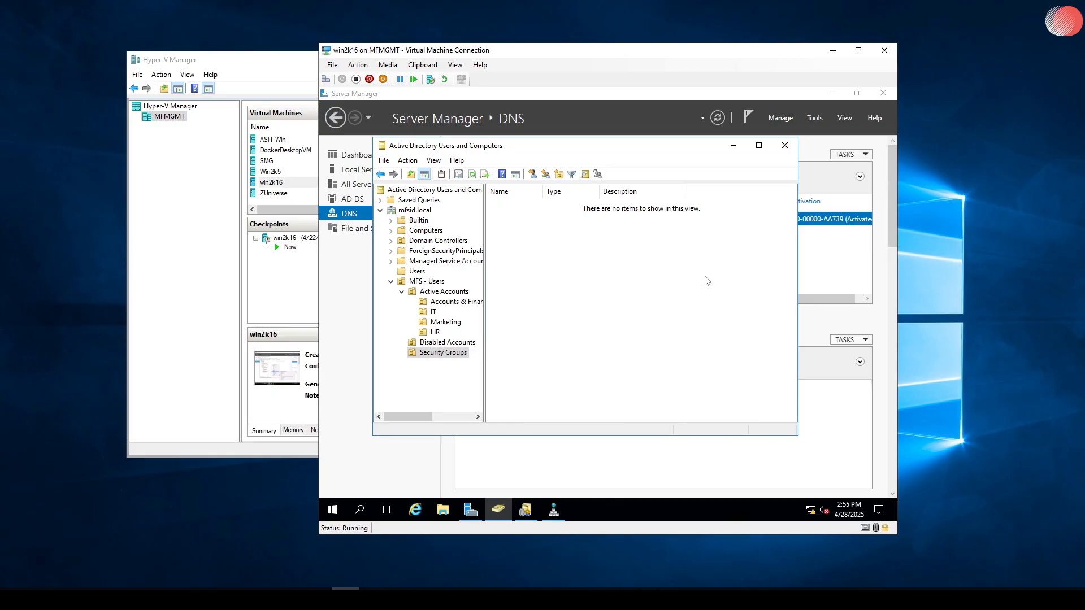